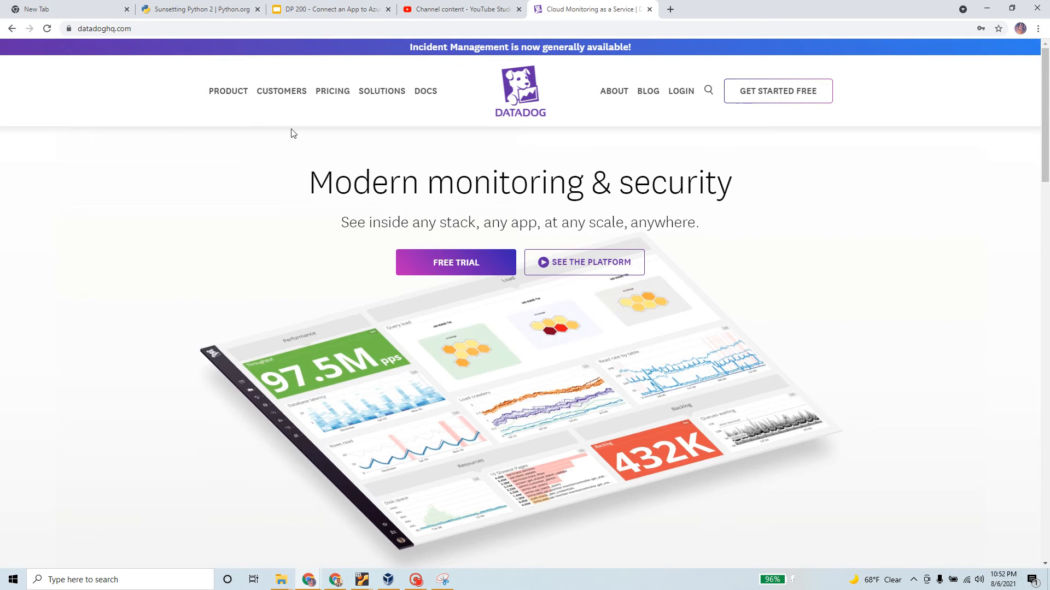
Return to the Google results for 'datadog' and open the Datadog: Cloud Monitoring as a Service result
left_click(13, 29)
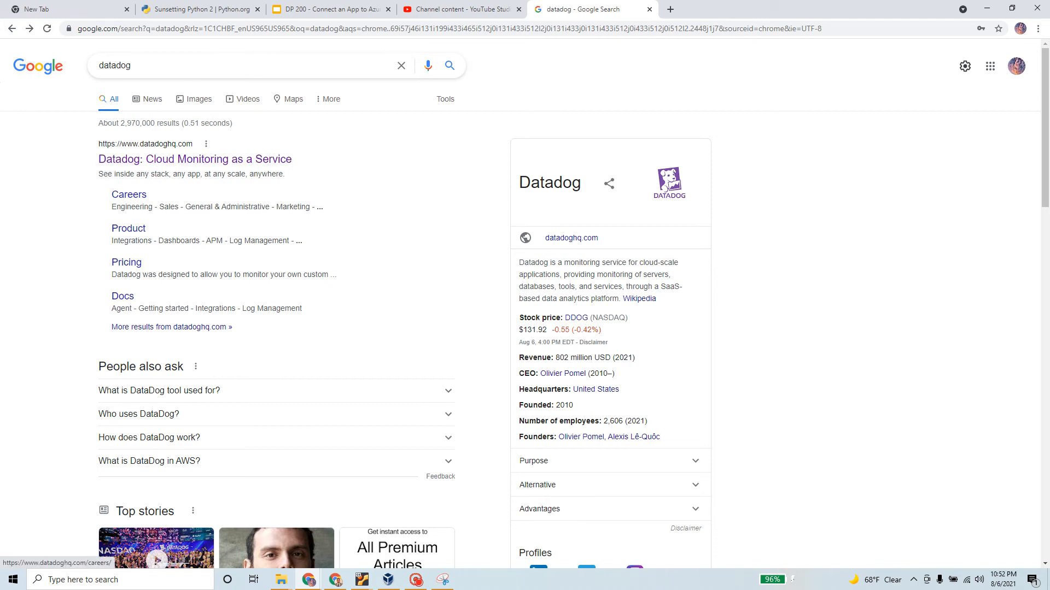
left_click(216, 160)
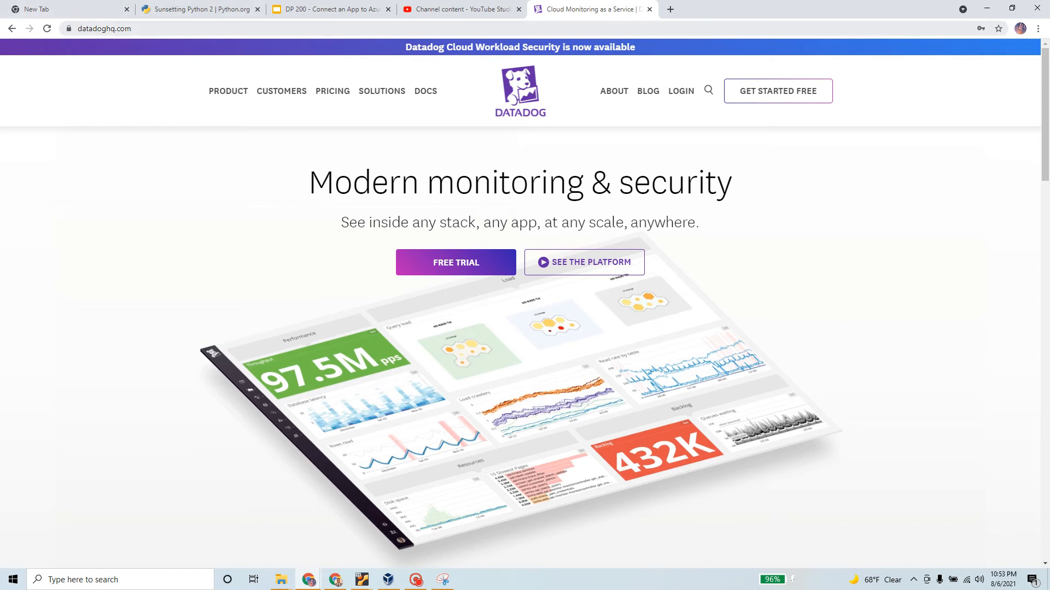
left_click(252, 29)
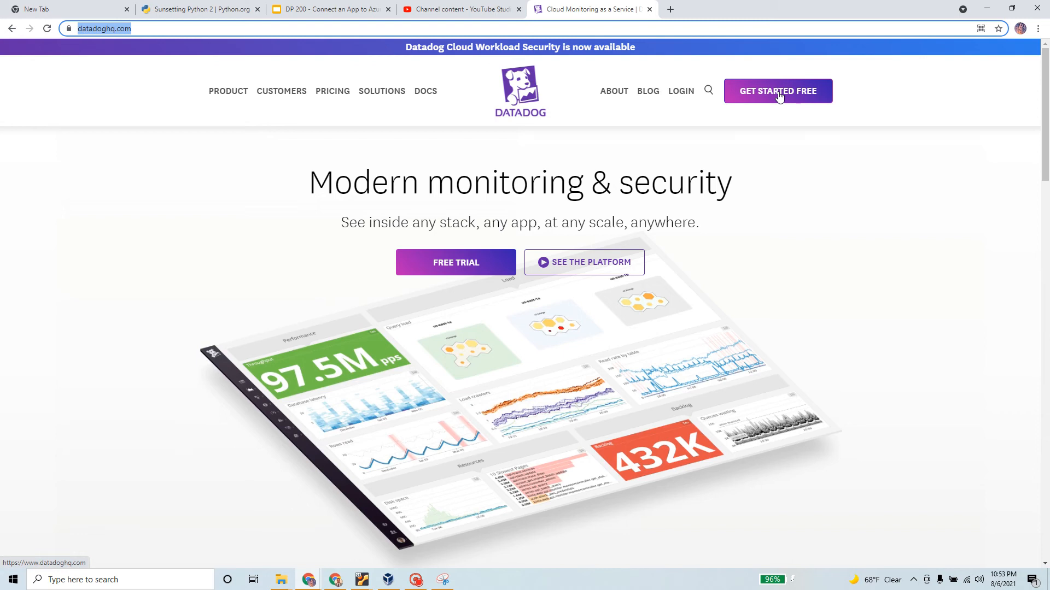
scroll(779, 98, "down", 1)
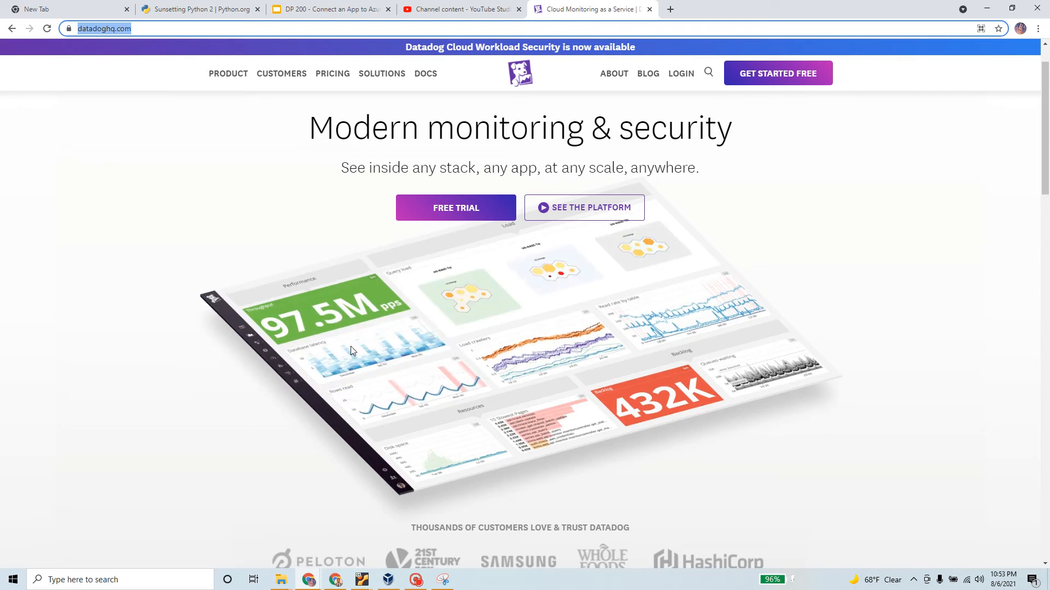
scroll(403, 314, "down", 2)
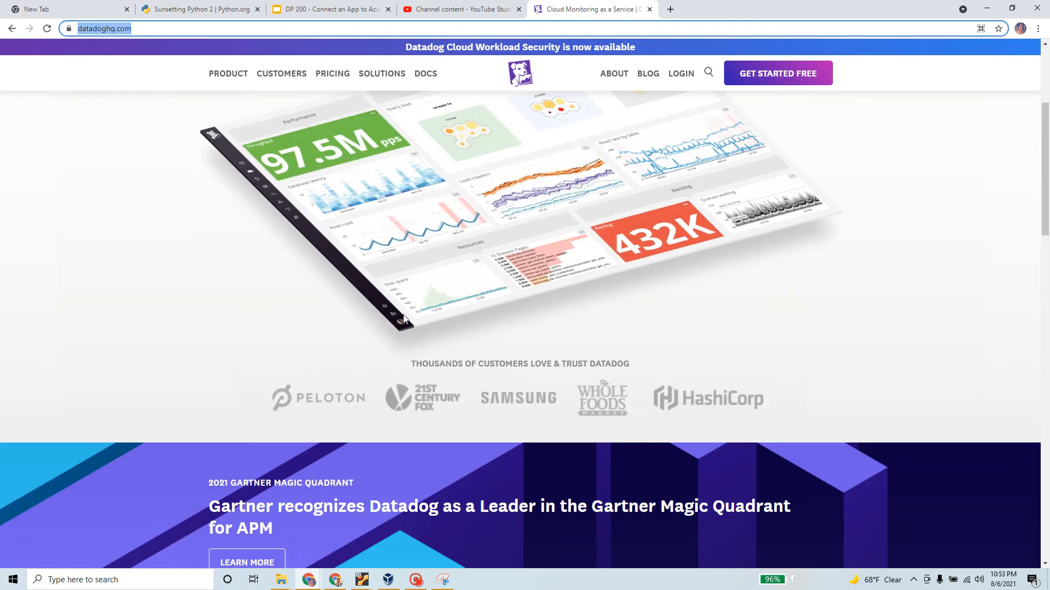
scroll(402, 314, "up", 3)
Start the Datadog free trial and keep United States (US1) as the data region
left_click(455, 268)
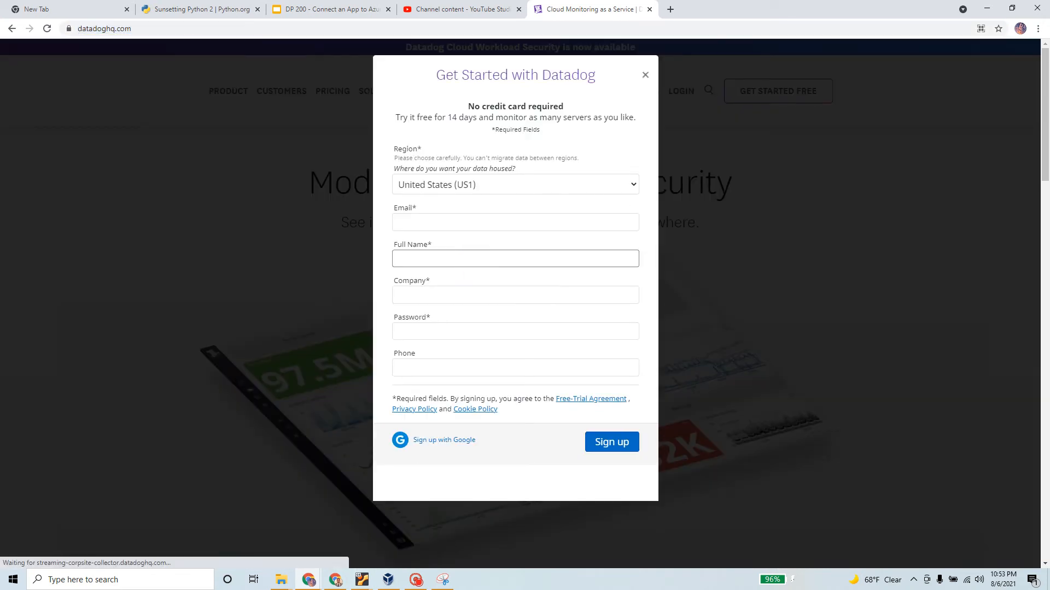
left_click_drag(468, 106, 569, 106)
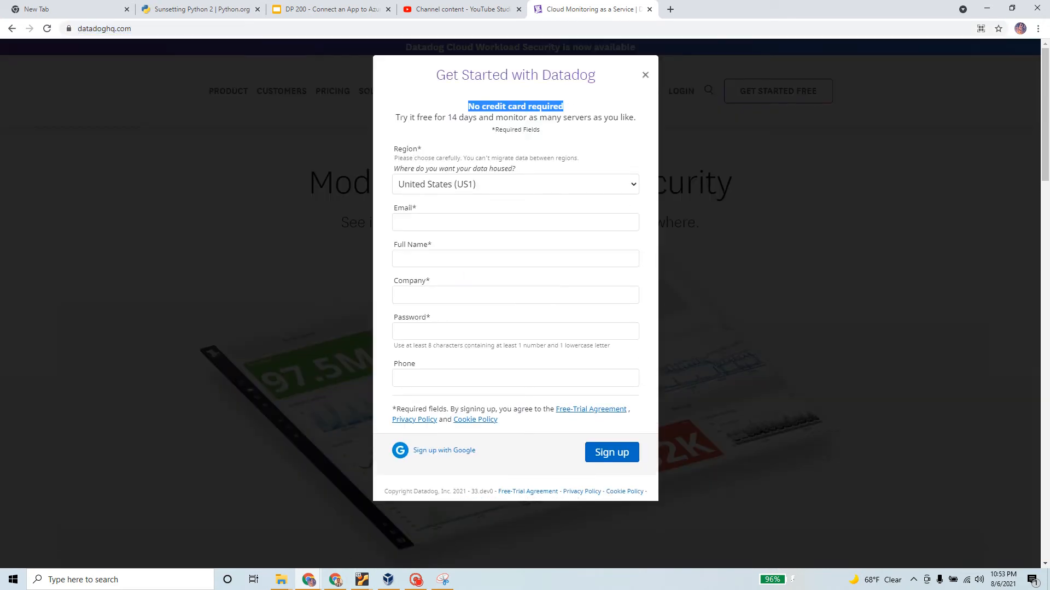
left_click_drag(395, 117, 643, 130)
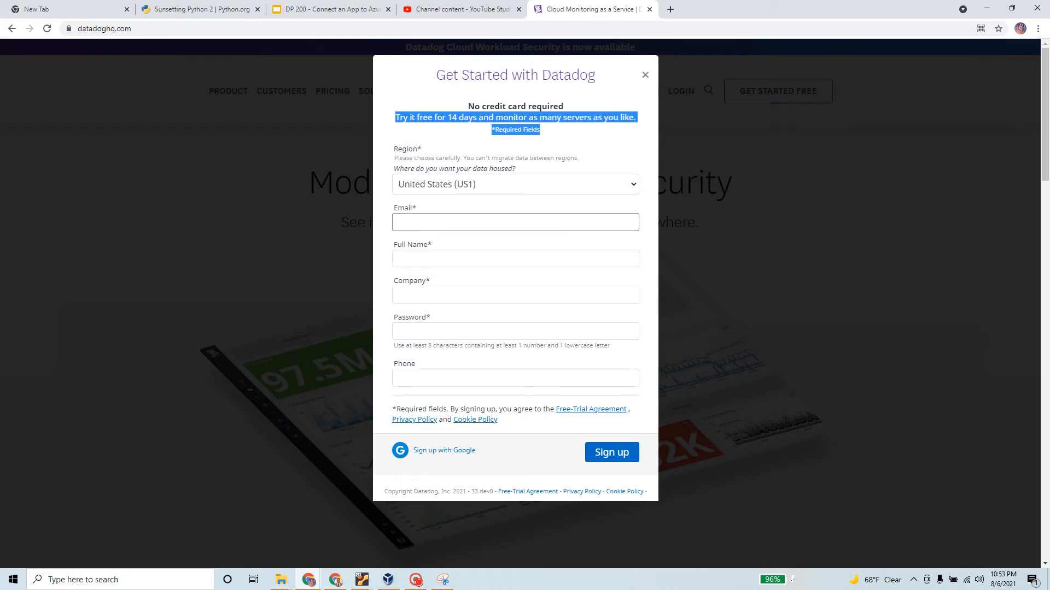
left_click(482, 184)
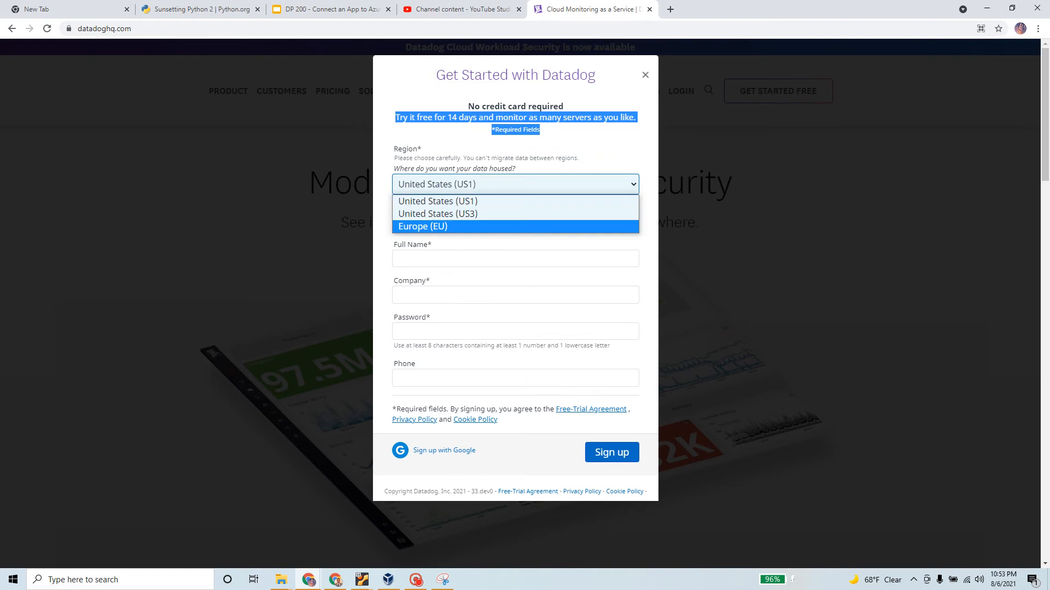
left_click(500, 182)
Autofill the account e-mail, full name and company, then enter the account password
left_click(499, 222)
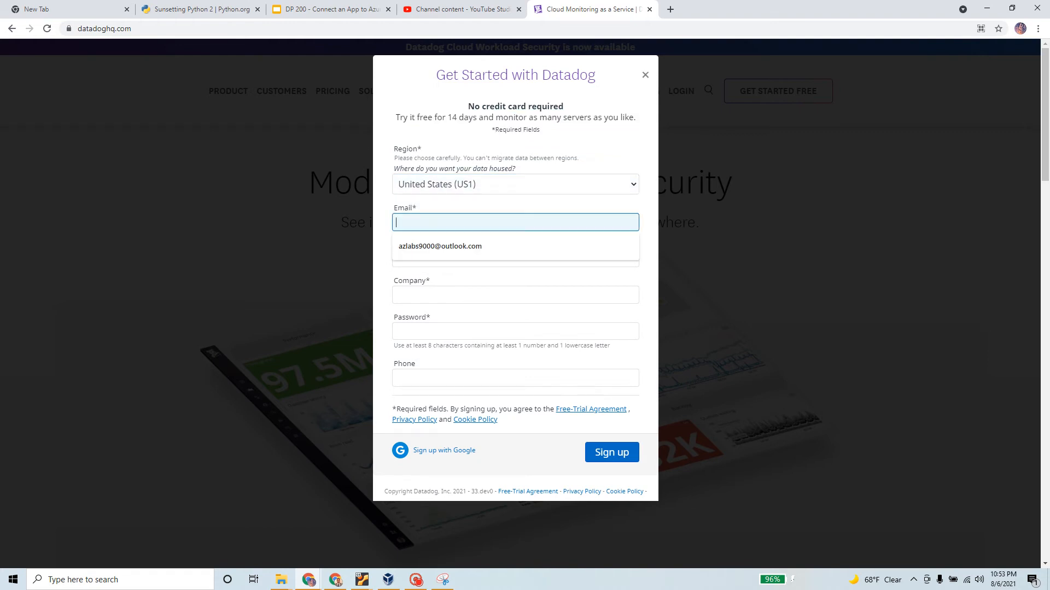
left_click(464, 247)
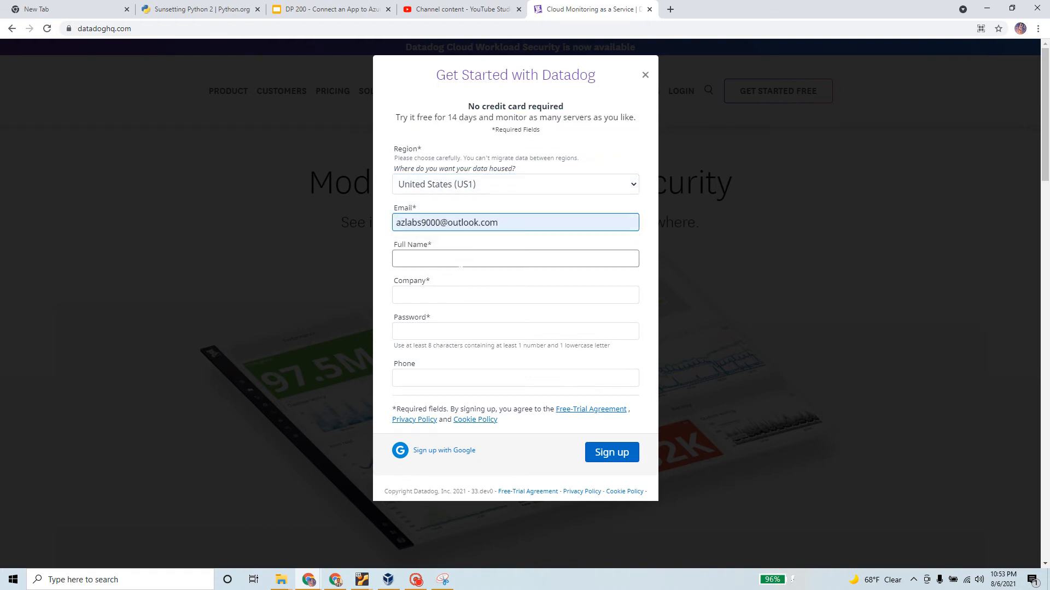
left_click(460, 261)
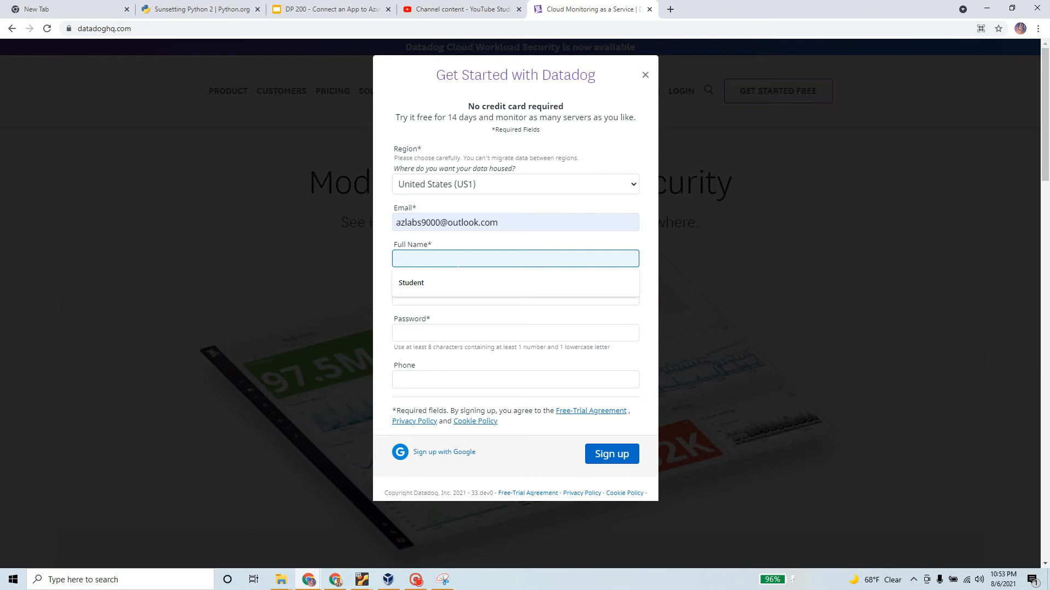
left_click(441, 282)
left_click(440, 296)
left_click(431, 324)
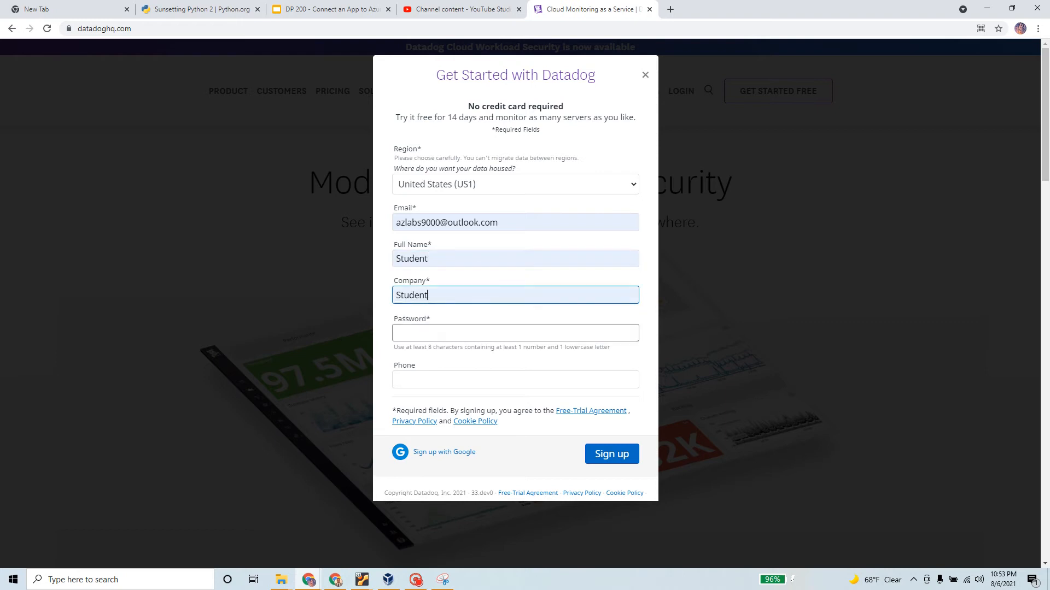
left_click(438, 333)
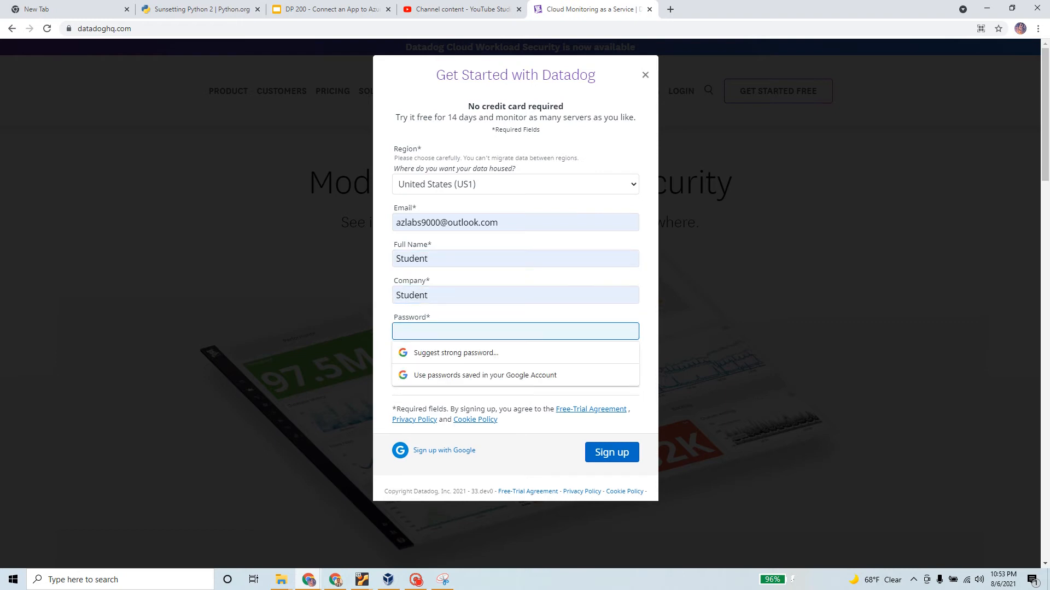
type("P")
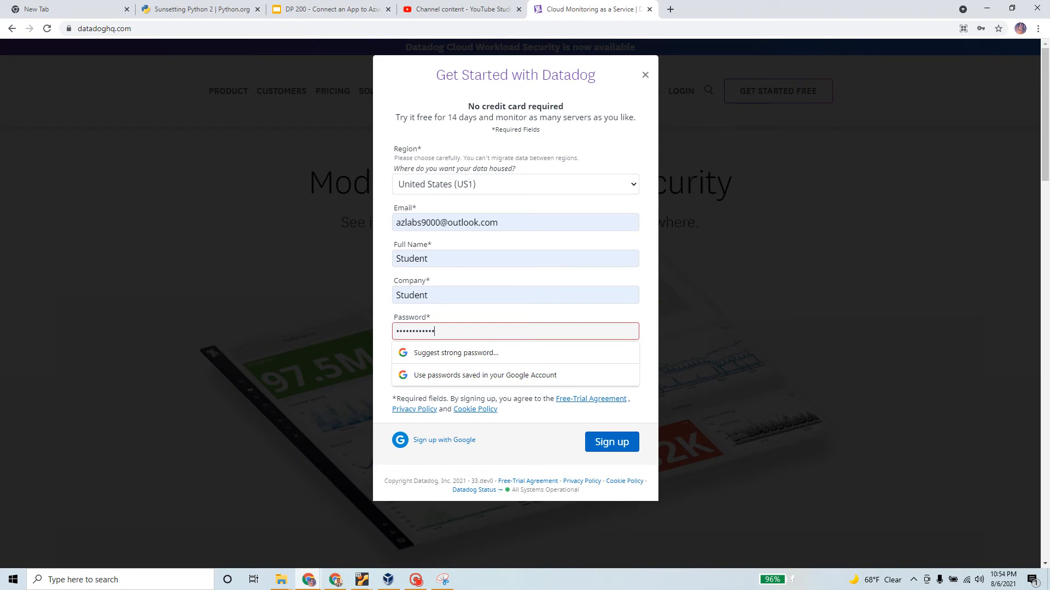
Reopen the sign-up form with its entries kept and submit the free trial sign-up
left_click(776, 270)
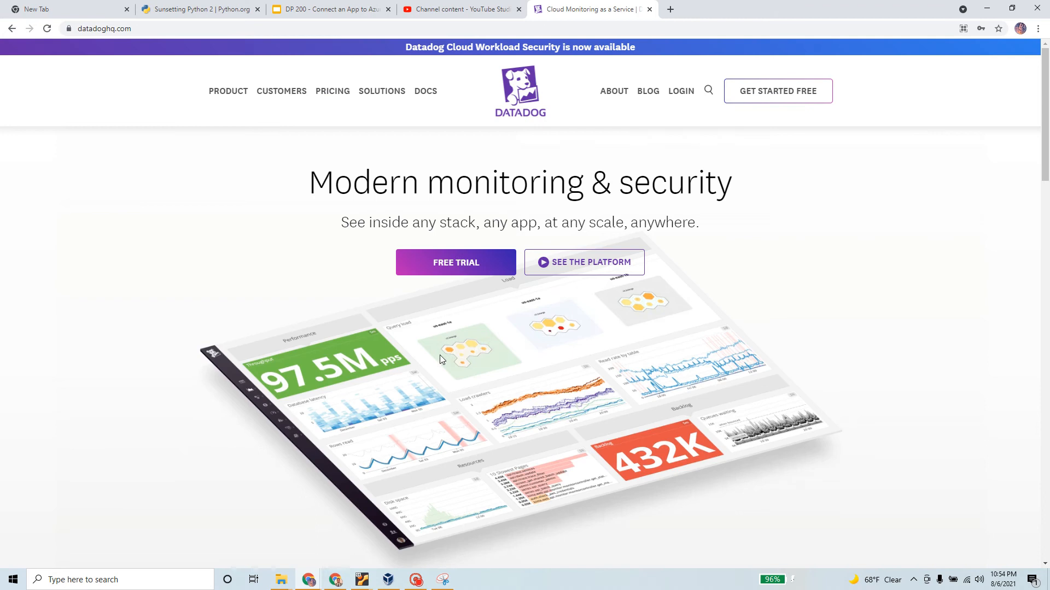
left_click(465, 260)
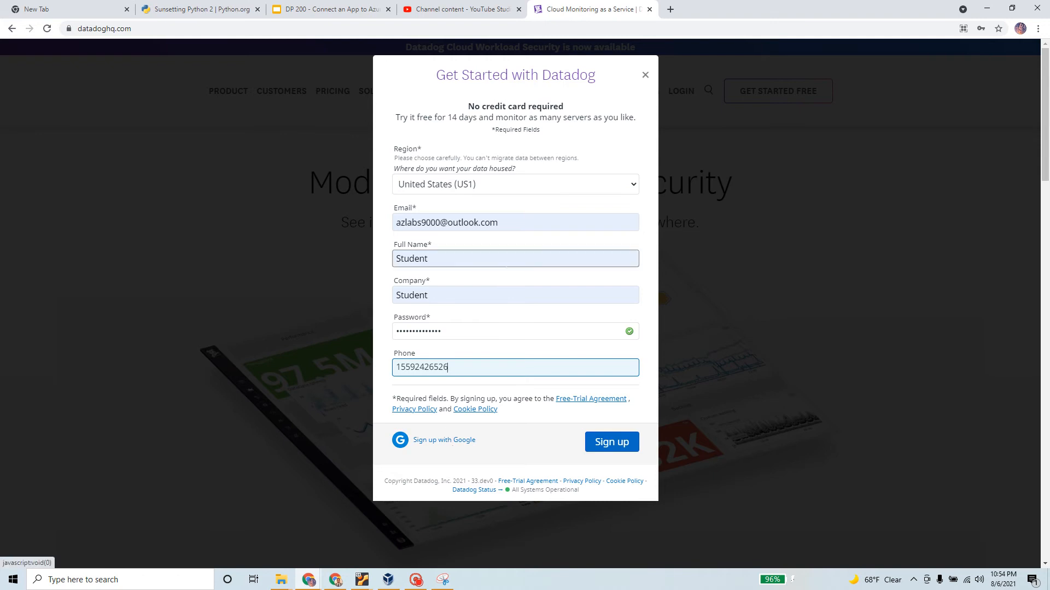
left_click(619, 446)
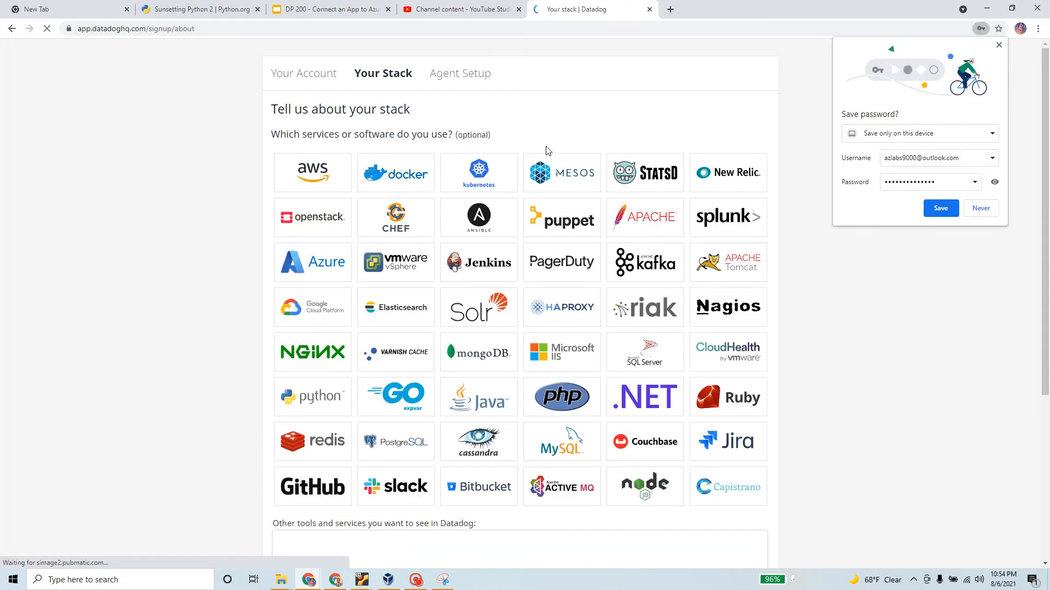
Save the new password in the browser and mark AWS, Docker, Kubernetes, OpenStack, Ansible, Puppet, Apache, Splunk as used
left_click(941, 210)
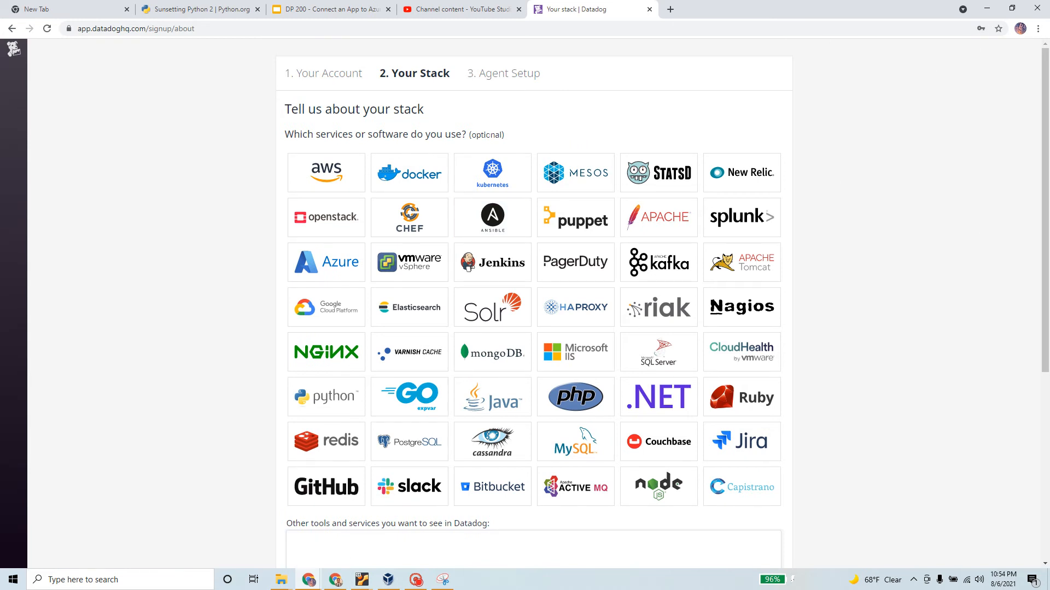
left_click(338, 180)
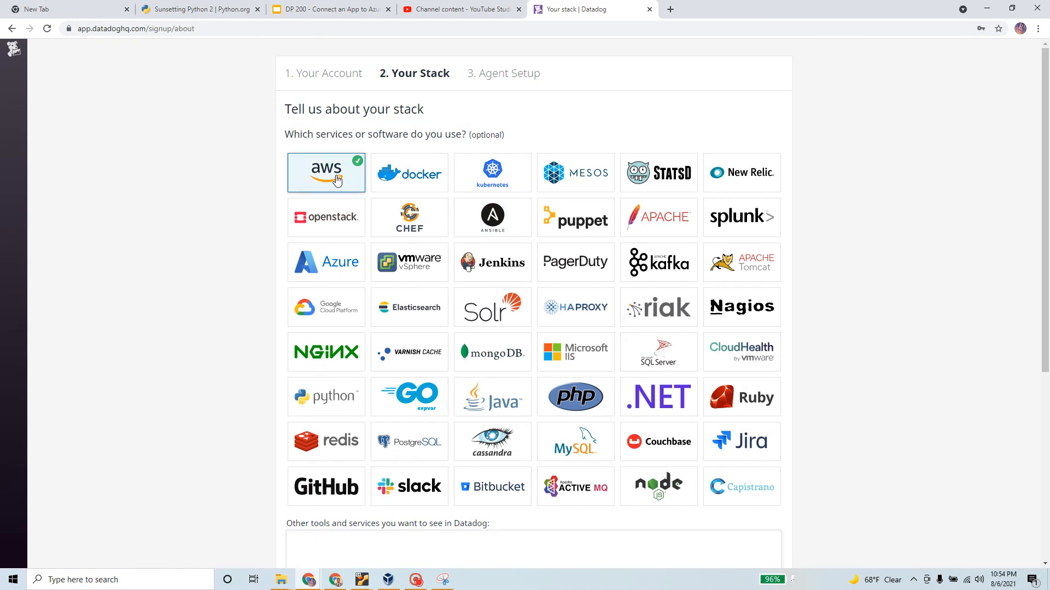
left_click(419, 181)
left_click(485, 179)
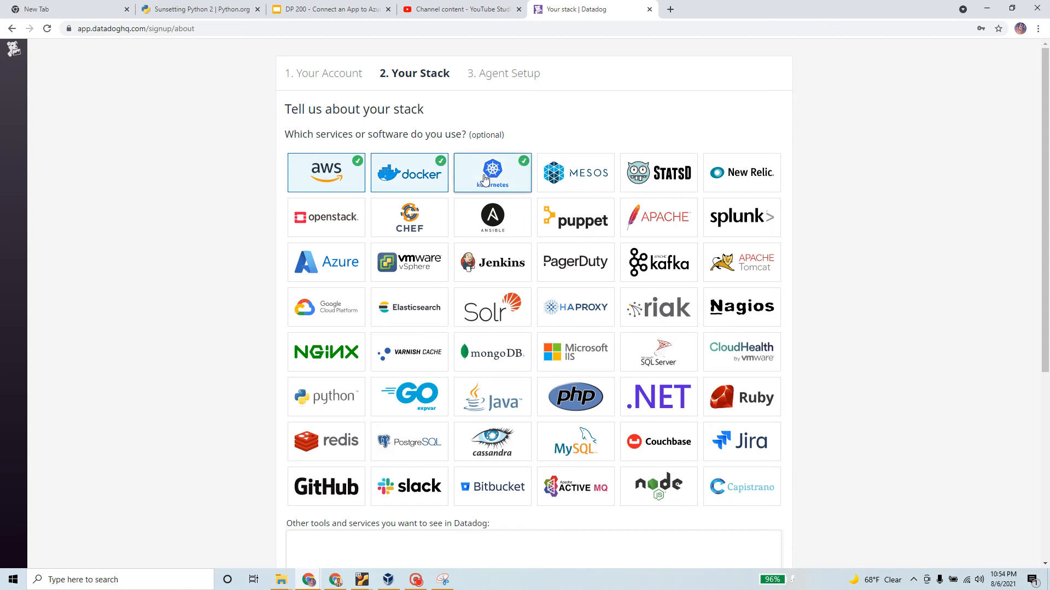
left_click(316, 224)
left_click(509, 221)
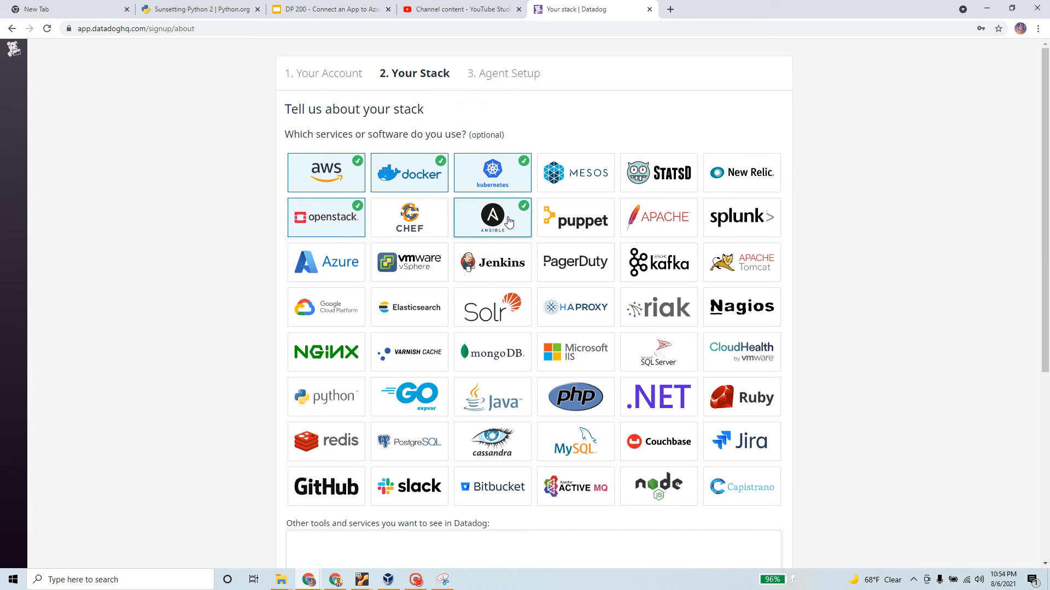
left_click(575, 219)
left_click(658, 221)
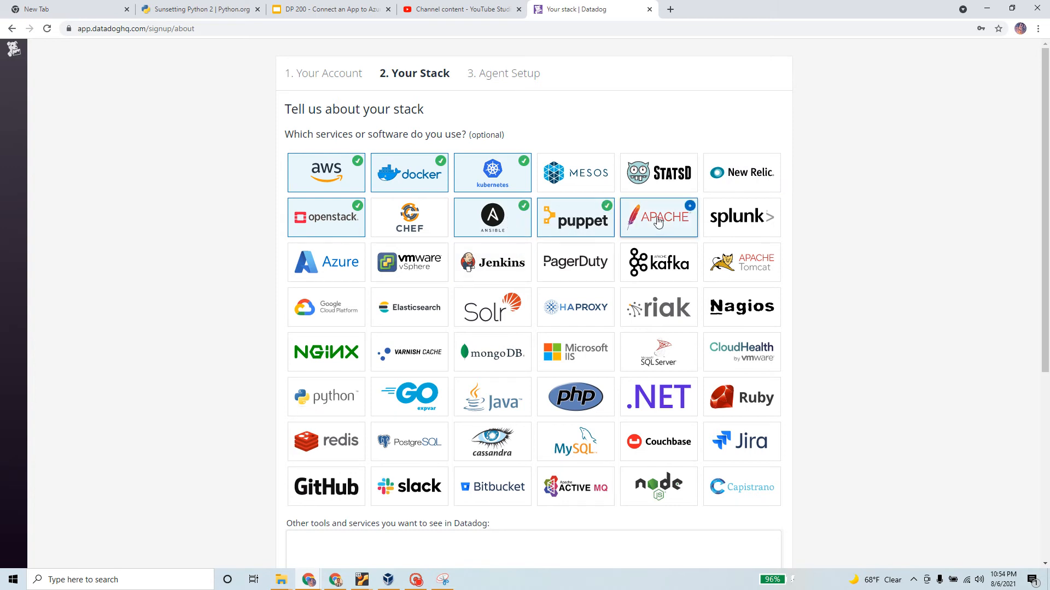
left_click(720, 220)
Mark Azure, Jenkins, Tomcat, Google Cloud Platform, Nagios, NGINX, MongoDB, IIS, SQL Server, CloudHealth as used
left_click(324, 271)
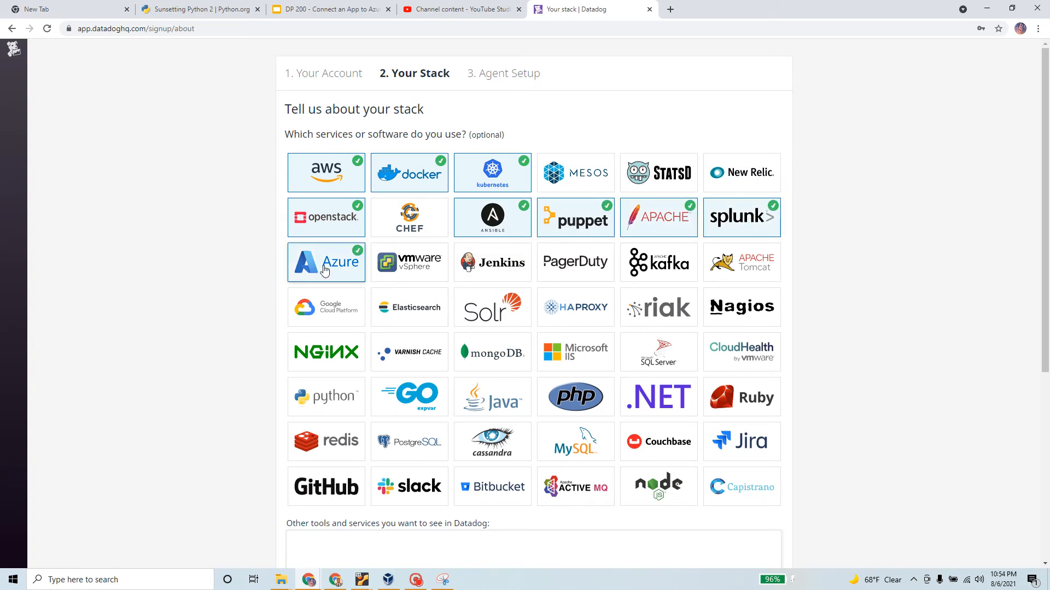
left_click(490, 268)
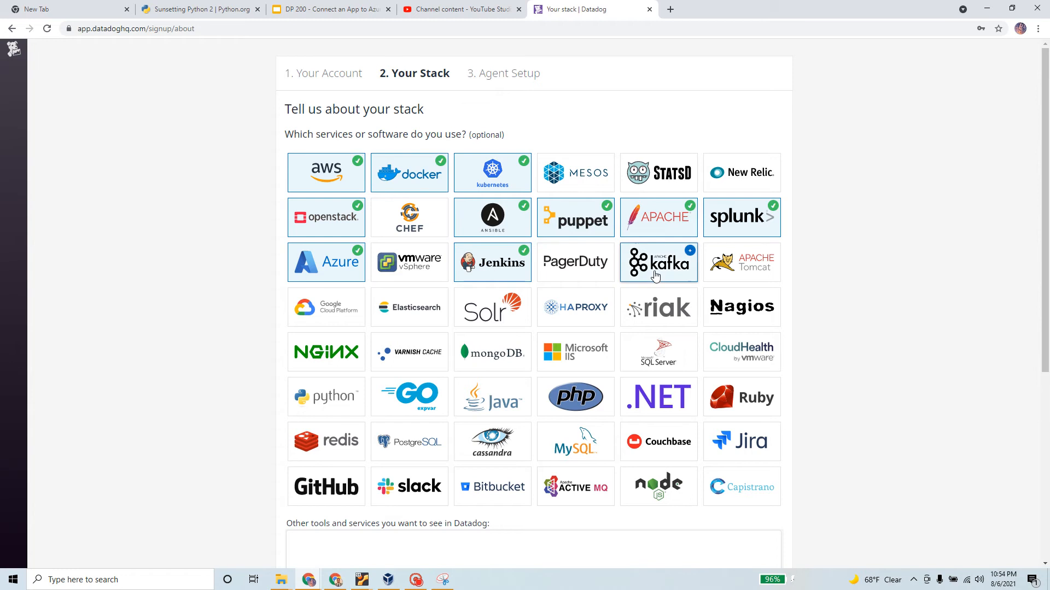
left_click(773, 265)
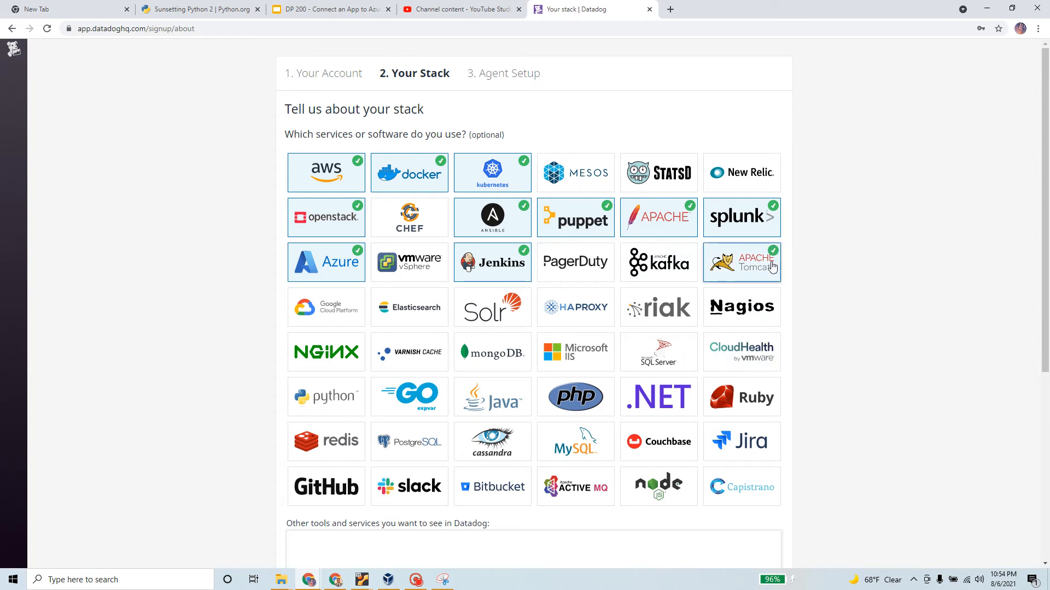
left_click(303, 319)
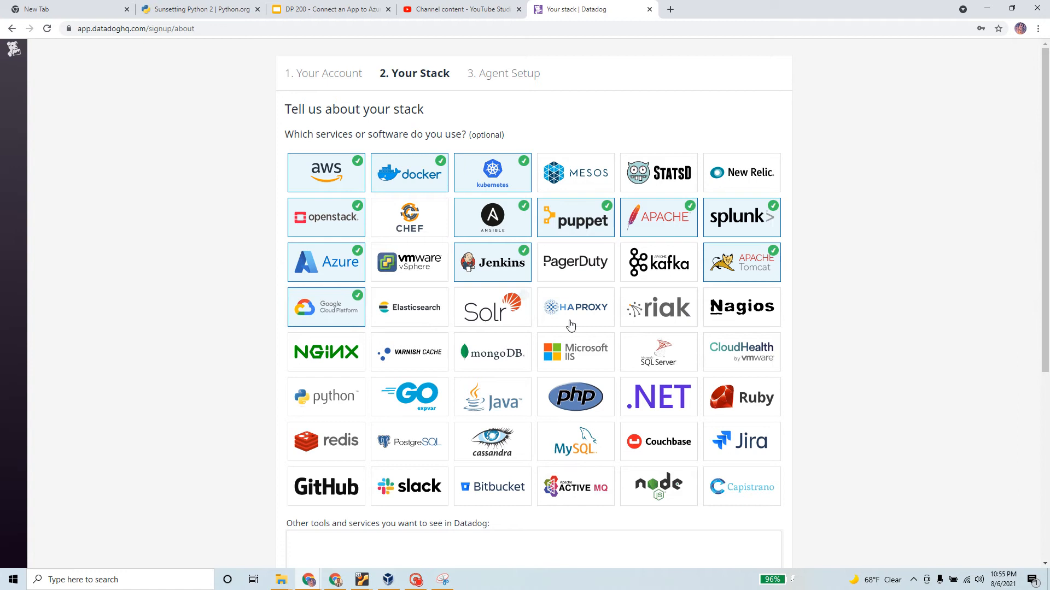
left_click(742, 314)
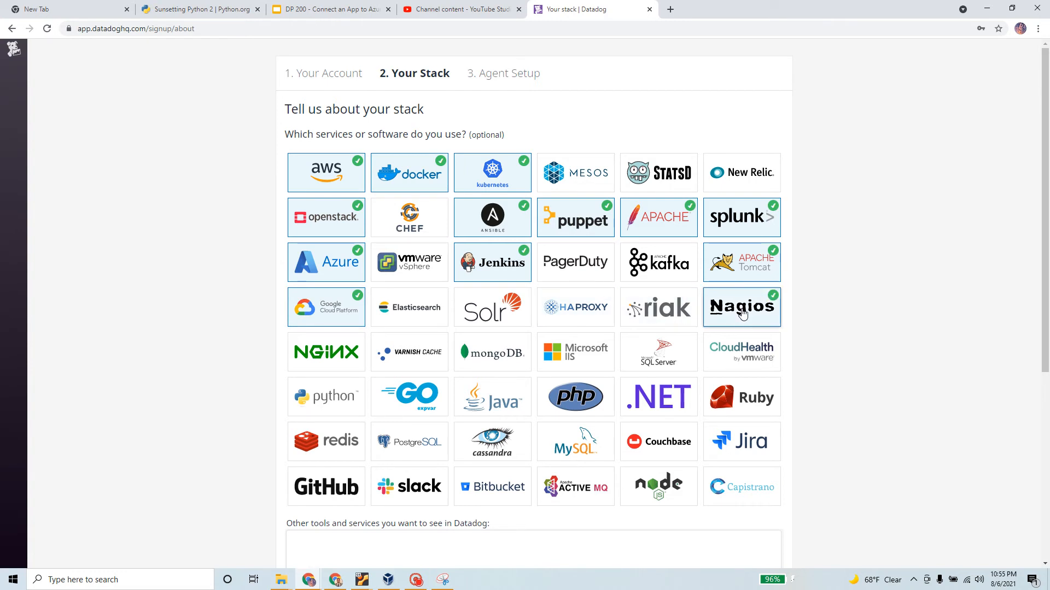
left_click(298, 358)
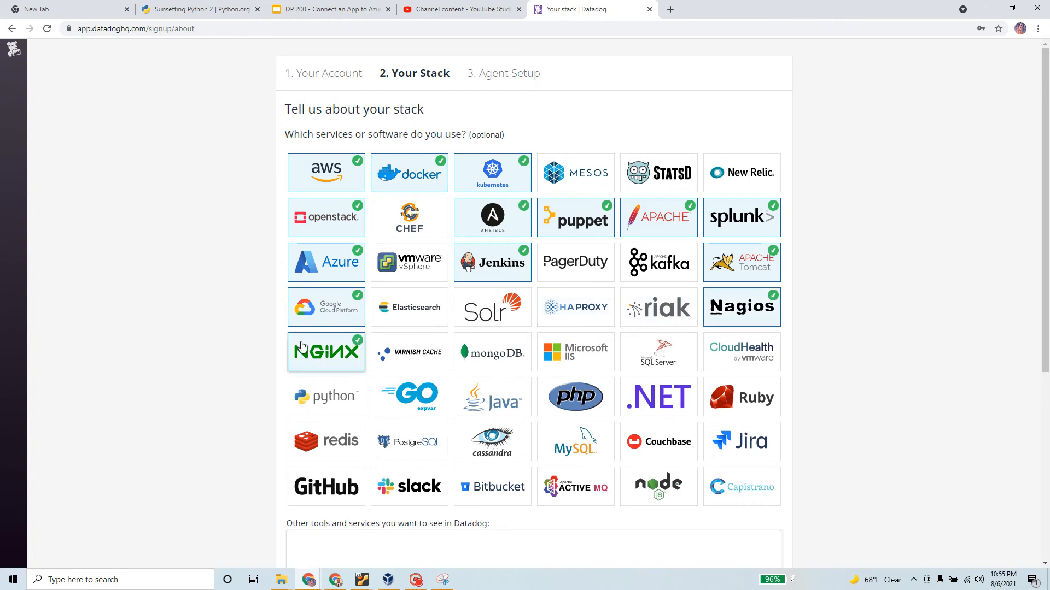
left_click(463, 359)
left_click(597, 357)
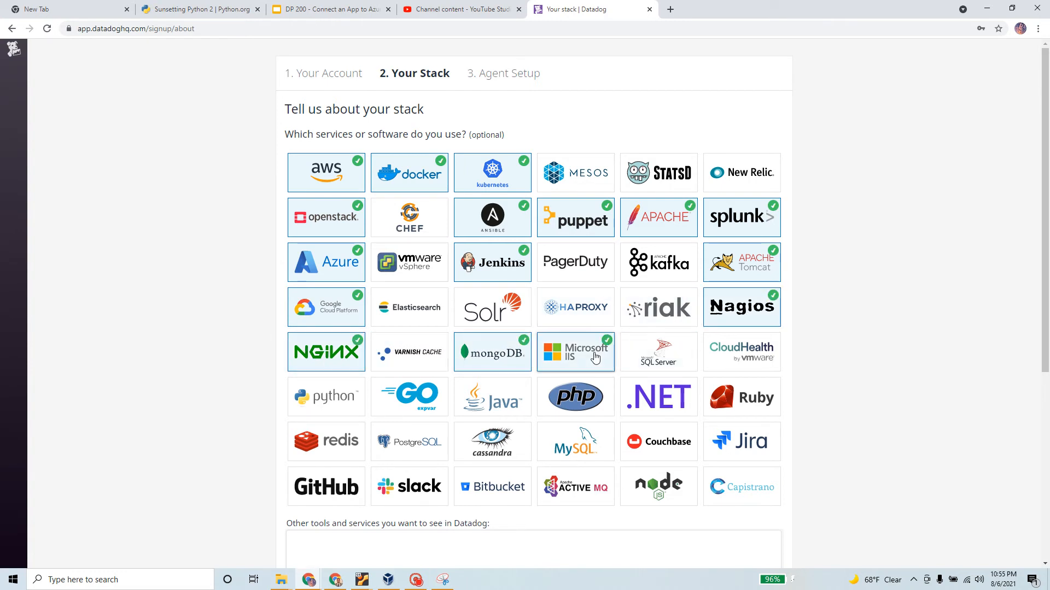
left_click(666, 356)
left_click(746, 351)
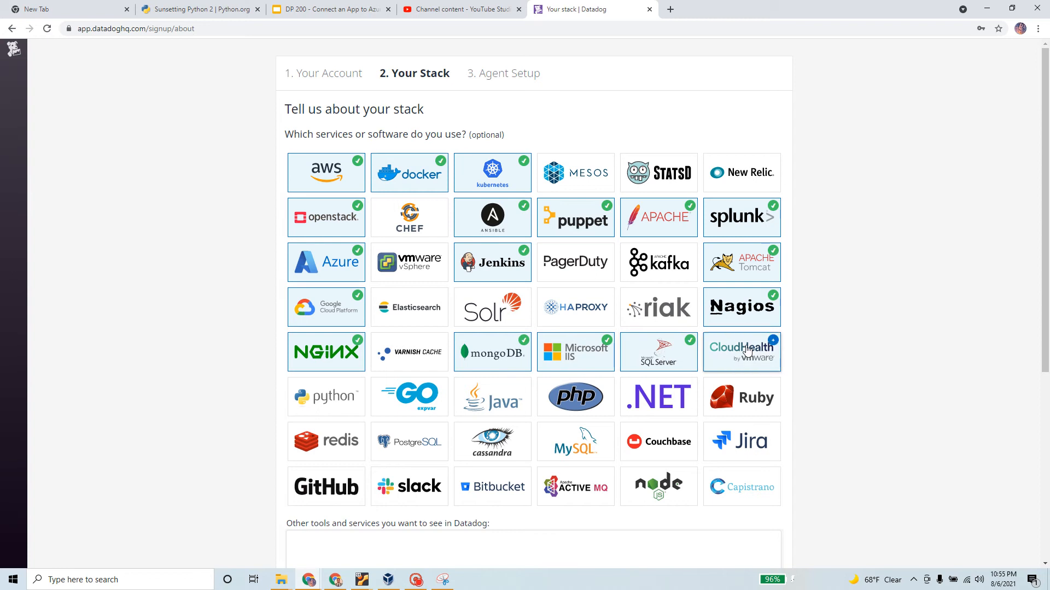
Mark Python, Go, Java, PHP, .NET, Ruby, Redis, PostgreSQL and Cassandra as used
left_click(316, 401)
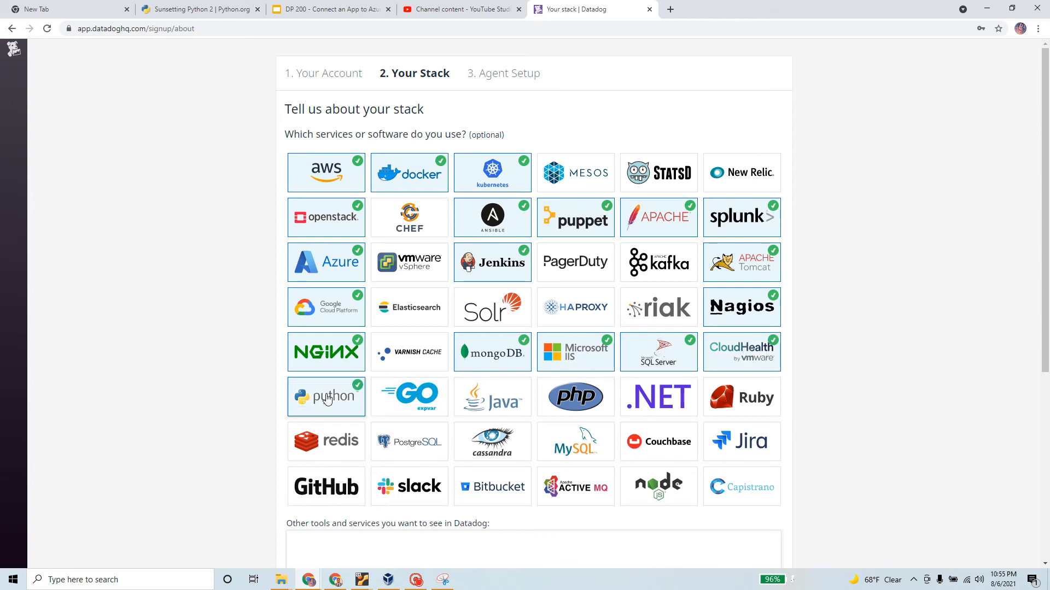
left_click(398, 410)
left_click(475, 405)
left_click(572, 401)
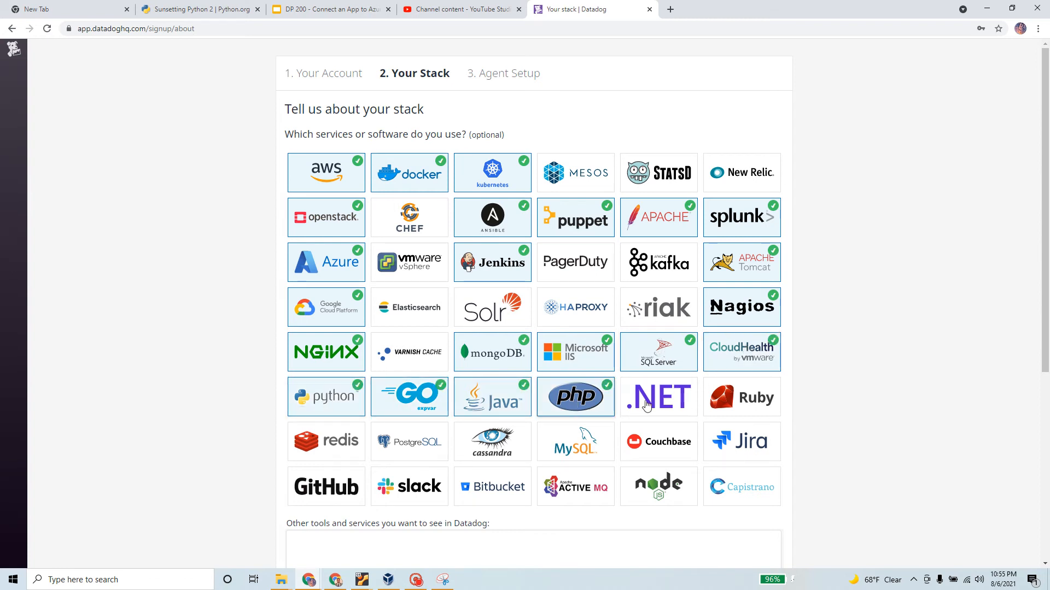
left_click(667, 403)
left_click(738, 413)
left_click(325, 443)
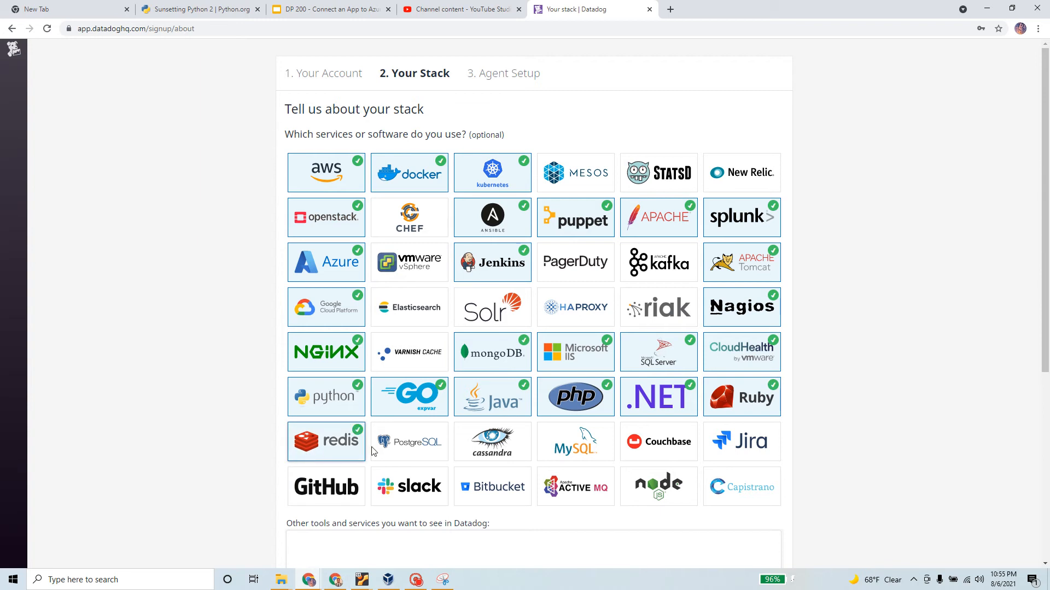
left_click(402, 446)
left_click(484, 444)
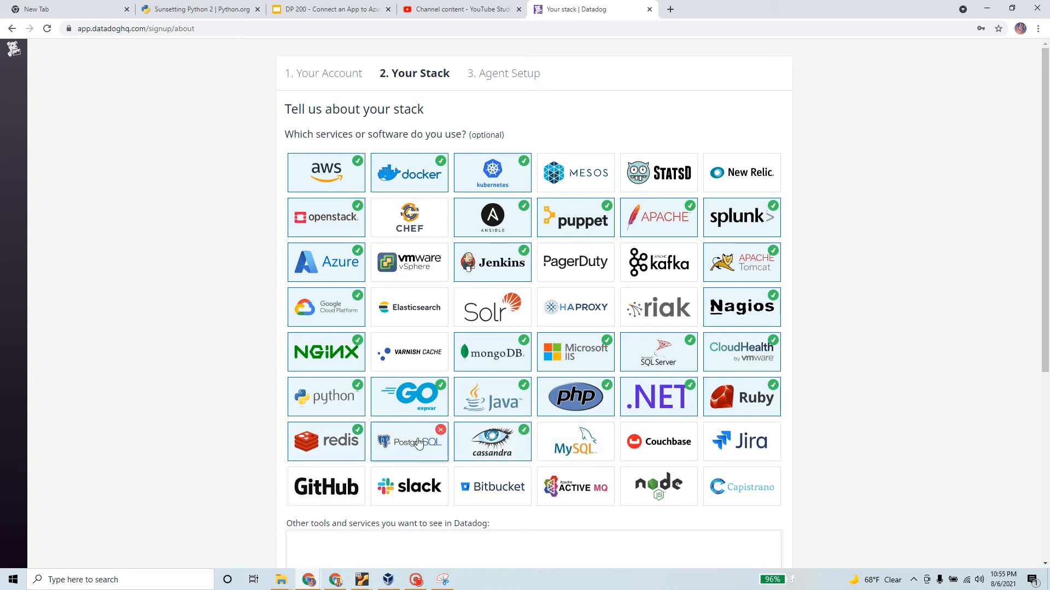
Mark MySQL, Couchbase, Jira, GitHub, Slack, Bitbucket and Node.js as used
left_click(577, 444)
left_click(650, 437)
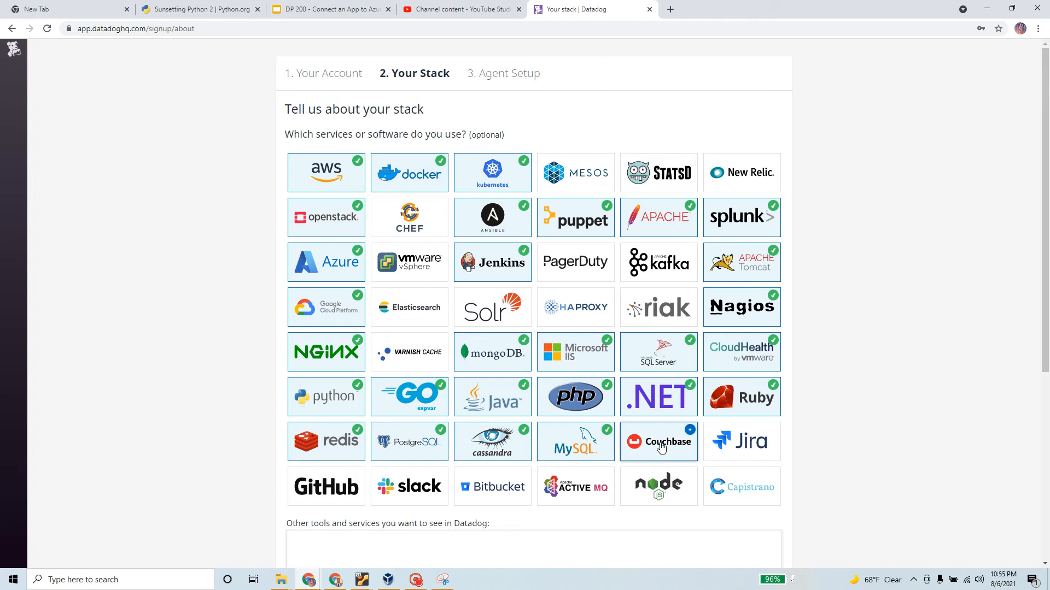
left_click(745, 437)
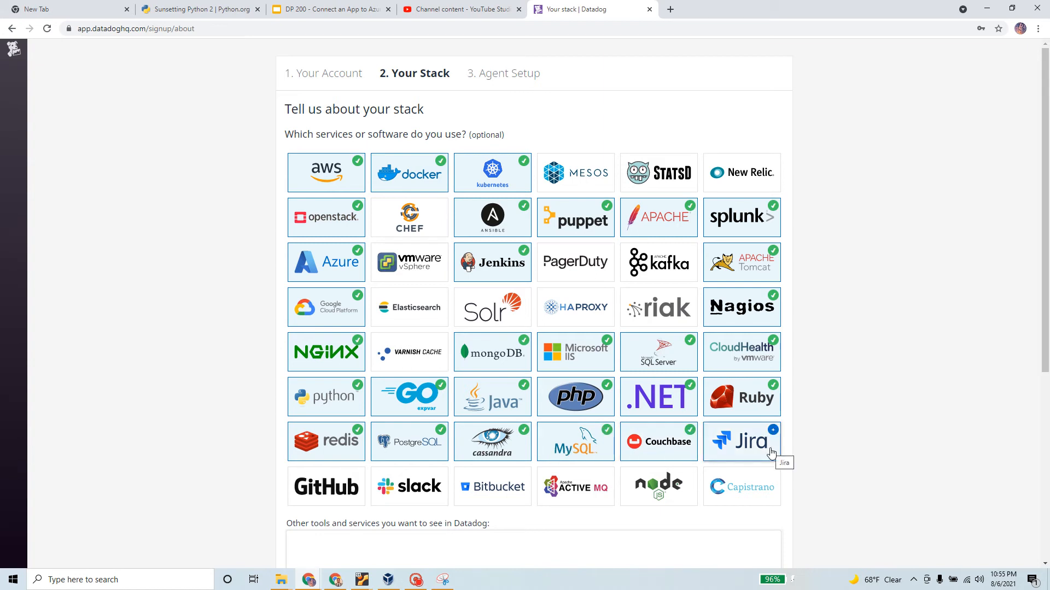
left_click(328, 490)
left_click(416, 487)
left_click(495, 487)
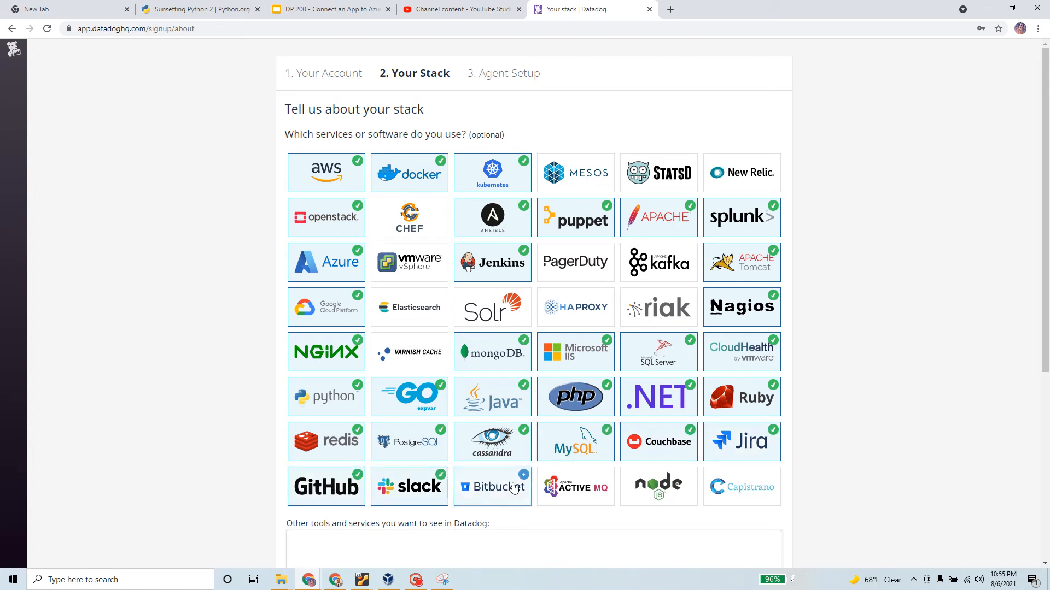
left_click(680, 495)
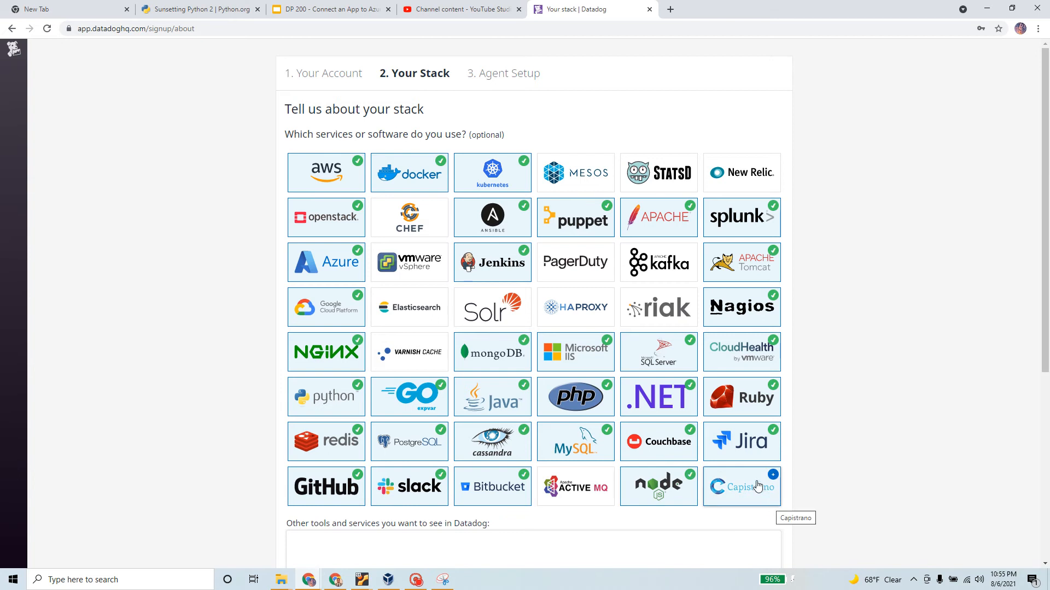
Add Elasticsearch to the stack and leave the other tools field empty
scroll(758, 487, "down", 4)
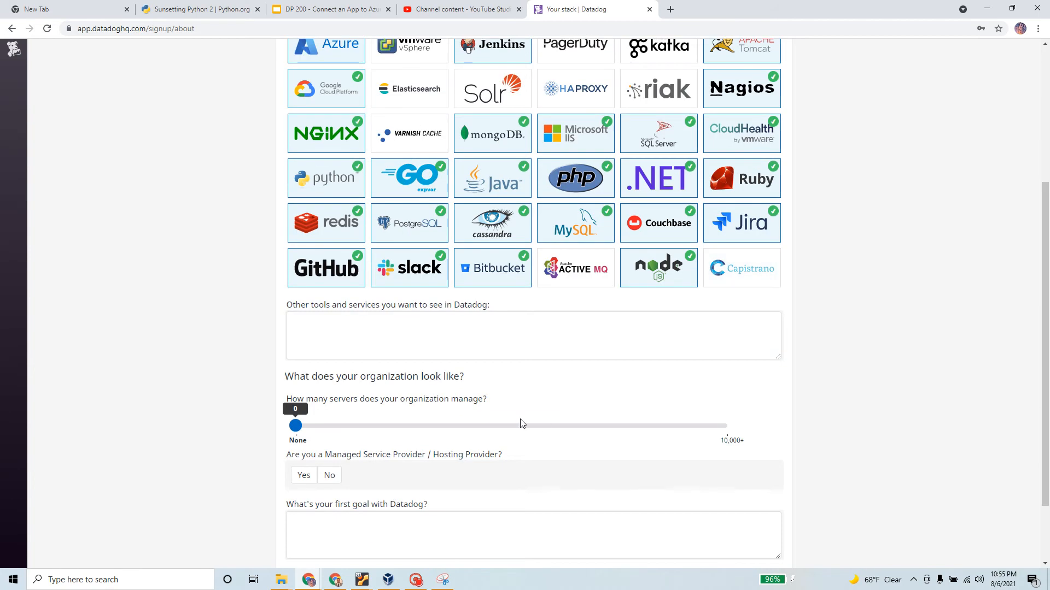
scroll(521, 424, "up", 3)
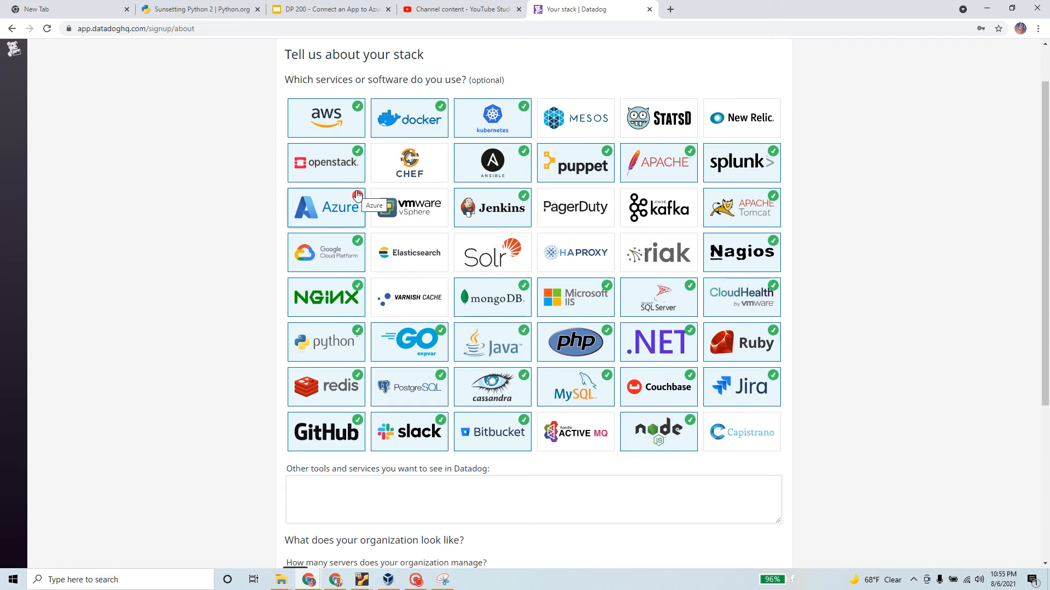
left_click(385, 263)
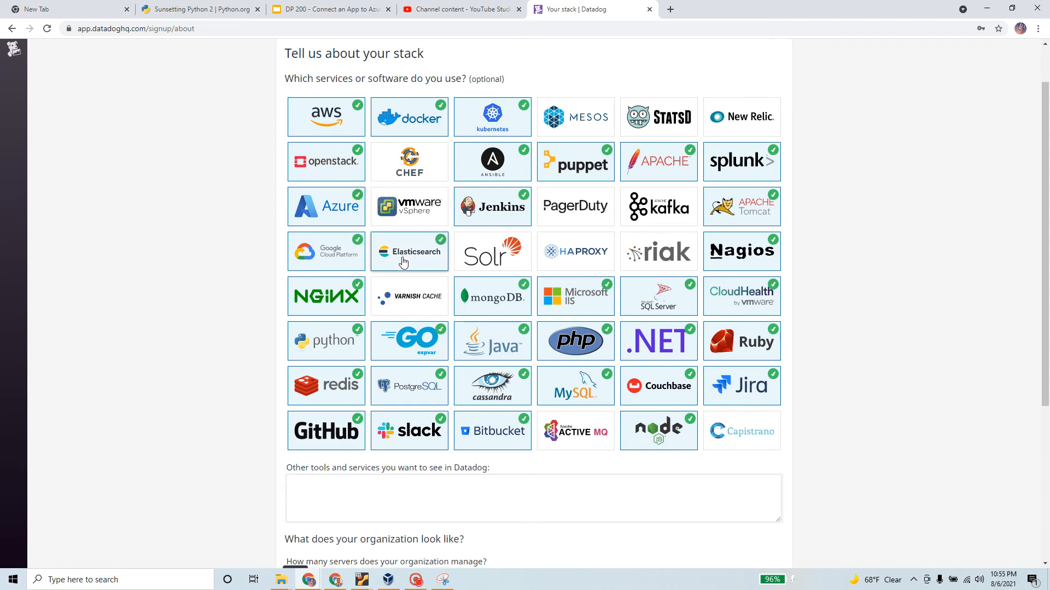
scroll(403, 263, "down", 3)
left_click(293, 322)
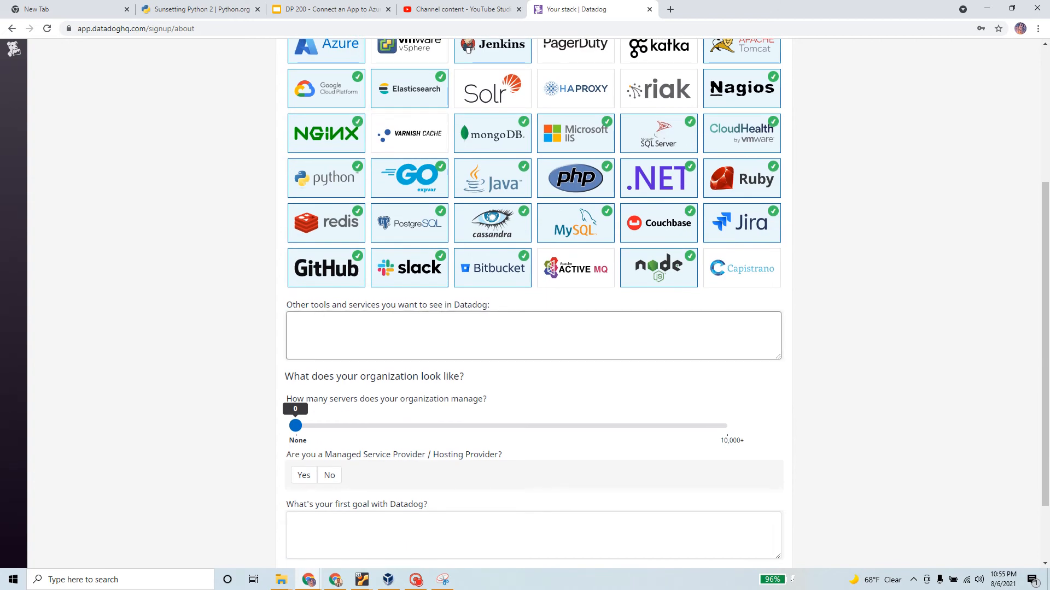
left_click(257, 340)
Answer No to the managed service provider question and set the server count to 20
scroll(261, 340, "down", 2)
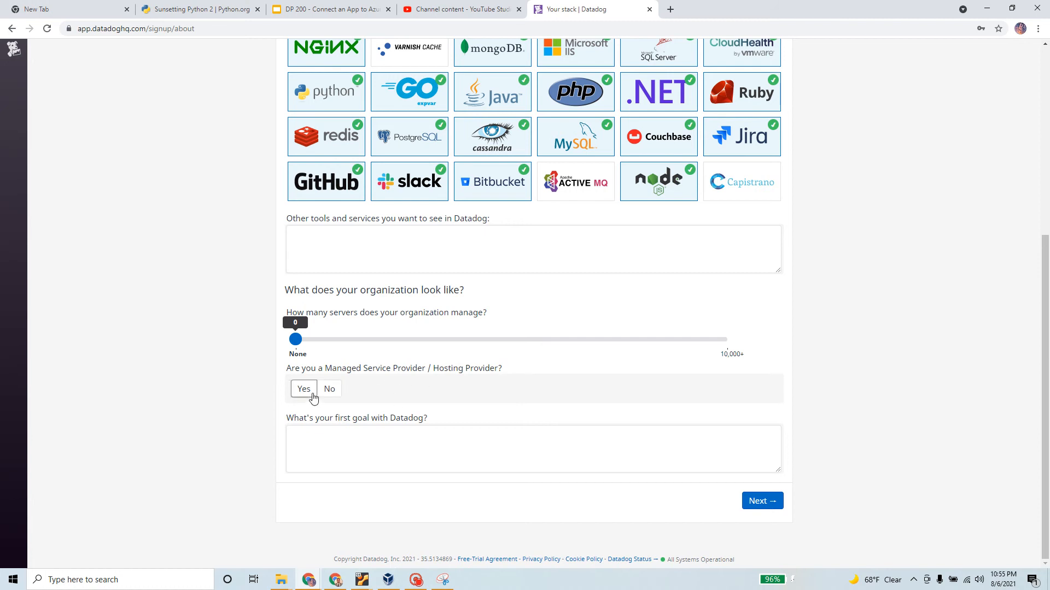
left_click(334, 393)
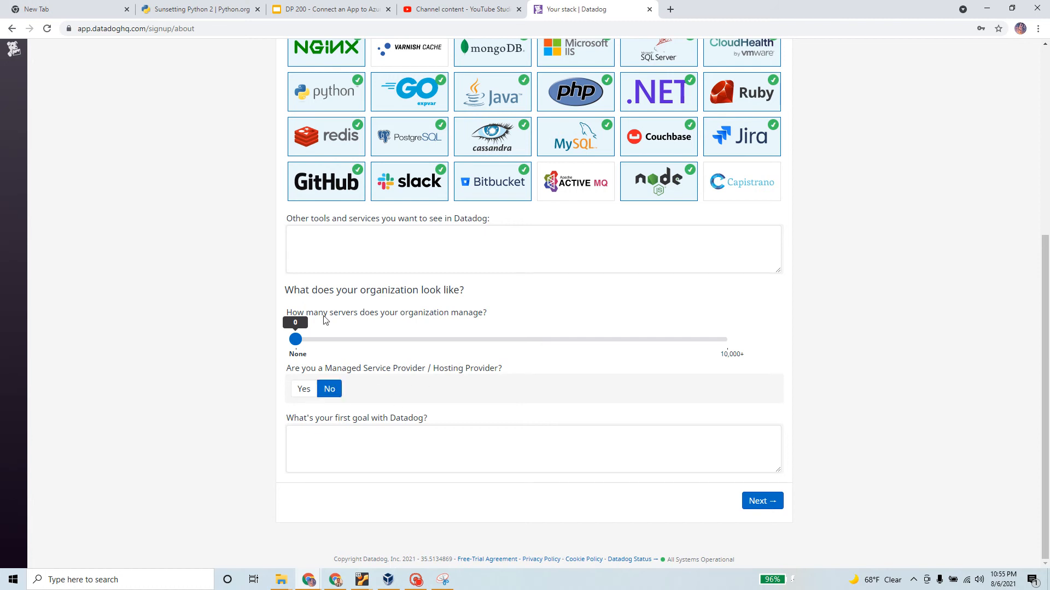
left_click_drag(286, 313, 490, 325)
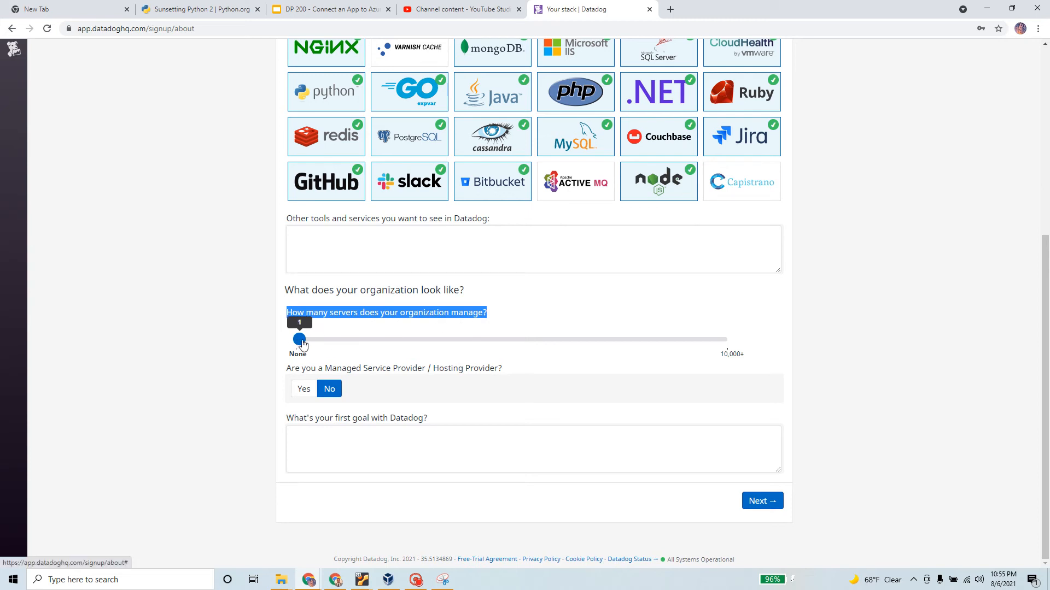
left_click_drag(295, 342, 326, 340)
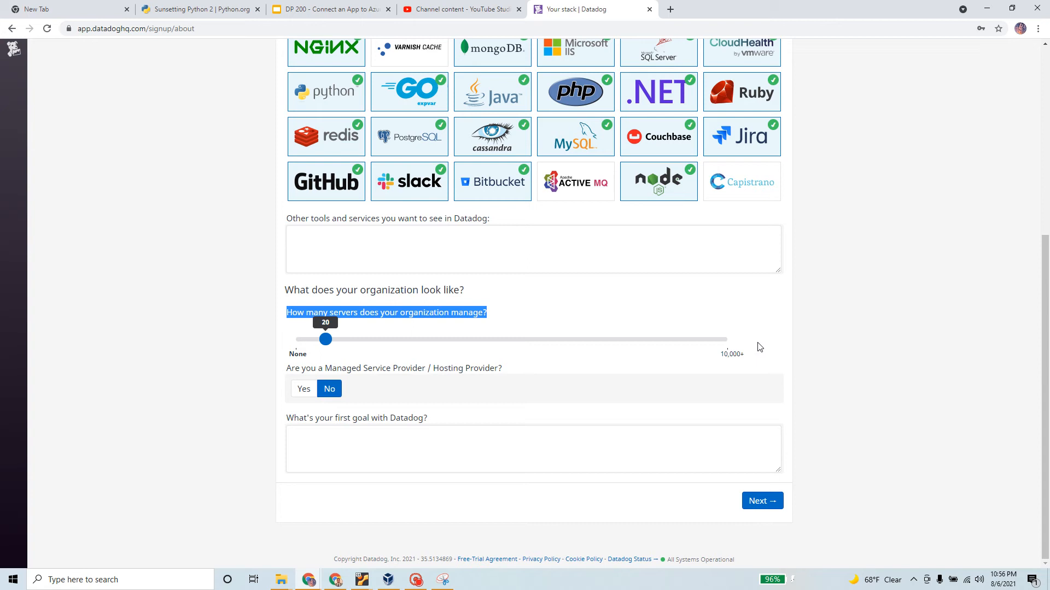
Enter 'Test functionality' as the first goal and continue to Agent Setup
key("Tab")
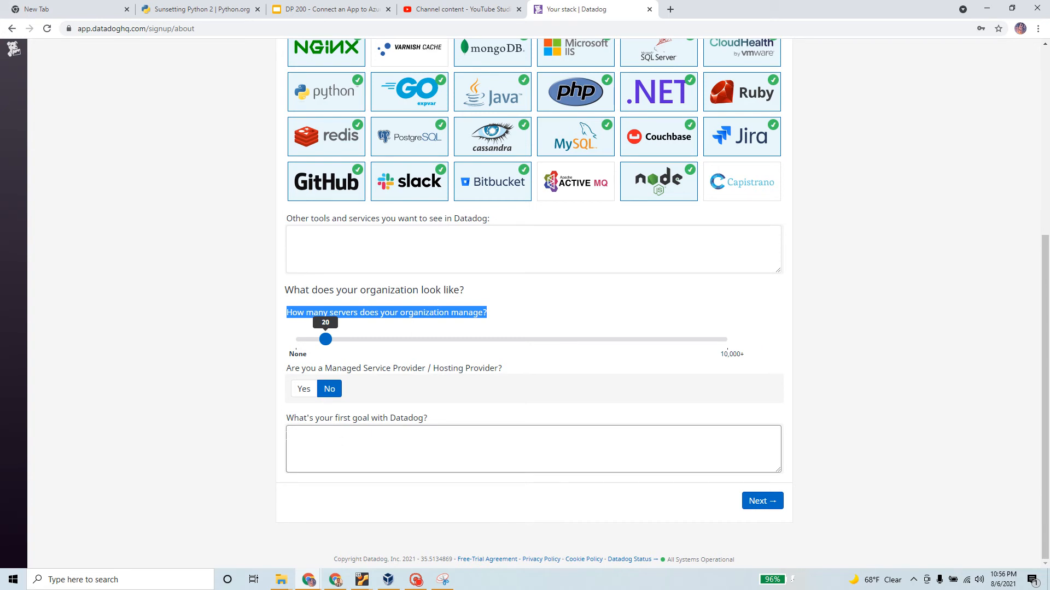
left_click(291, 437)
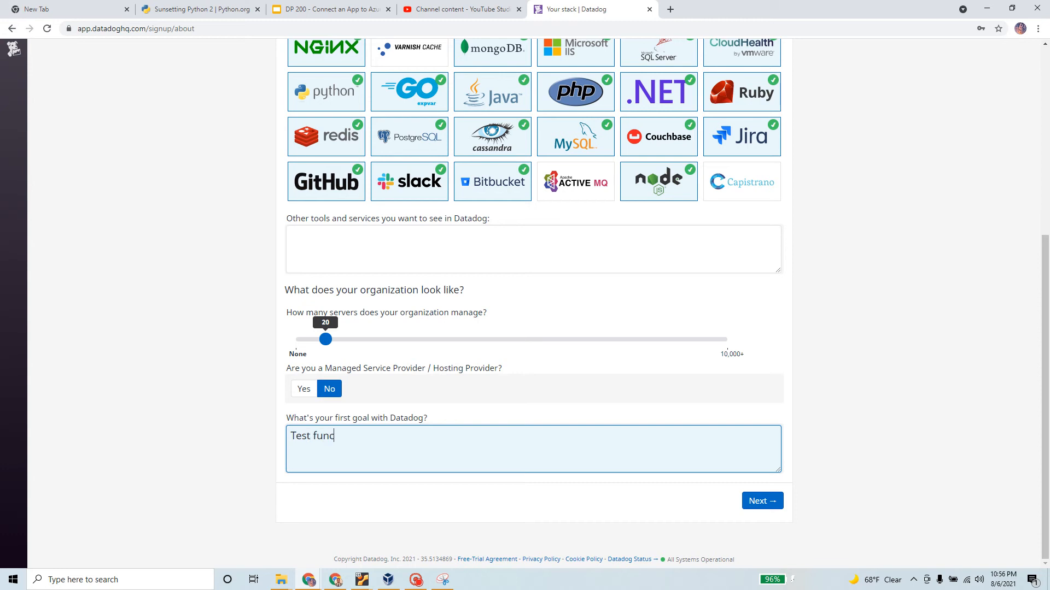
type("Test functionality")
left_click(780, 520)
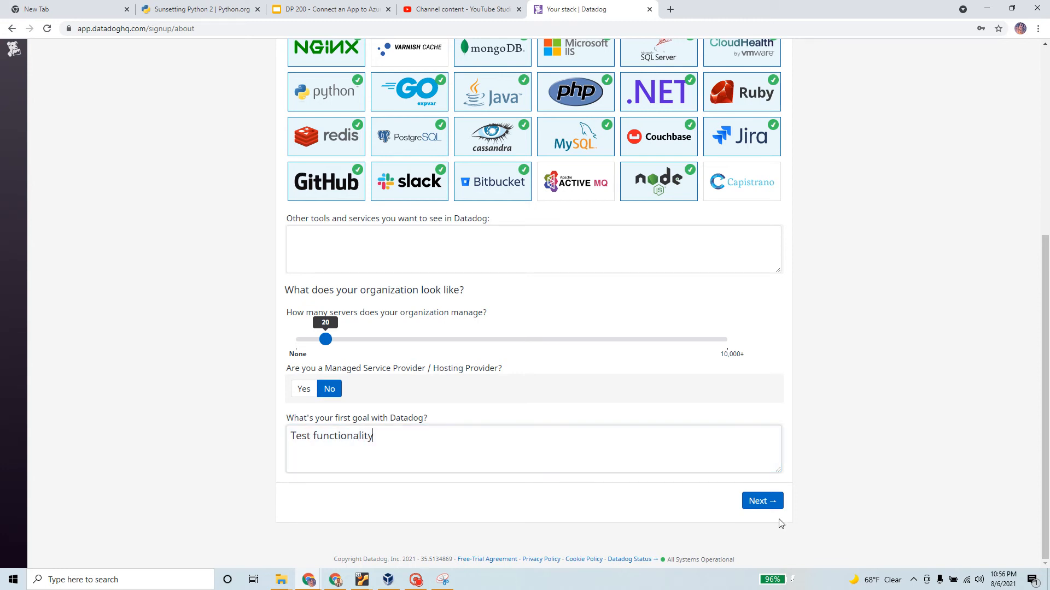
left_click(762, 505)
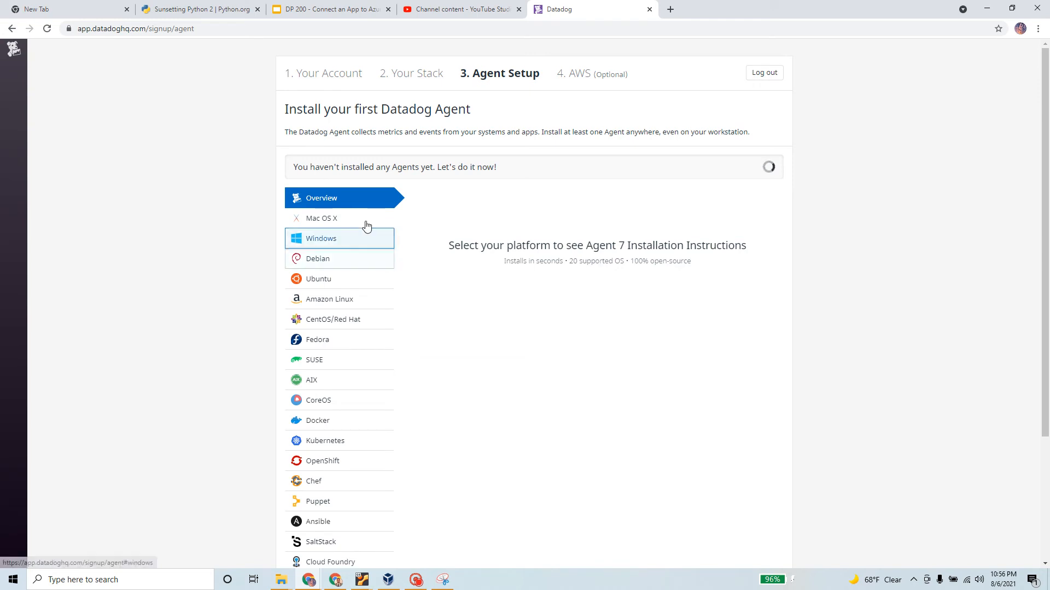
Show and scroll through the Windows agent installation instructions
left_click(335, 242)
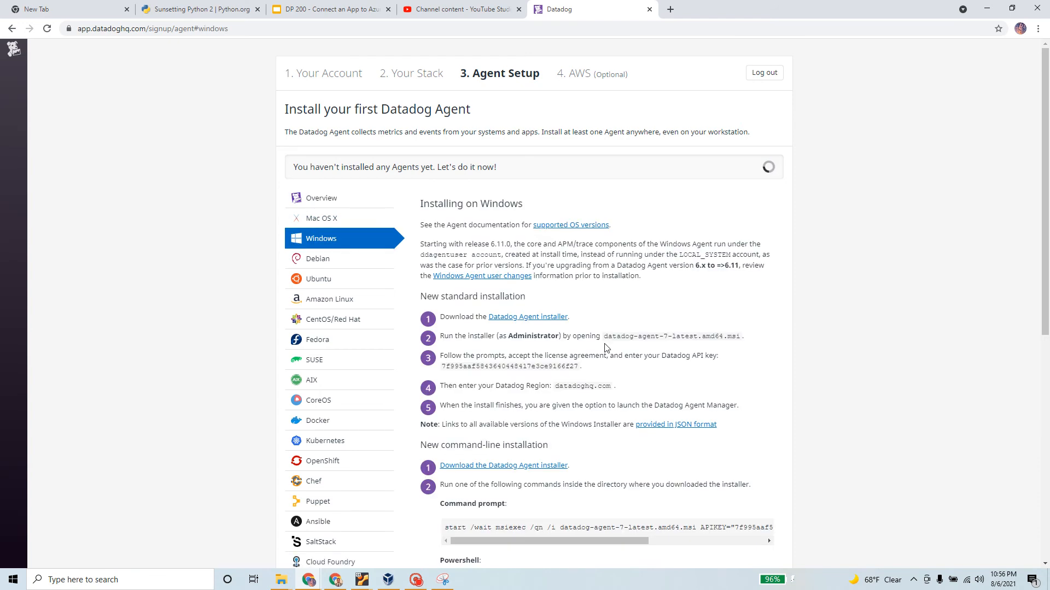
scroll(605, 348, "down", 2)
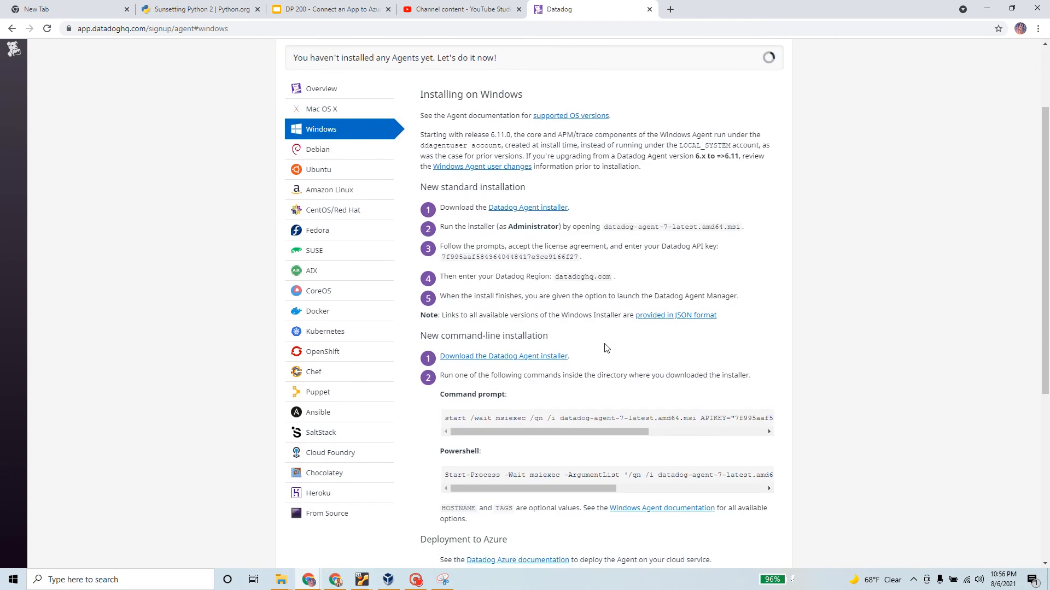
scroll(606, 348, "up", 2)
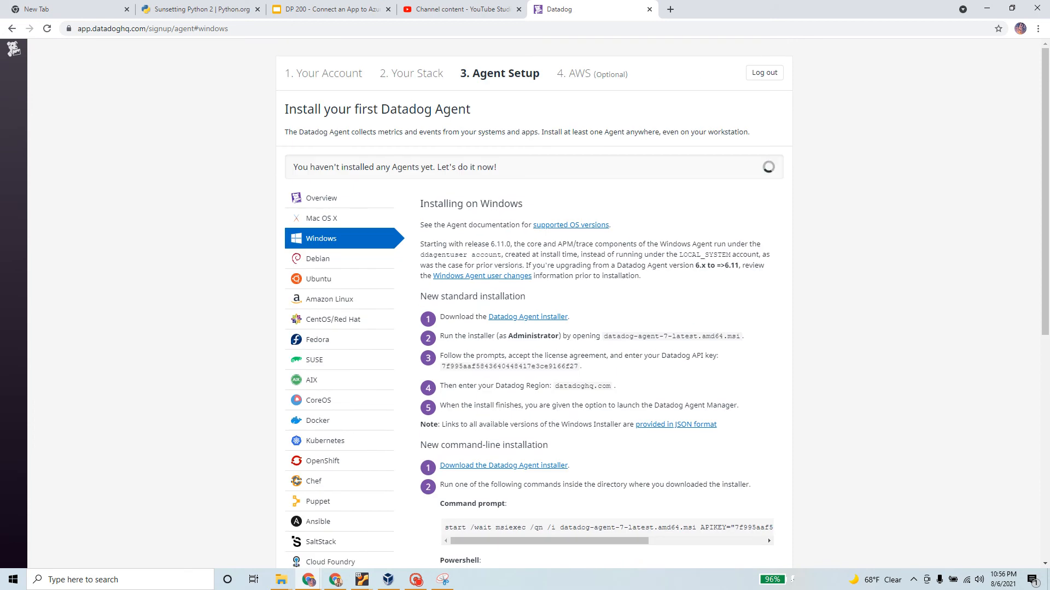
scroll(516, 266, "down", 6)
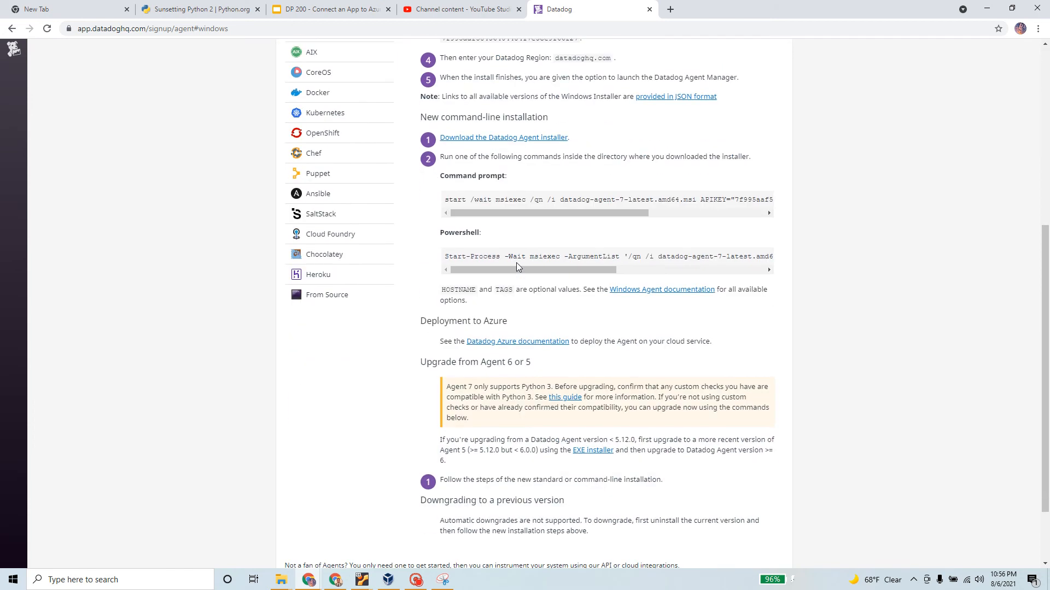
scroll(516, 266, "down", 2)
scroll(346, 187, "up", 8)
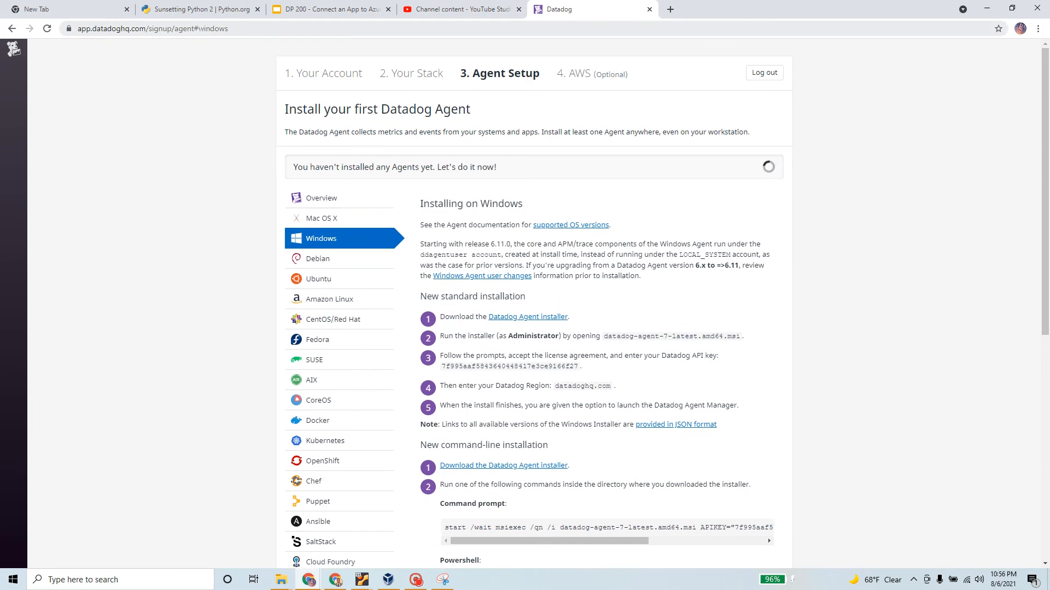
Copy the agent setup page's web address and bring up the VirtualBox Manager
right_click(198, 26)
left_click(276, 86)
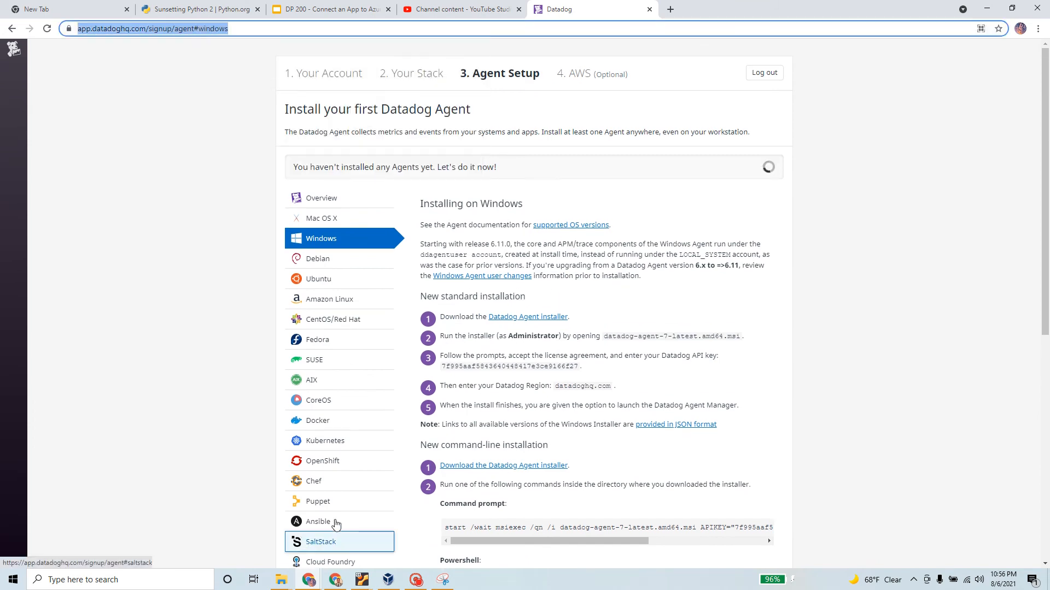
left_click(389, 580)
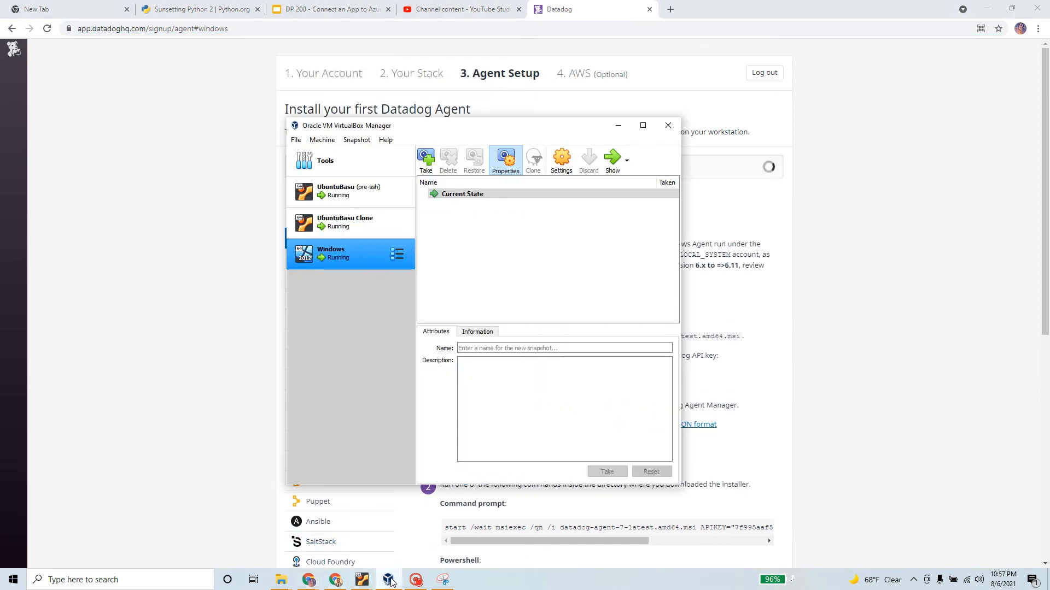
Show the Windows VM, minimize its open windows, and set clipboard and drag-and-drop to bidirectional
left_click(607, 160)
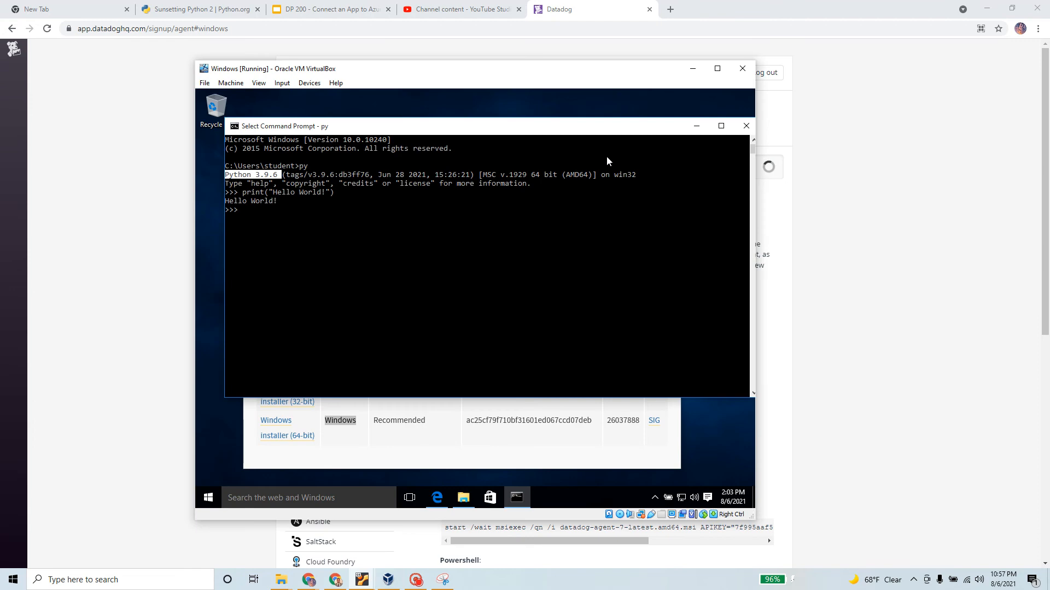
left_click(693, 129)
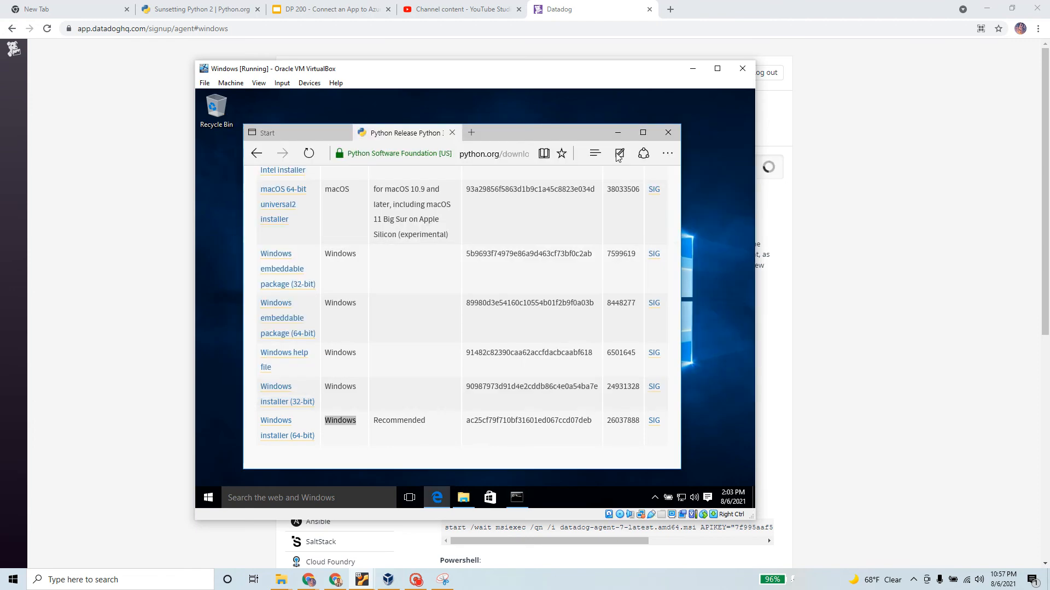
left_click(618, 130)
left_click(299, 83)
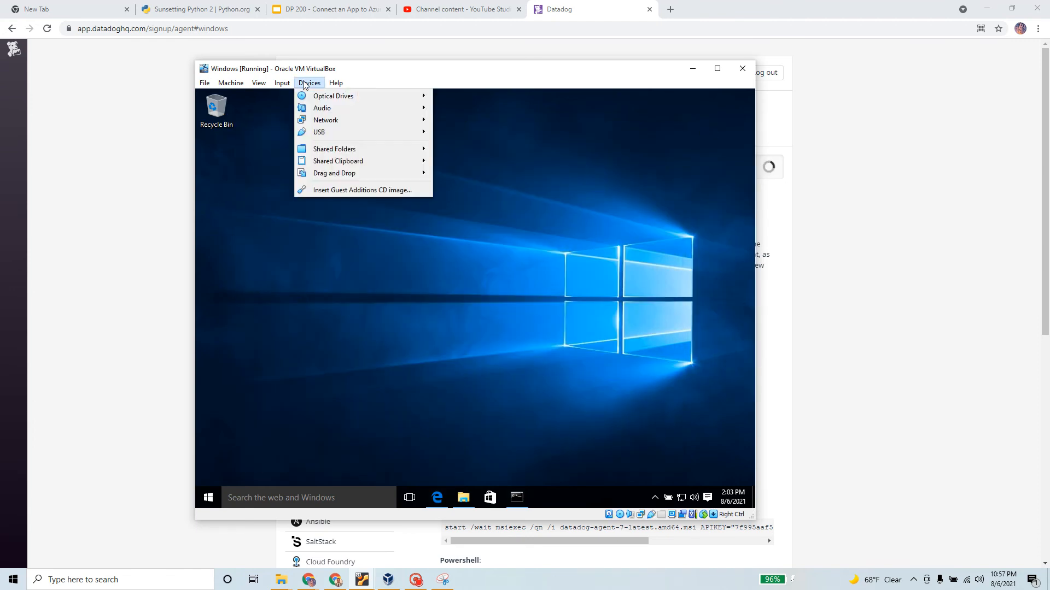
mouse_move(371, 163)
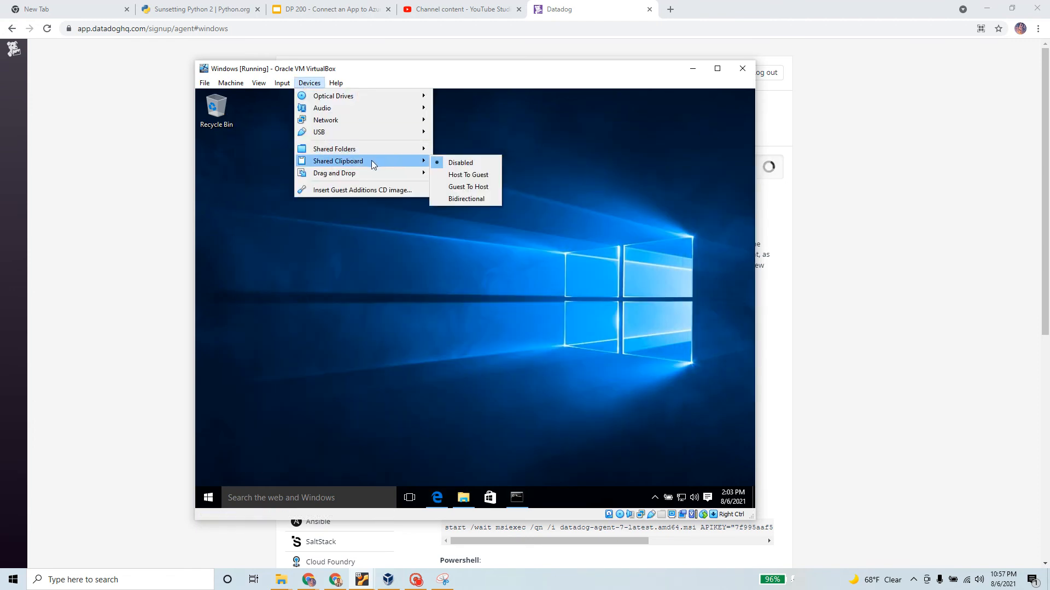
left_click(481, 195)
left_click(312, 86)
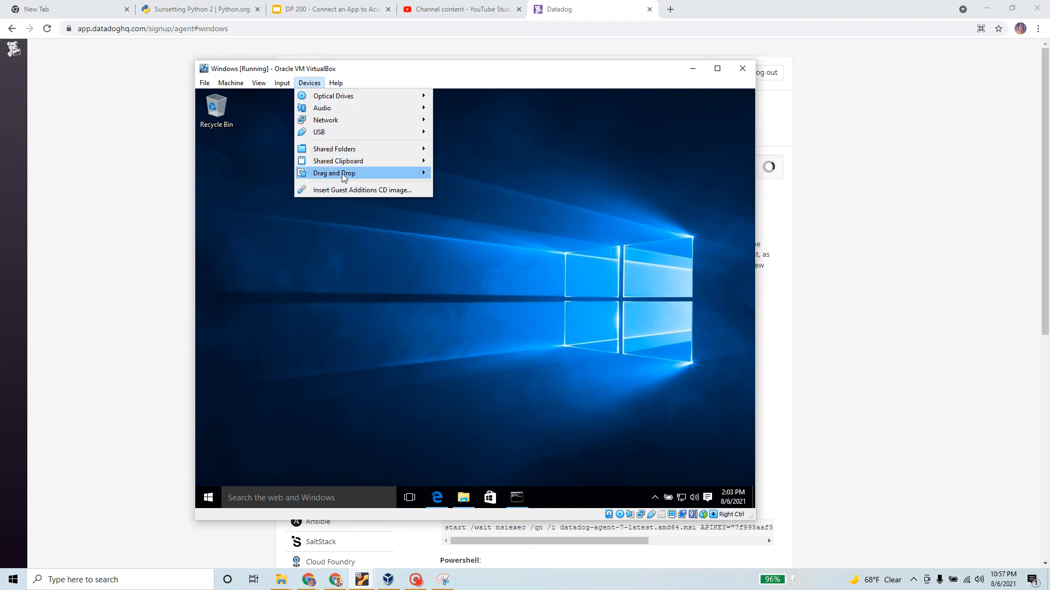
mouse_move(343, 172)
left_click(470, 212)
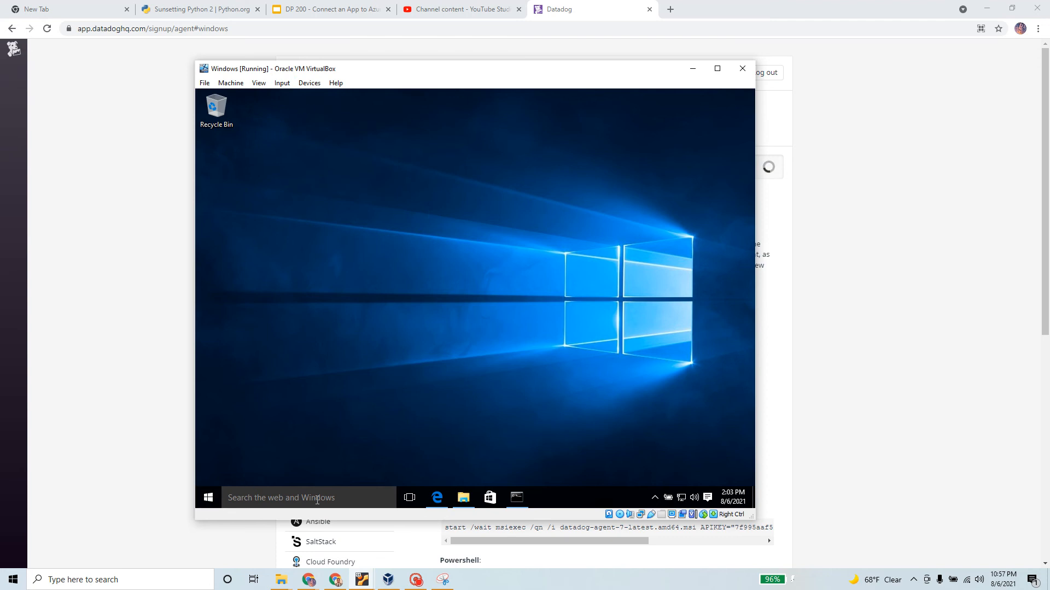
Search 'datadog' in the VM's Edge browser and maximize the VirtualBox window
left_click(436, 498)
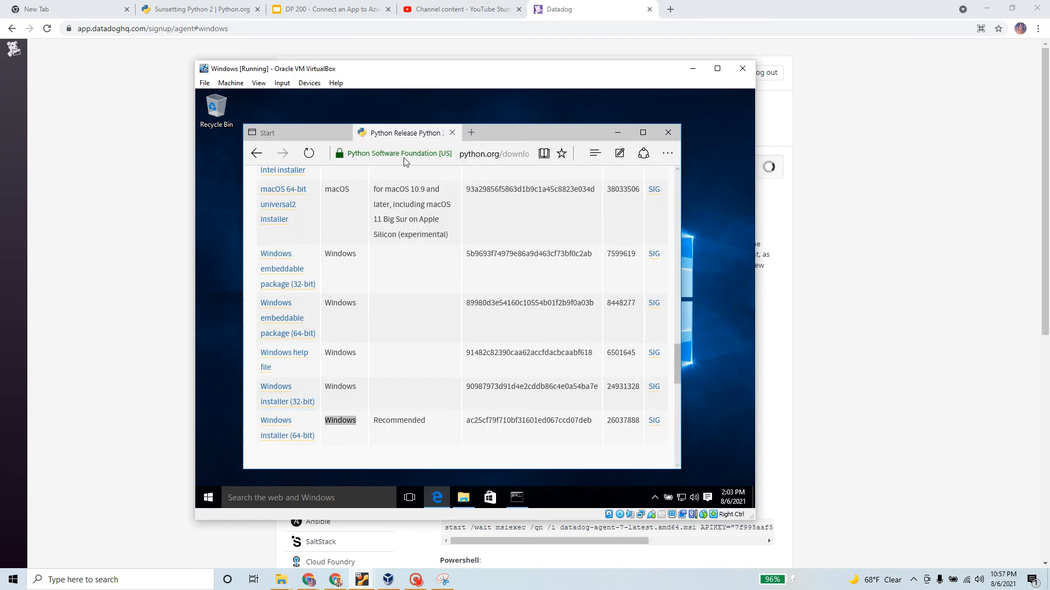
left_click(459, 154)
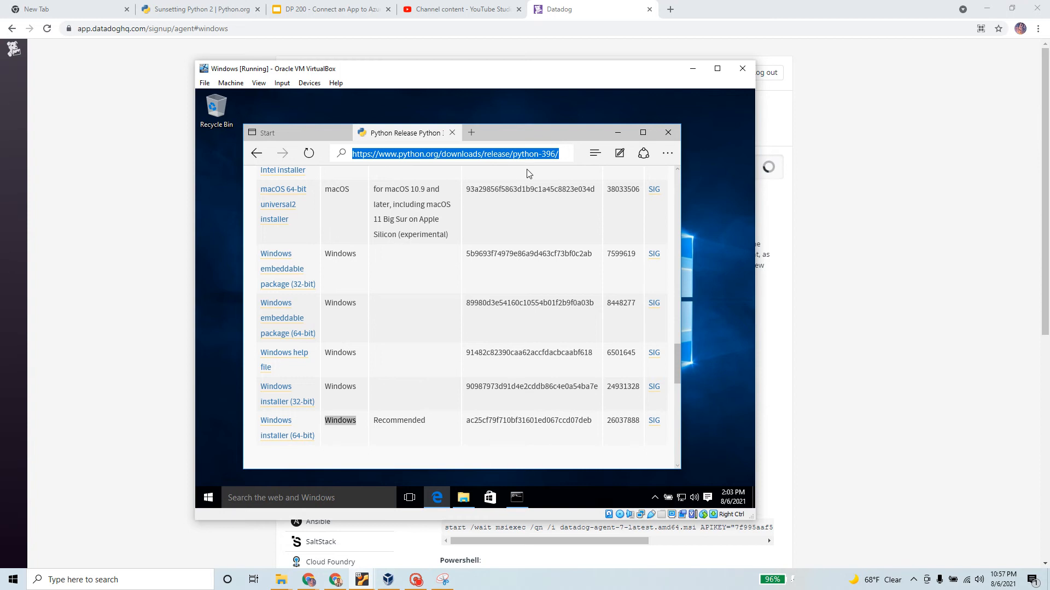
type("data")
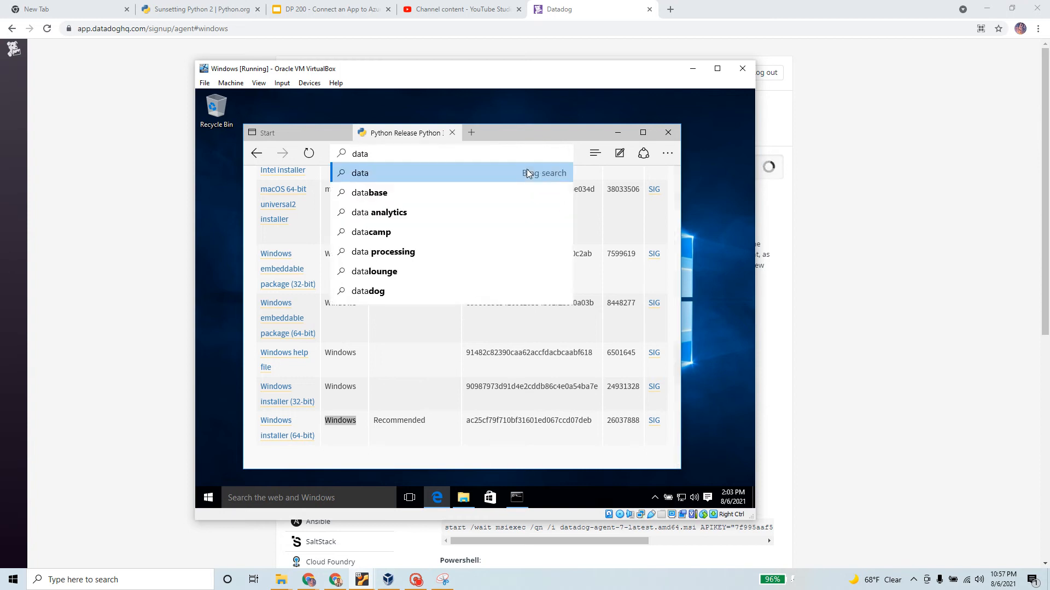
type("dog")
key("Return")
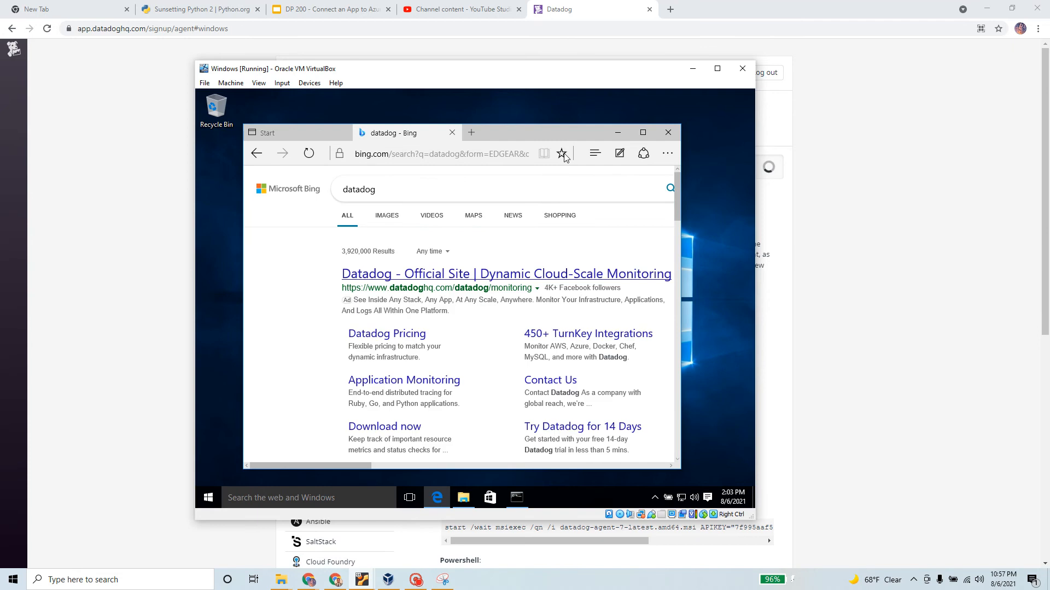
left_click(717, 69)
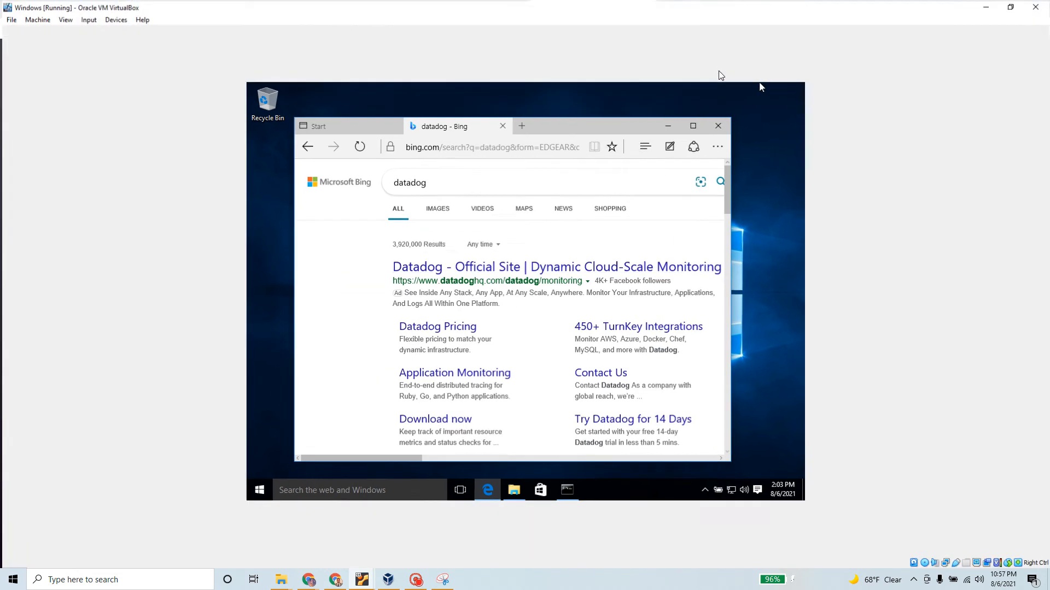
Open the official Datadog site from Bing in the VM's Edge, maximize it, and reach Agent Setup
left_click(487, 268)
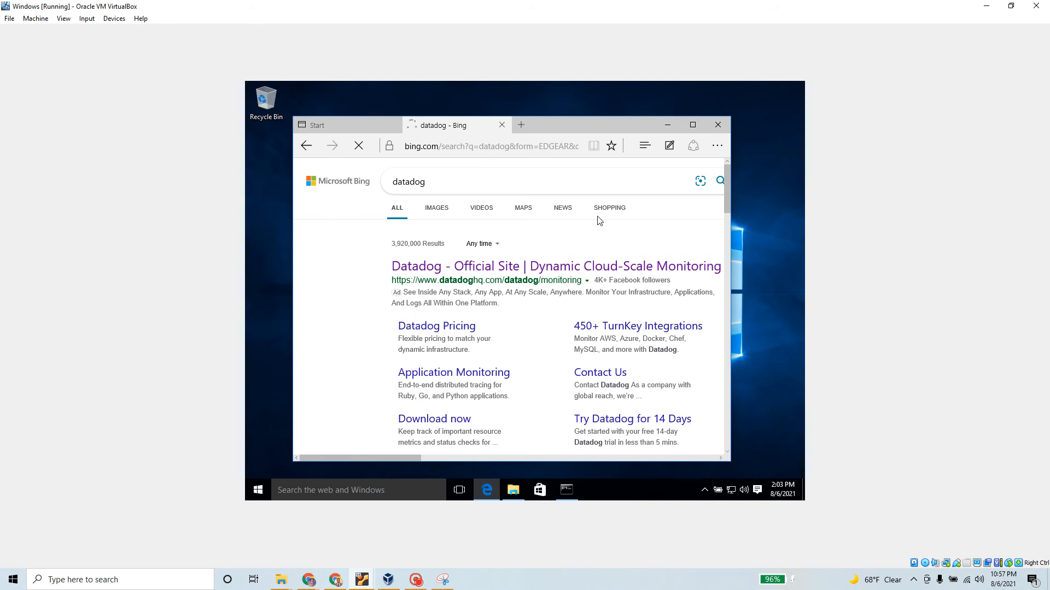
left_click(697, 125)
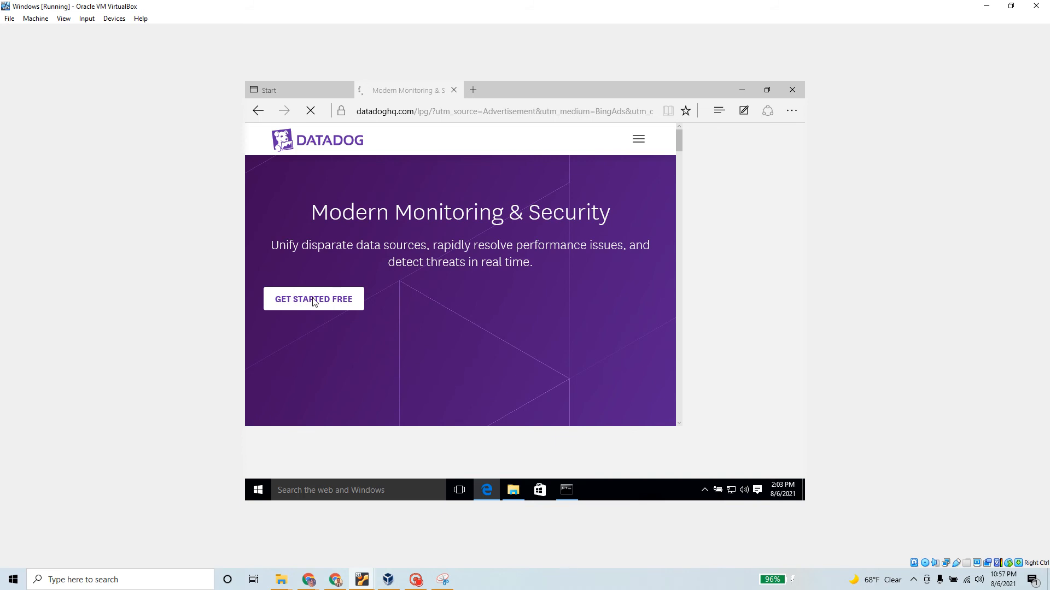
left_click(416, 579)
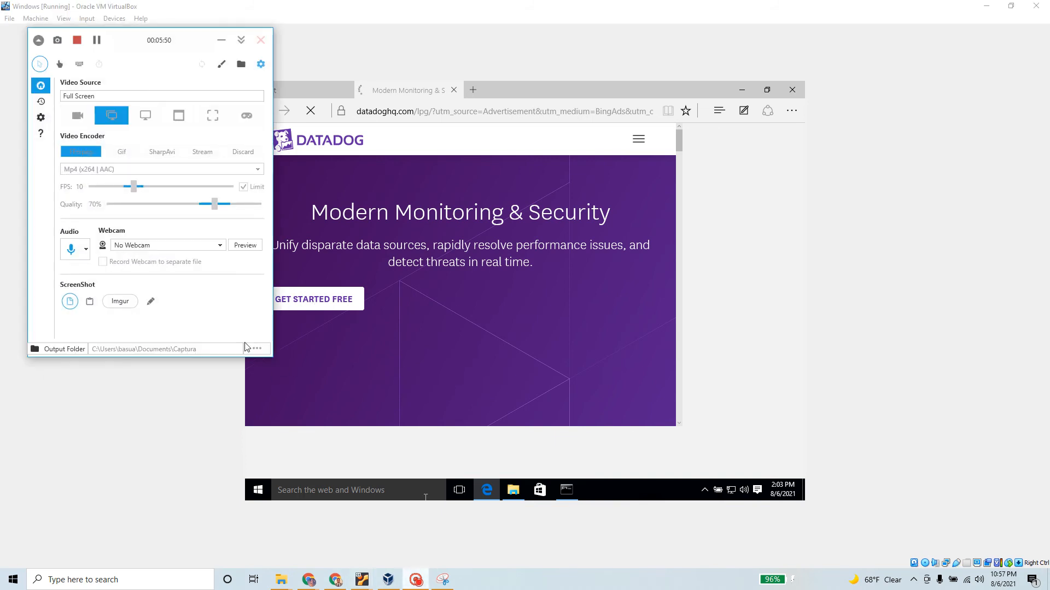
left_click(97, 41)
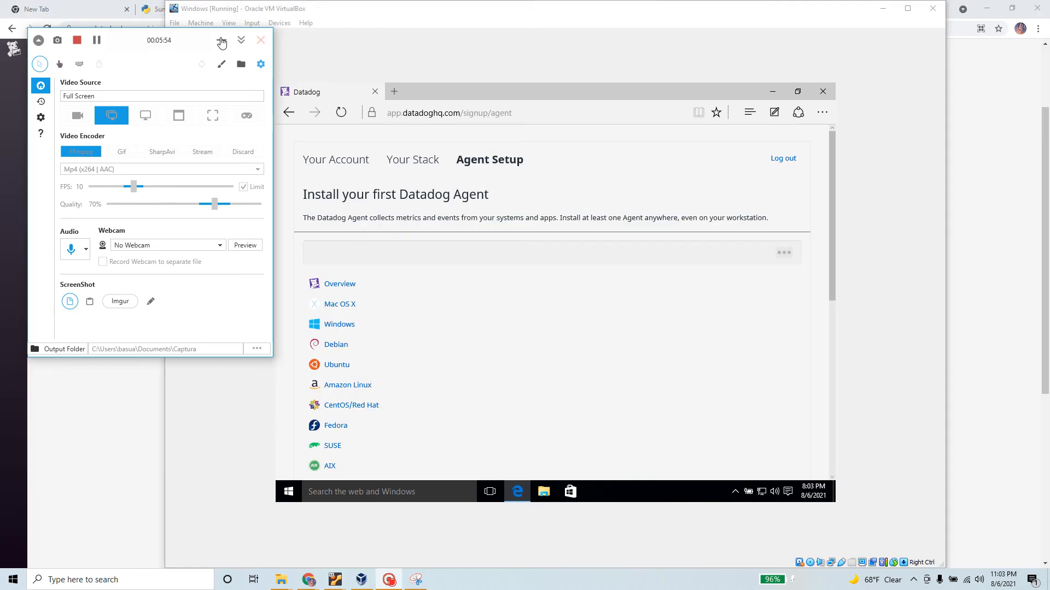
Show and scroll through the Windows agent installation instructions
left_click(221, 41)
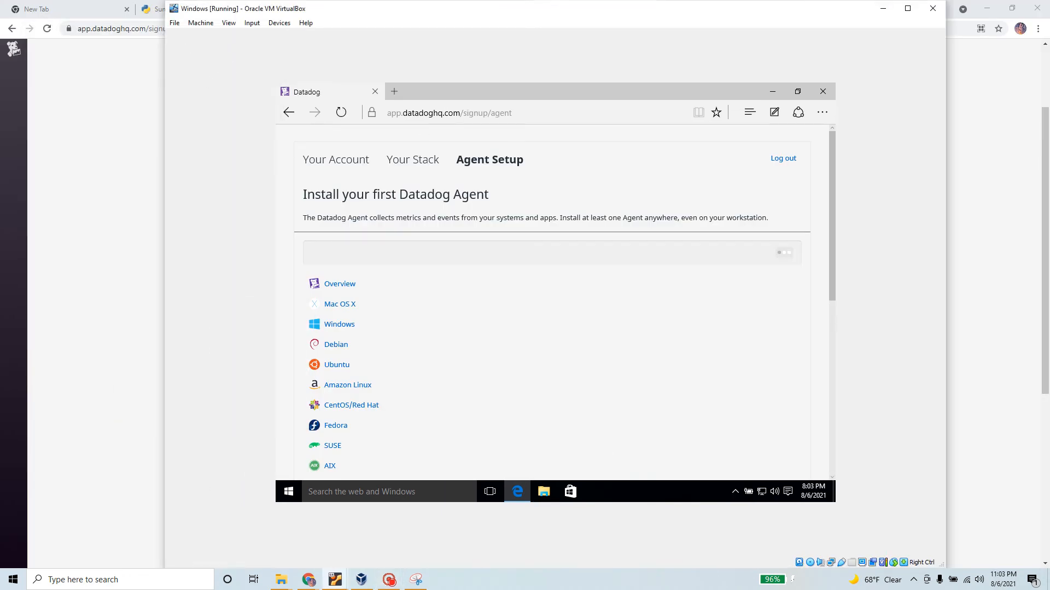
left_click(343, 325)
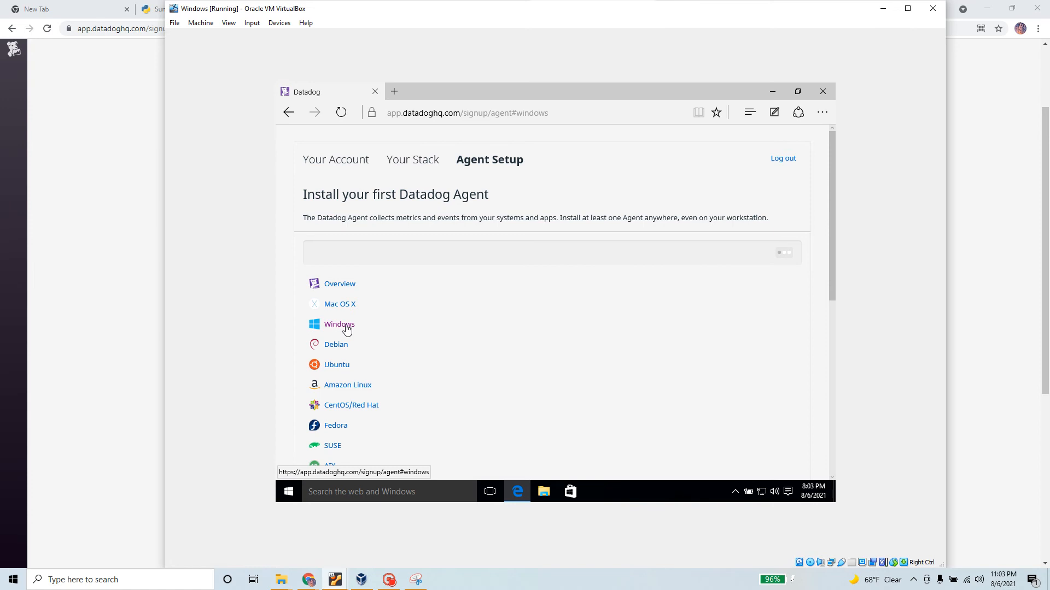
scroll(535, 347, "down", 5)
scroll(535, 347, "down", 2)
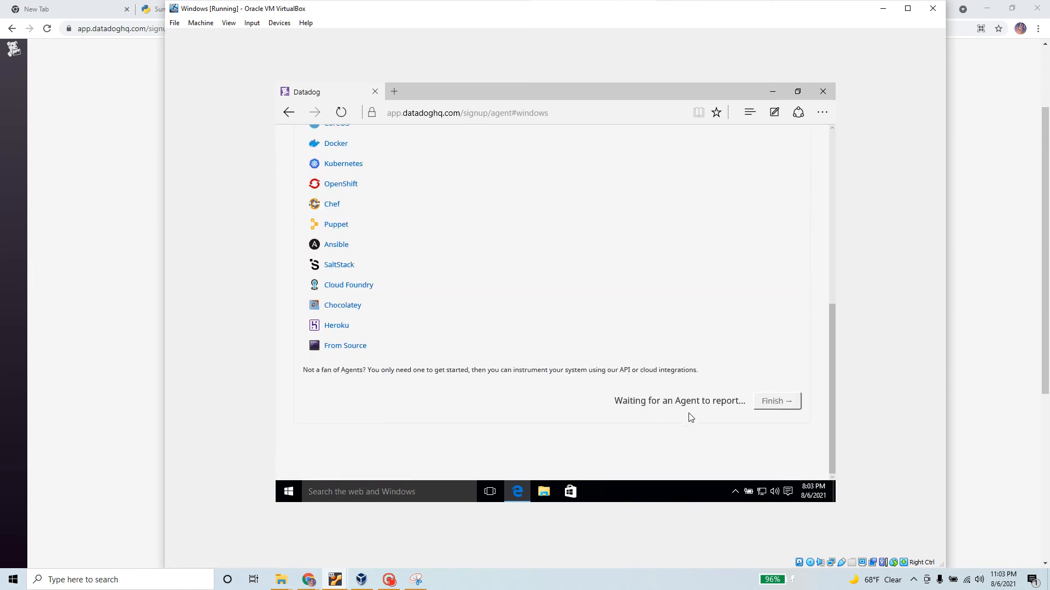
scroll(530, 295, "up", 7)
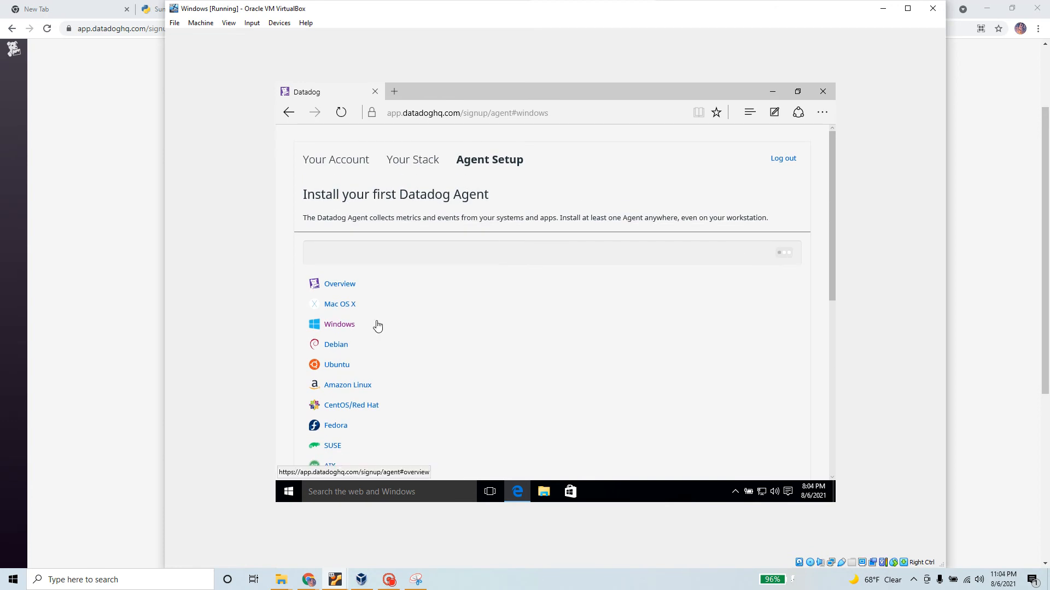
scroll(496, 323, "down", 2)
scroll(496, 321, "up", 1)
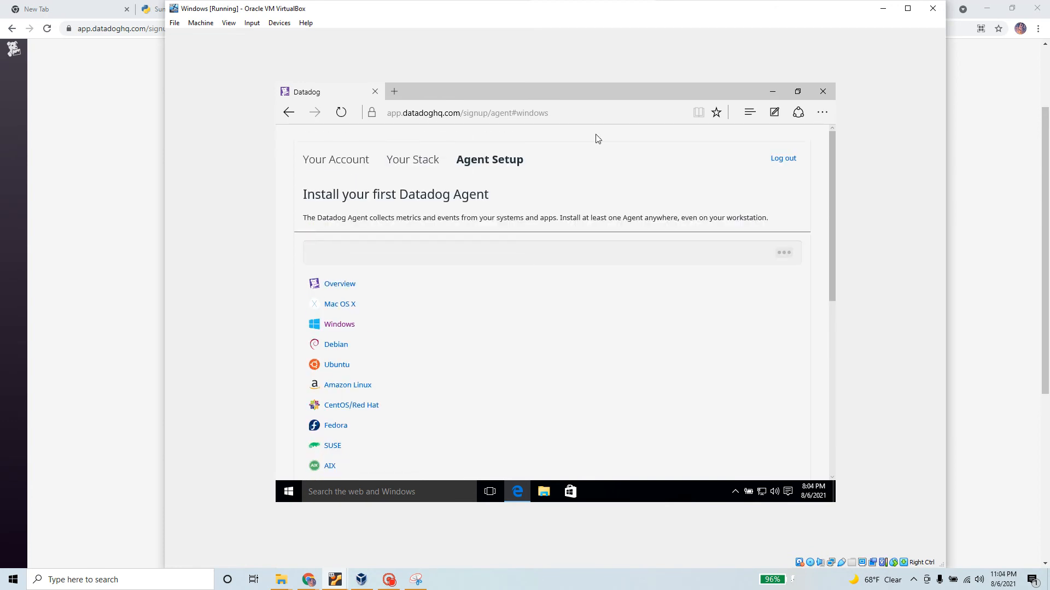
Switch the VM display to Scaled Mode and confirm the switch
left_click(229, 23)
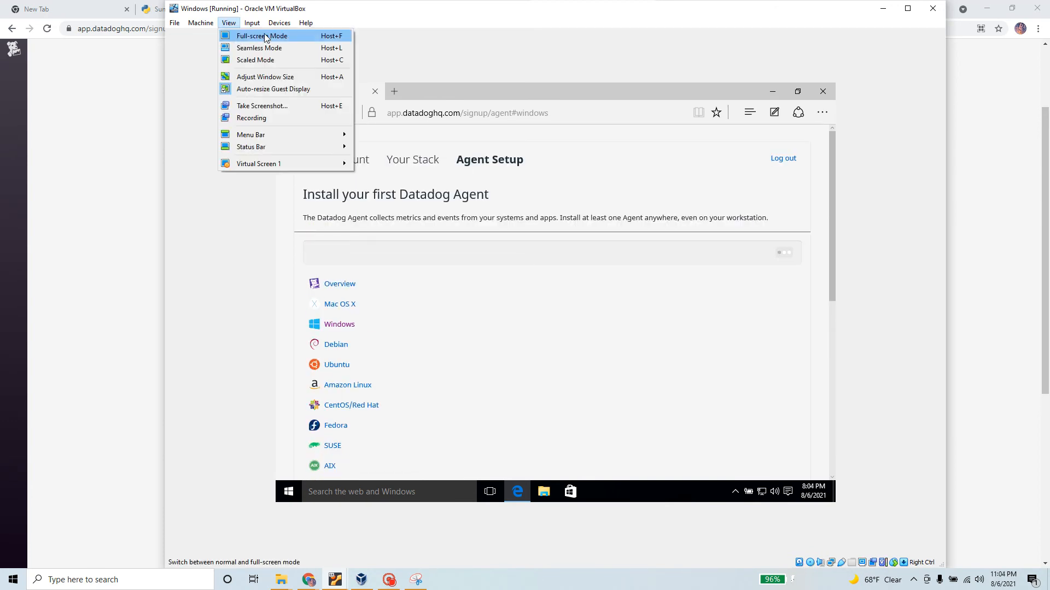
left_click(275, 60)
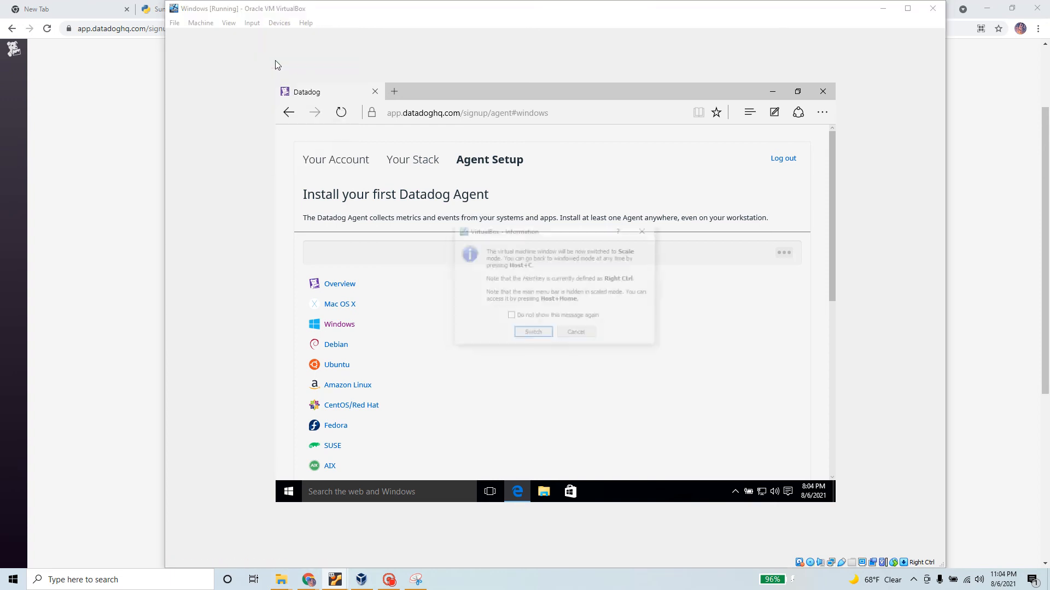
left_click(539, 337)
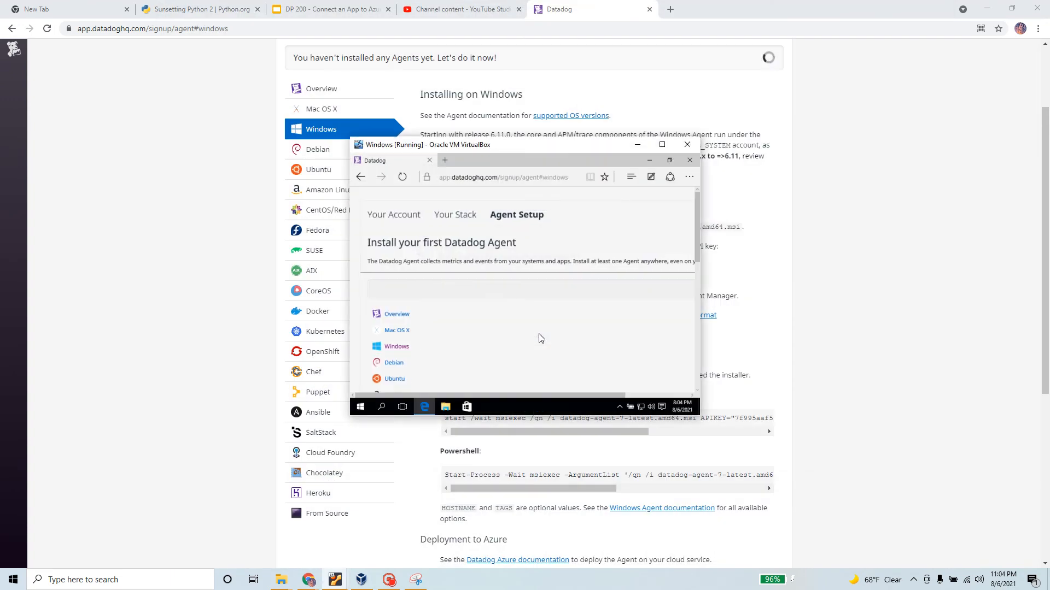
Stretch the scaled VM window to fill most of the screen and select the 'Waiting for an Agent to report' message
left_click_drag(349, 136, 137, 12)
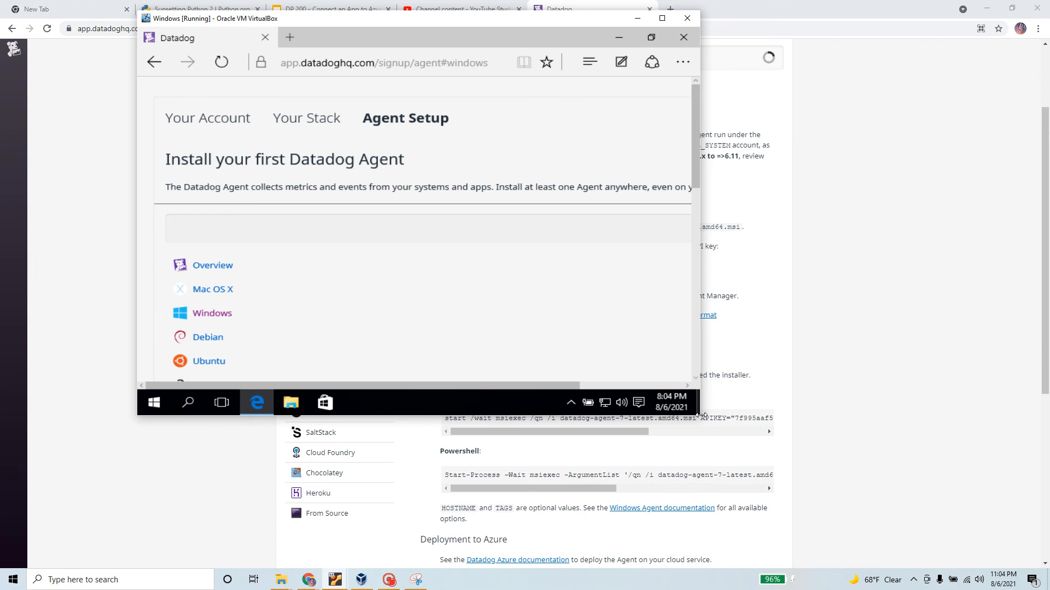
left_click_drag(704, 415, 939, 567)
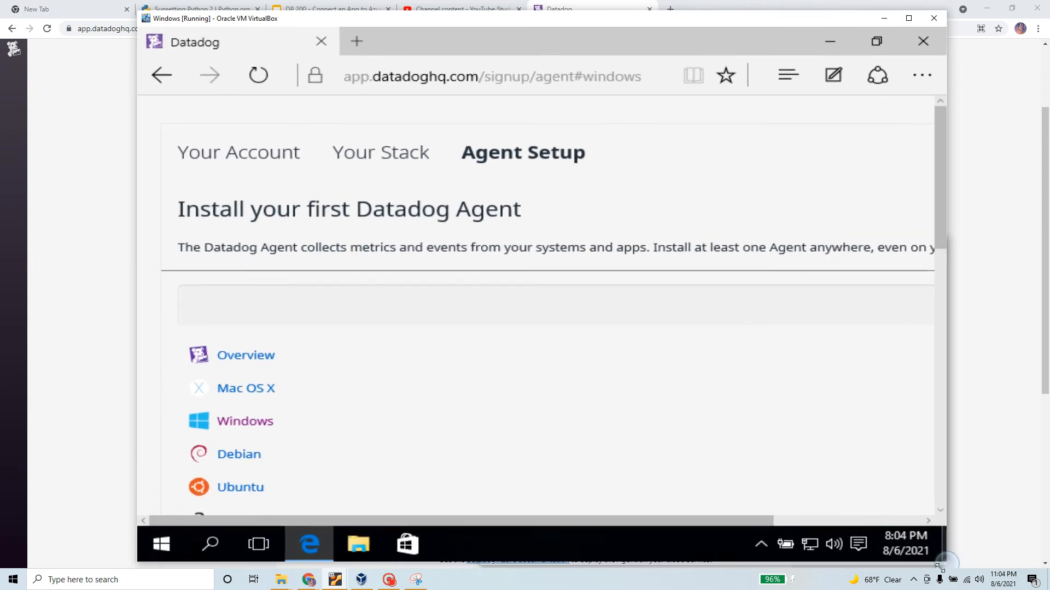
scroll(659, 394, "down", 15)
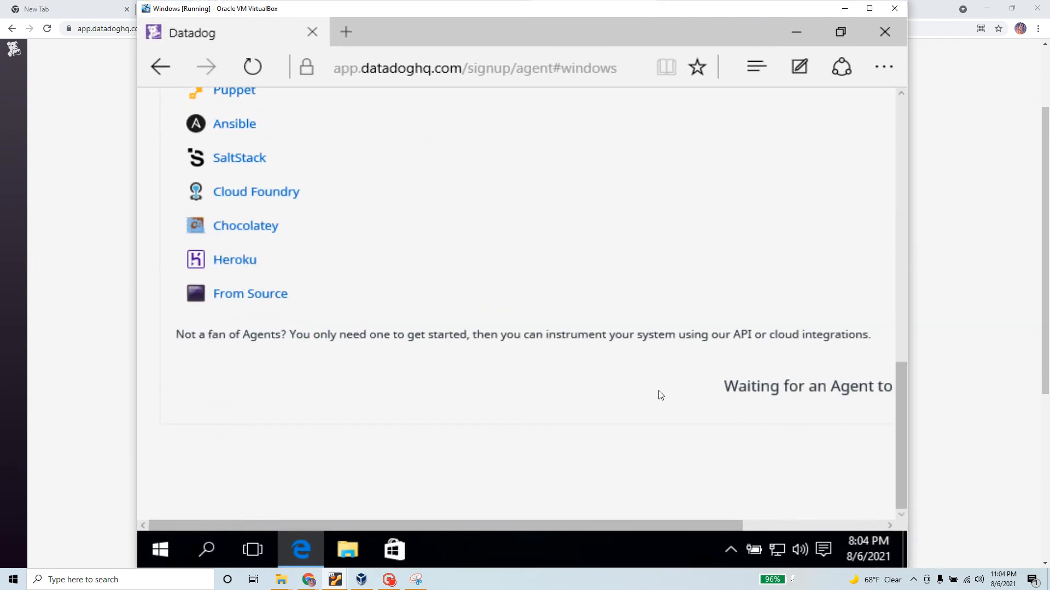
left_click_drag(492, 524, 730, 529)
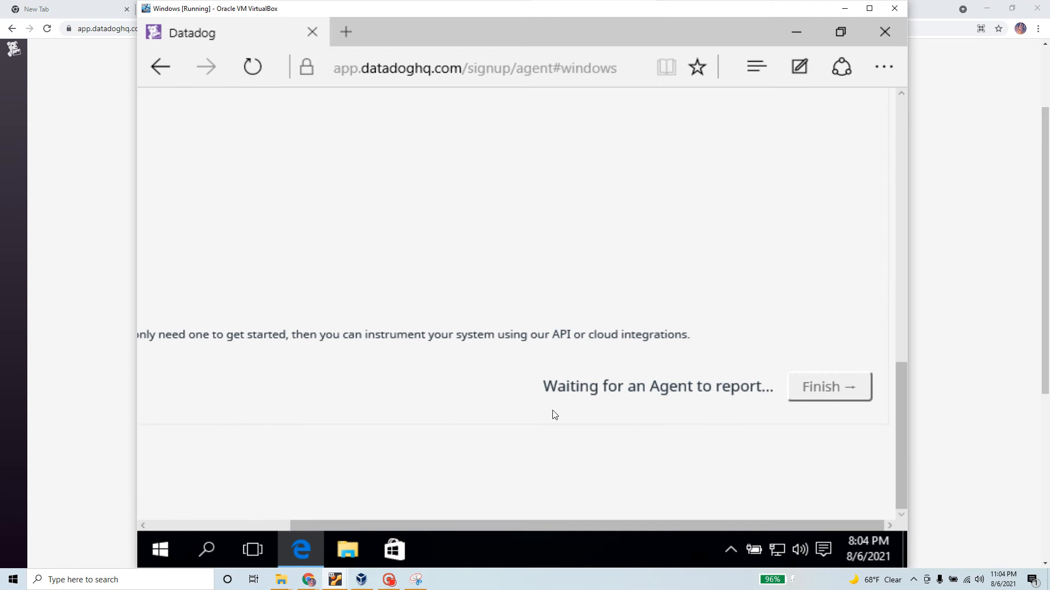
left_click_drag(543, 387, 774, 388)
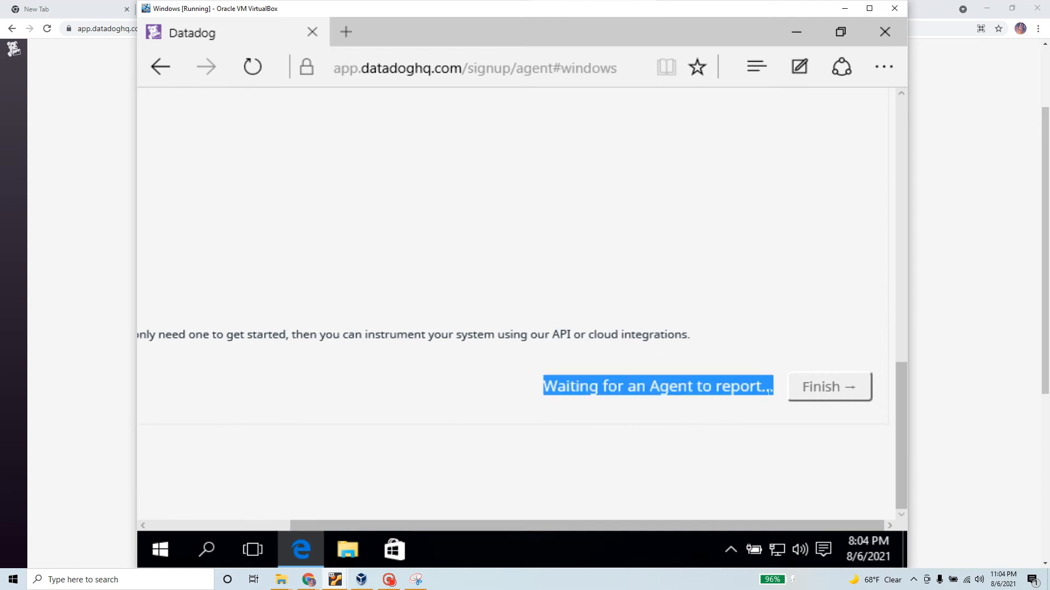
Copy the command-prompt install command from the host's Datadog Windows install page
left_click(940, 333)
scroll(497, 373, "down", 1)
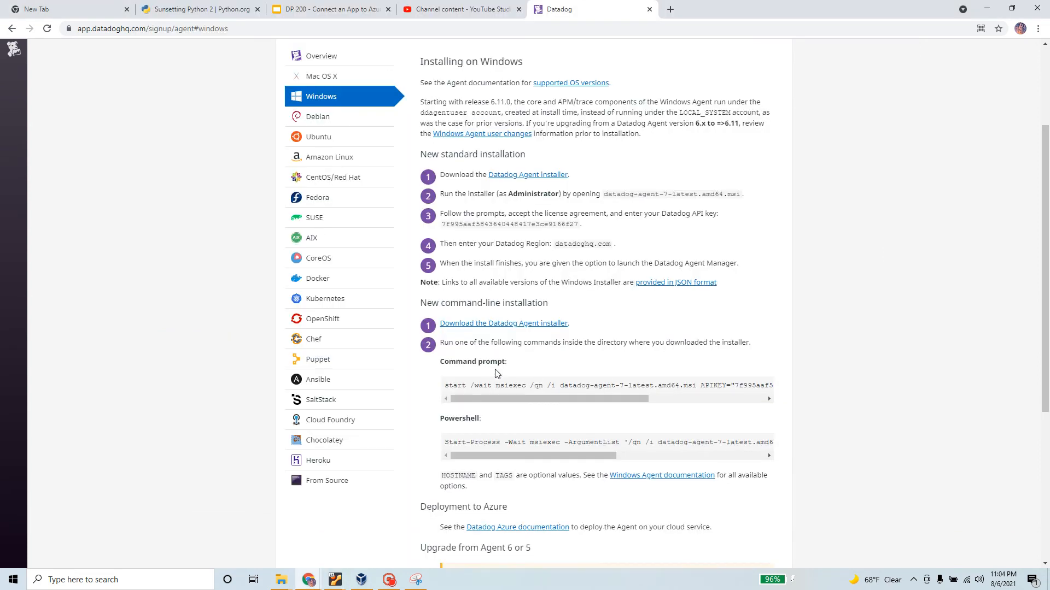
scroll(497, 373, "down", 1)
left_click_drag(438, 286, 507, 285)
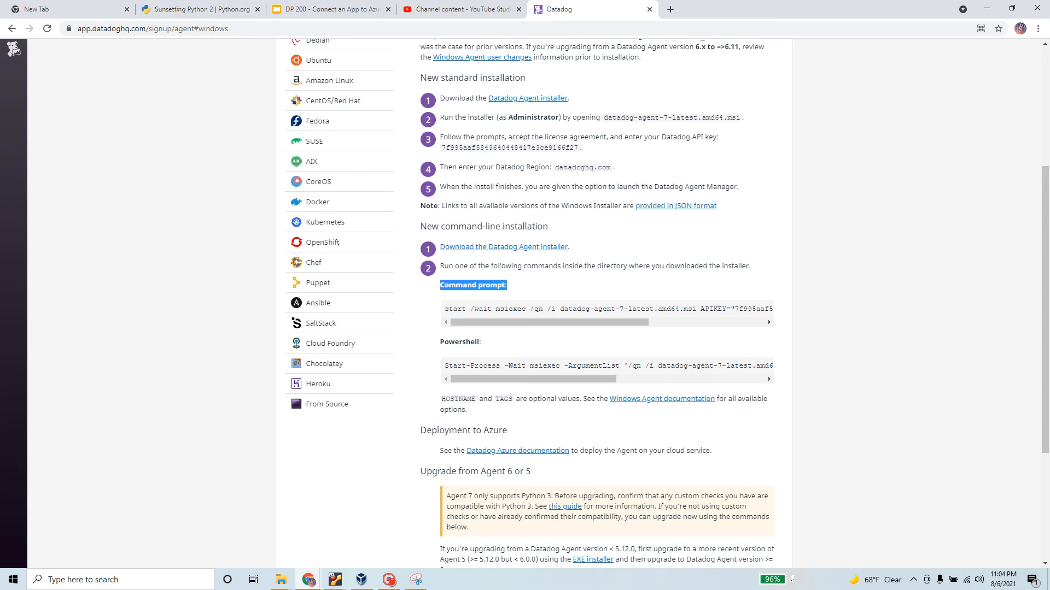
scroll(531, 200, "up", 2)
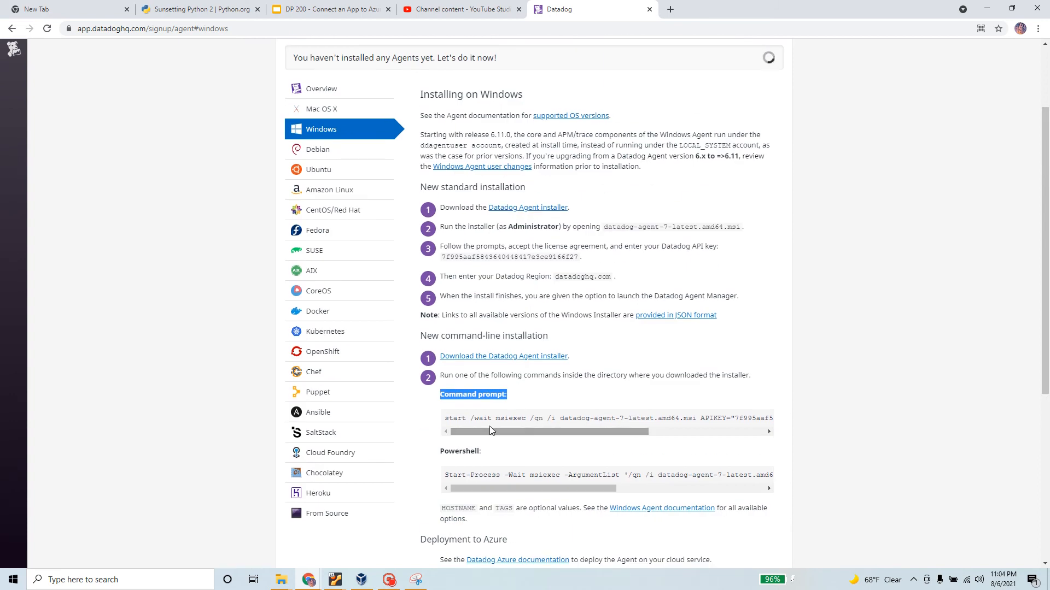
triple_click(492, 421)
right_click(493, 422)
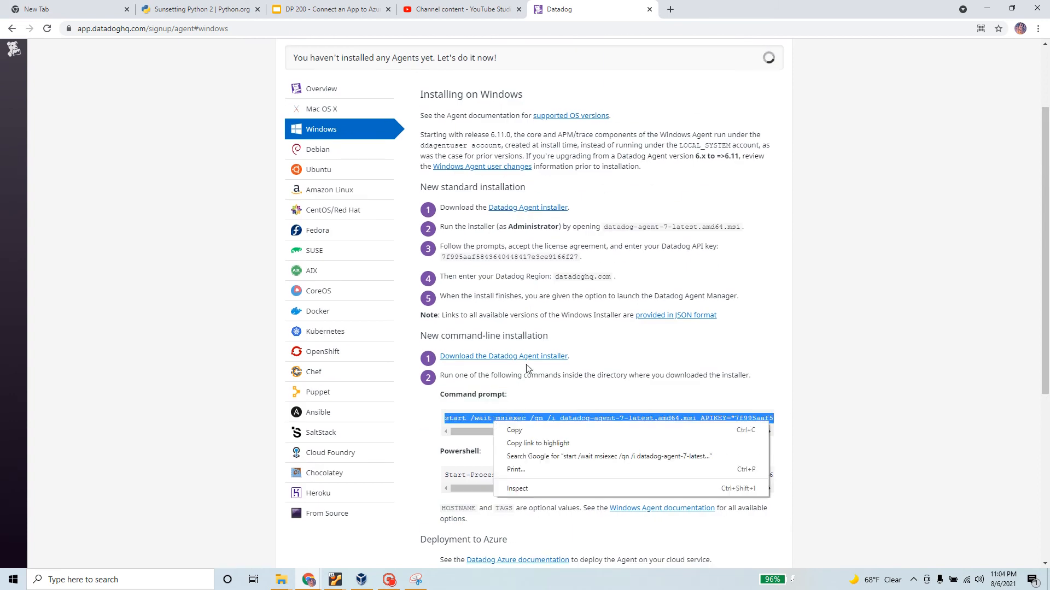
left_click(547, 433)
Back in the VM, search for 'cmd'
key("alt+Tab")
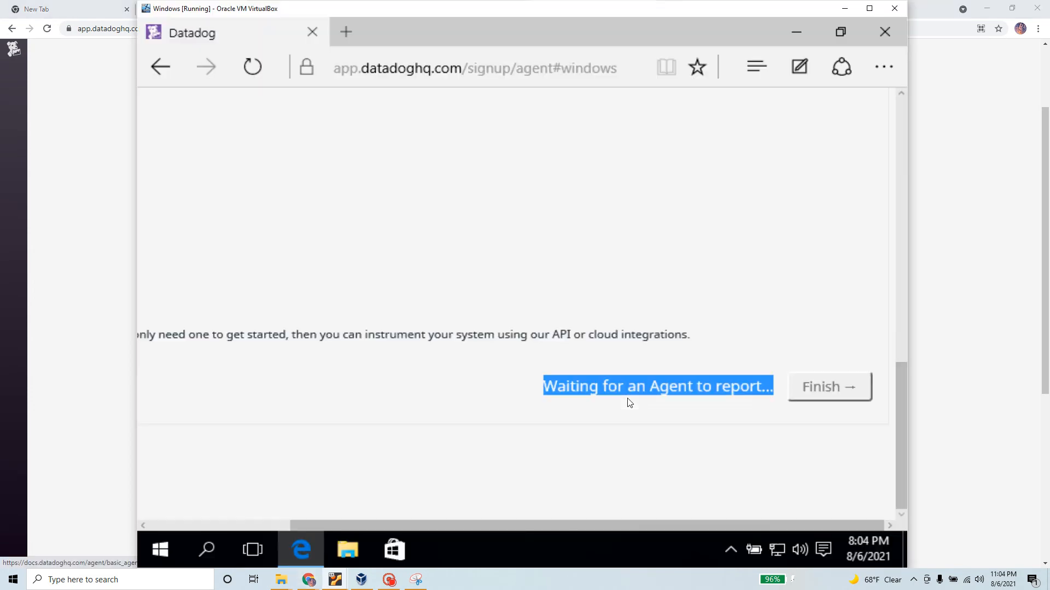
left_click(207, 550)
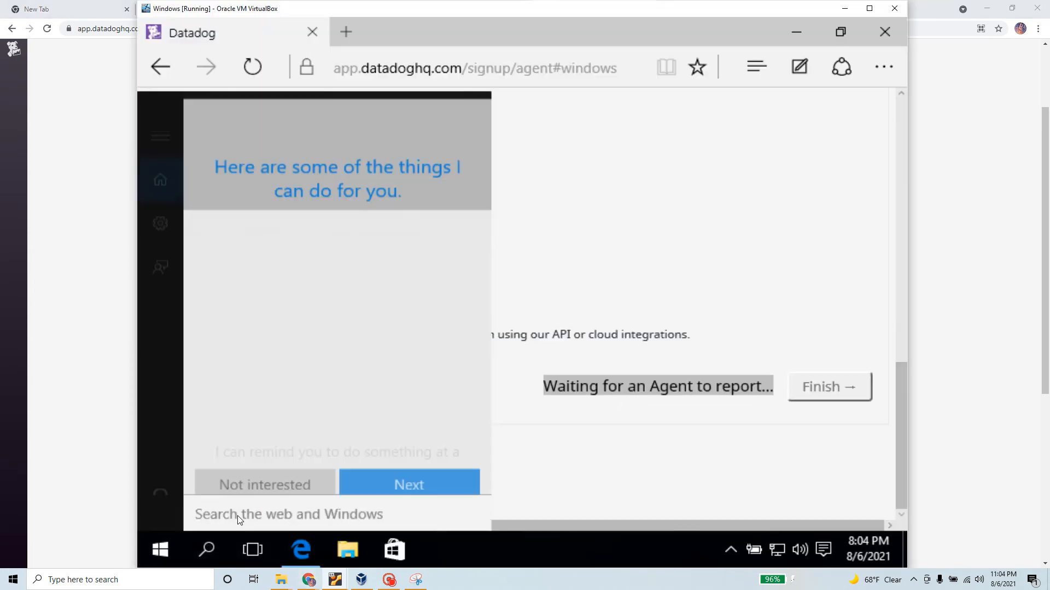
type("c")
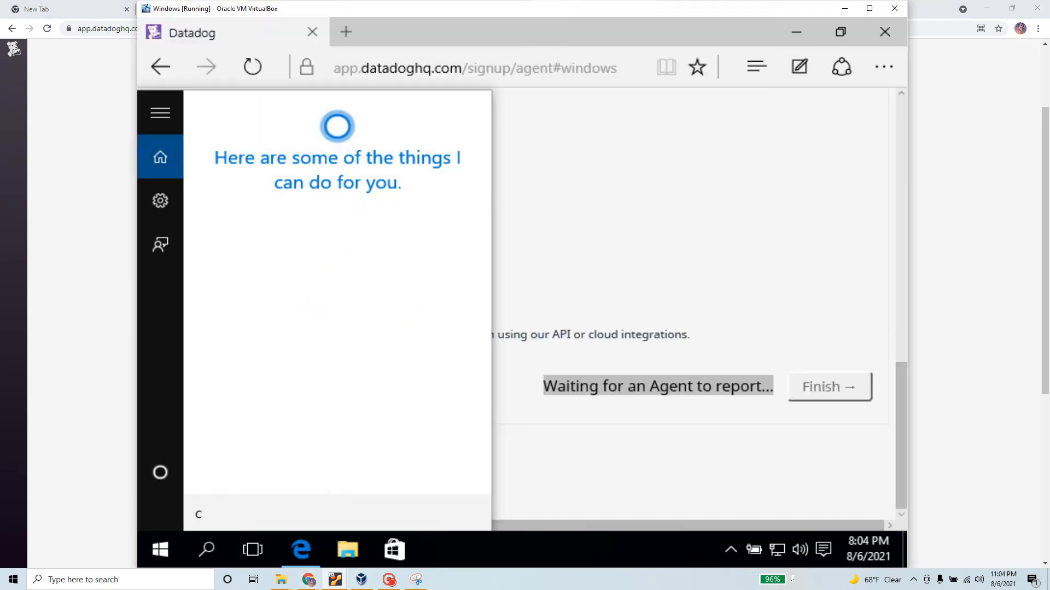
type("md")
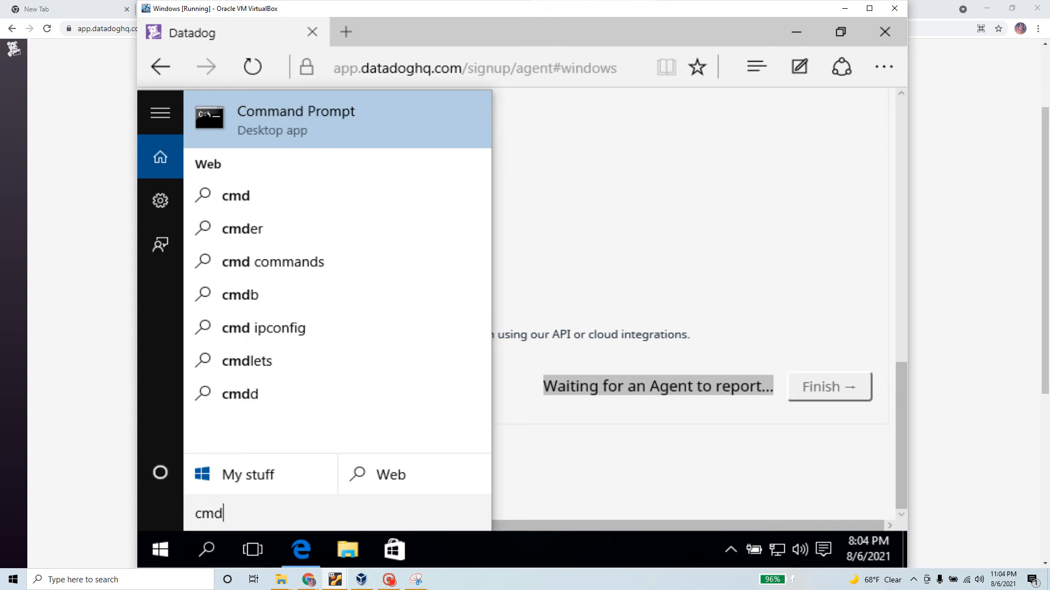
Open Command Prompt, paste and run the Datadog agent msiexec install command, then rerun it
key("Return")
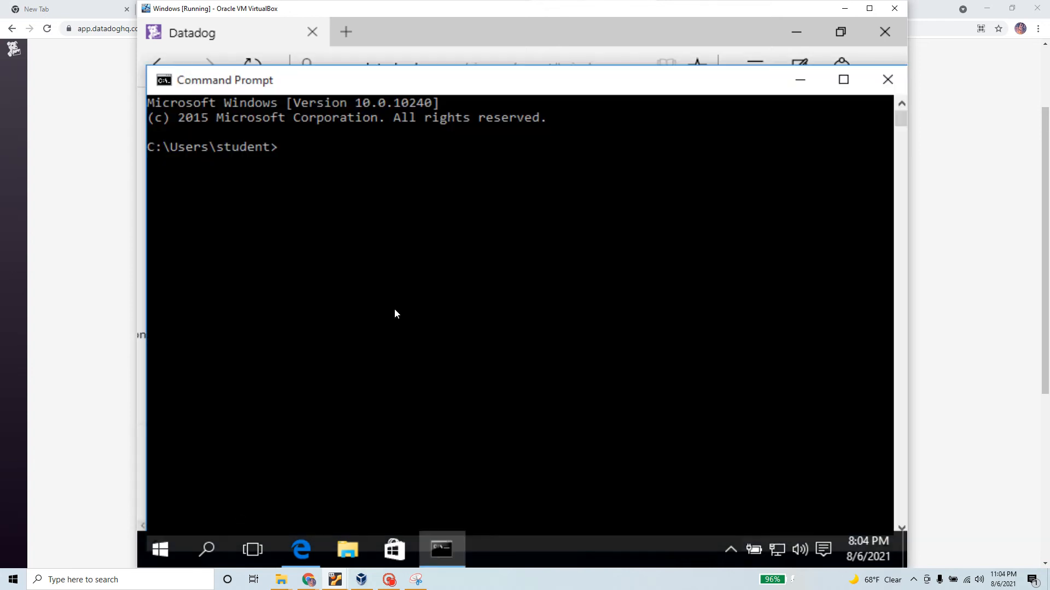
key("ctrl+v")
key("Return")
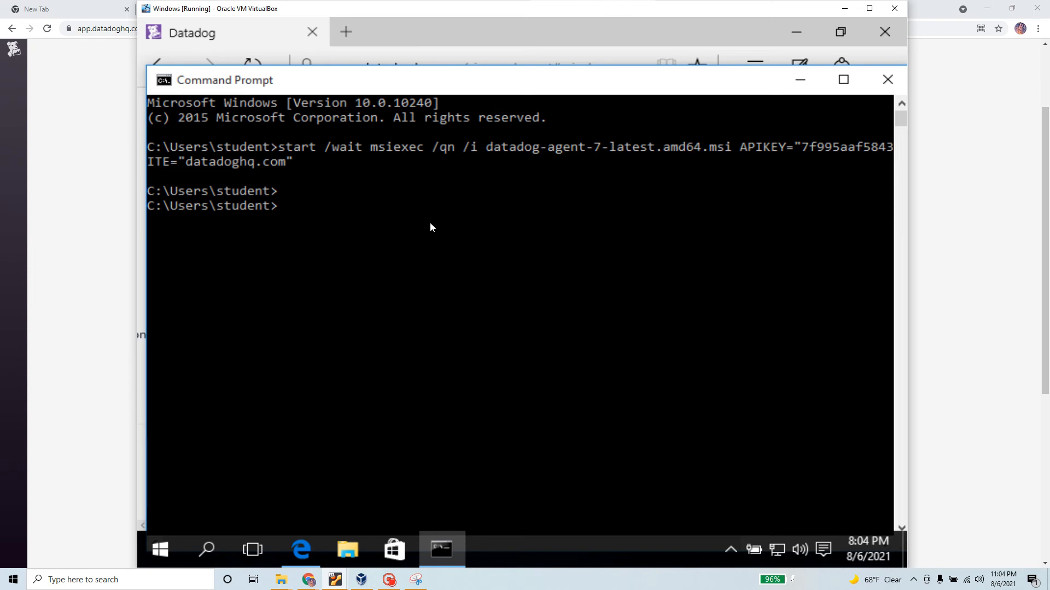
key("Up")
key("Return")
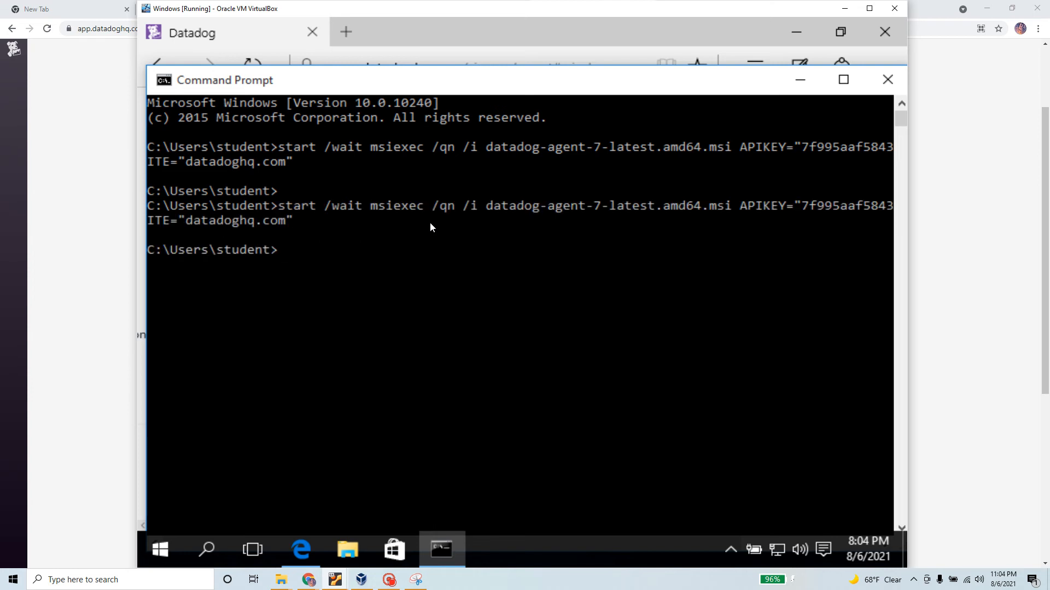
Copy the PowerShell install command from the host's Datadog page and open the VM's Start search
key("alt+Tab")
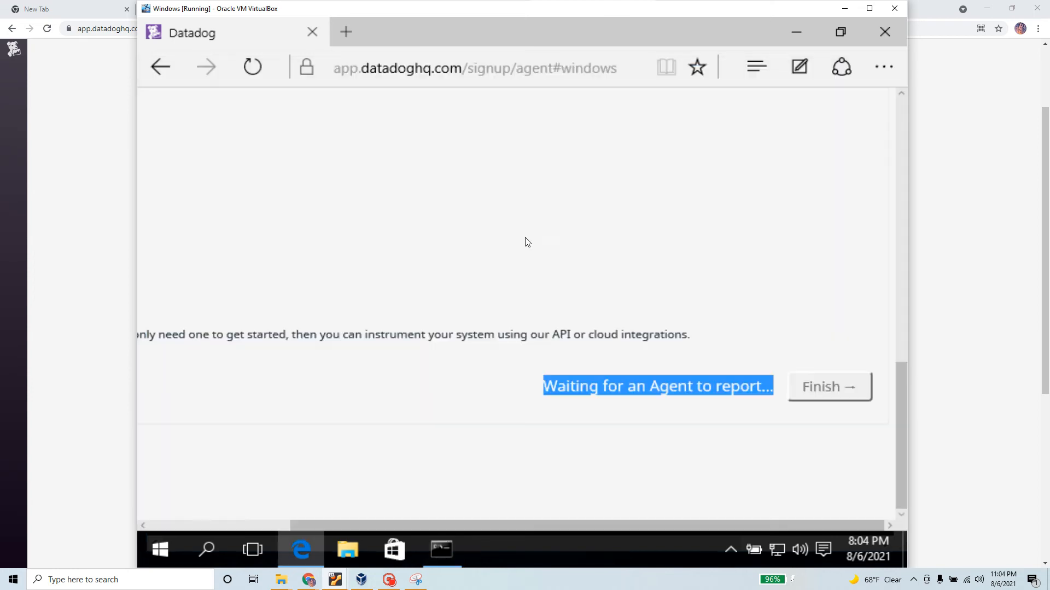
left_click(89, 226)
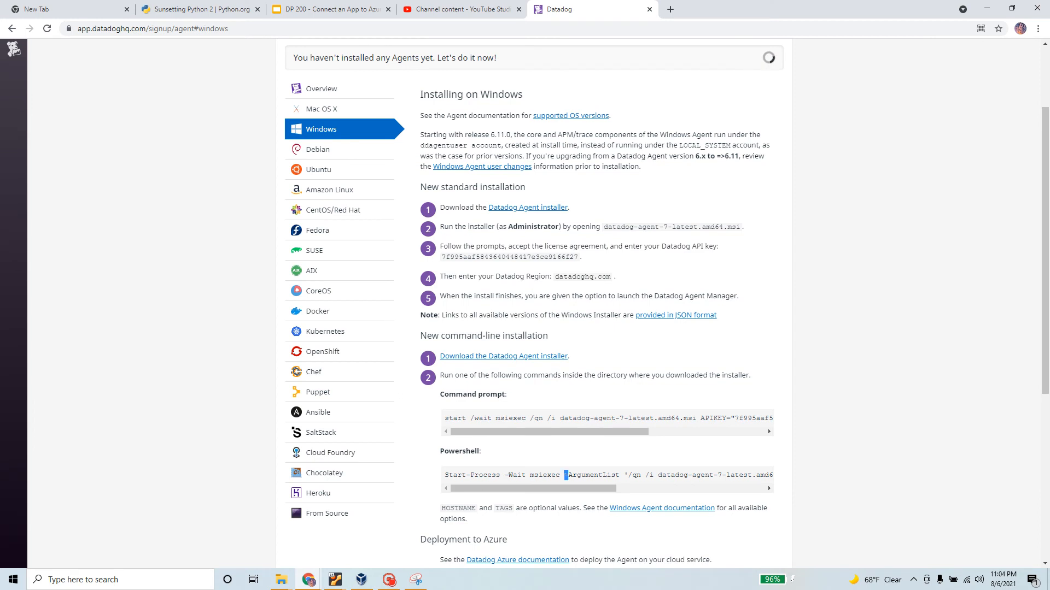
triple_click(566, 474)
right_click(566, 475)
left_click(601, 487)
key("alt+Tab")
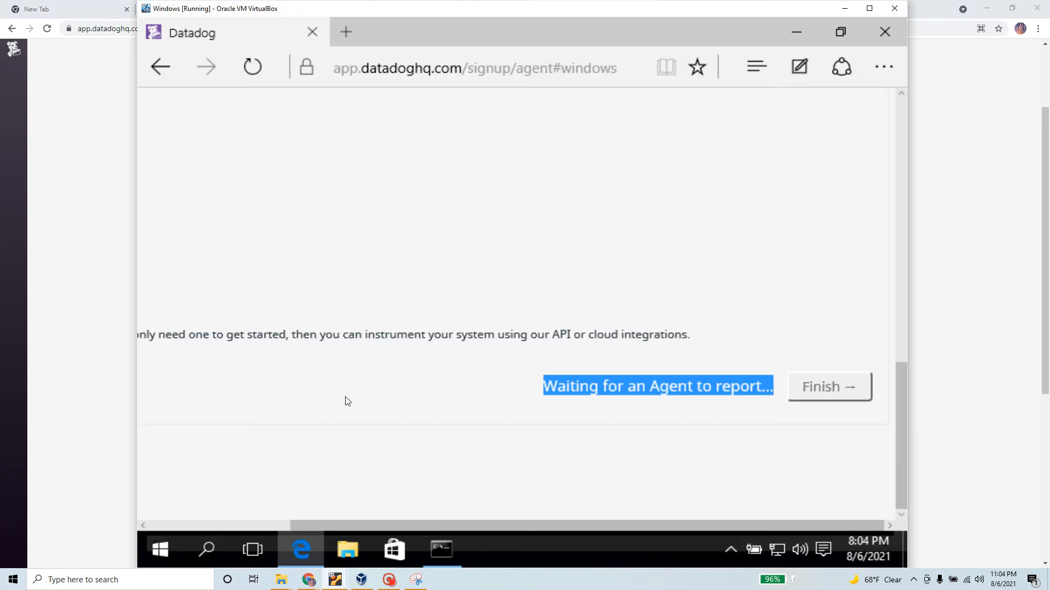
left_click(160, 549)
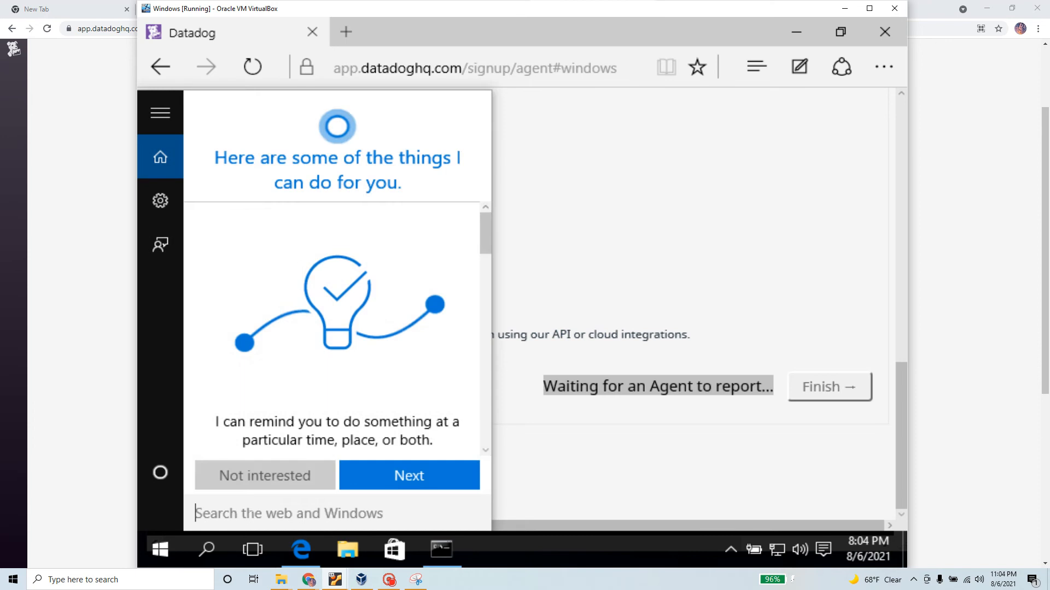
Launch Windows PowerShell as administrator and run the pasted Start-Process msiexec Datadog agent install command
type("power")
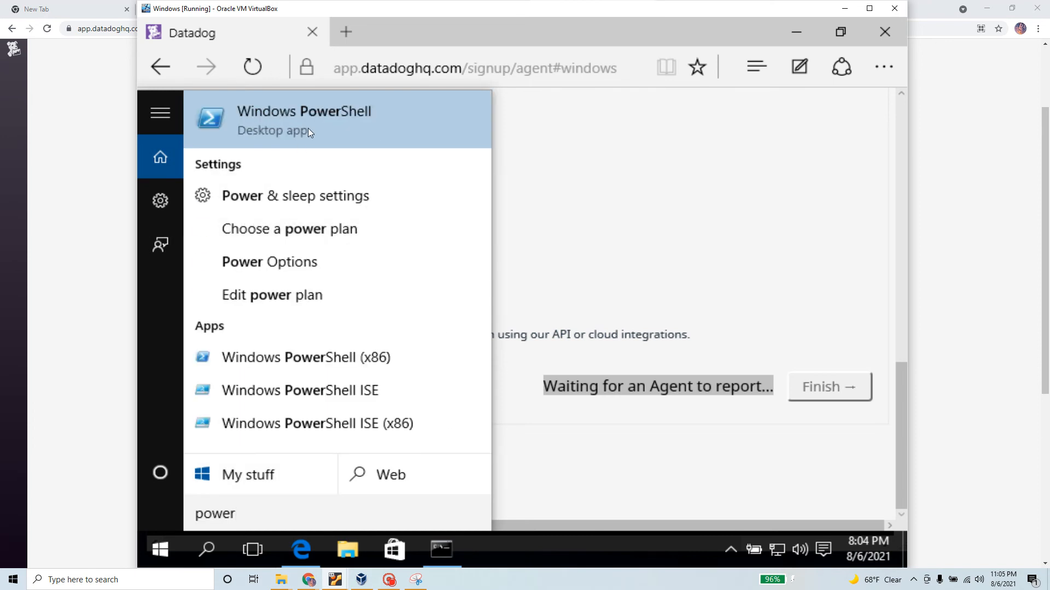
right_click(307, 127)
left_click(380, 158)
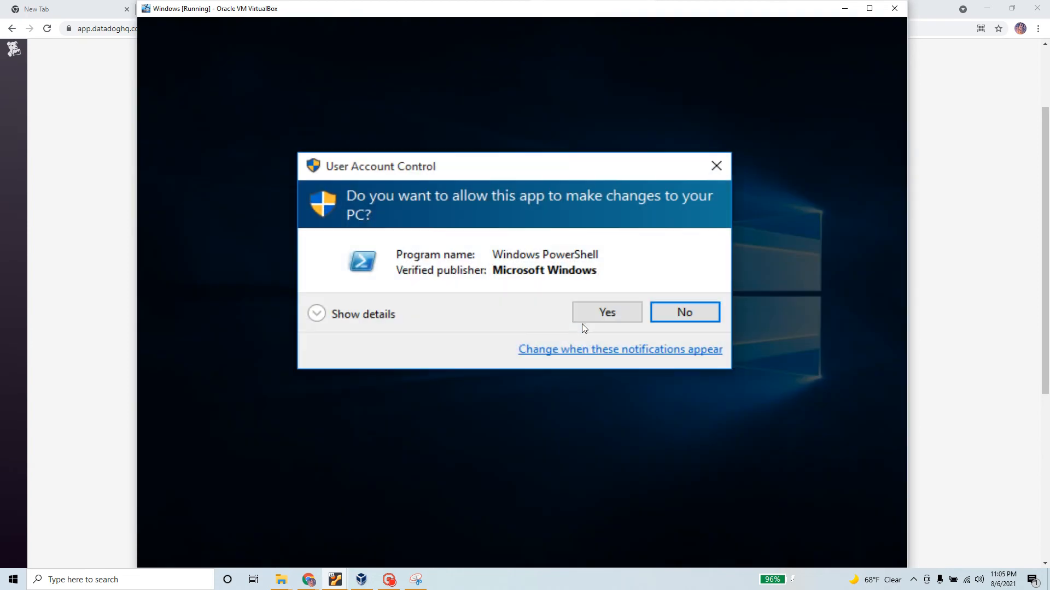
left_click(603, 316)
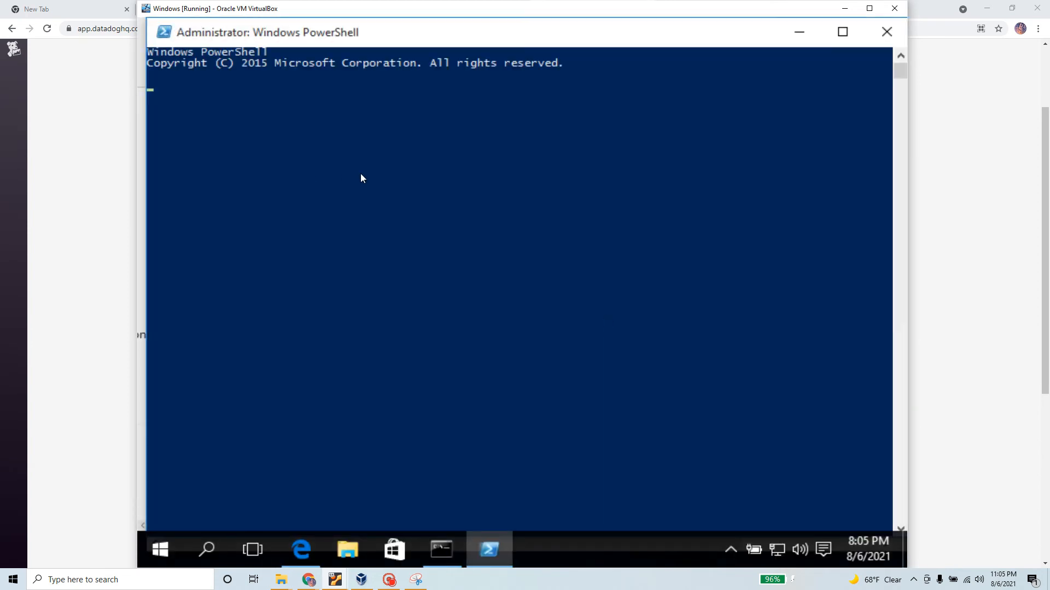
right_click(326, 96)
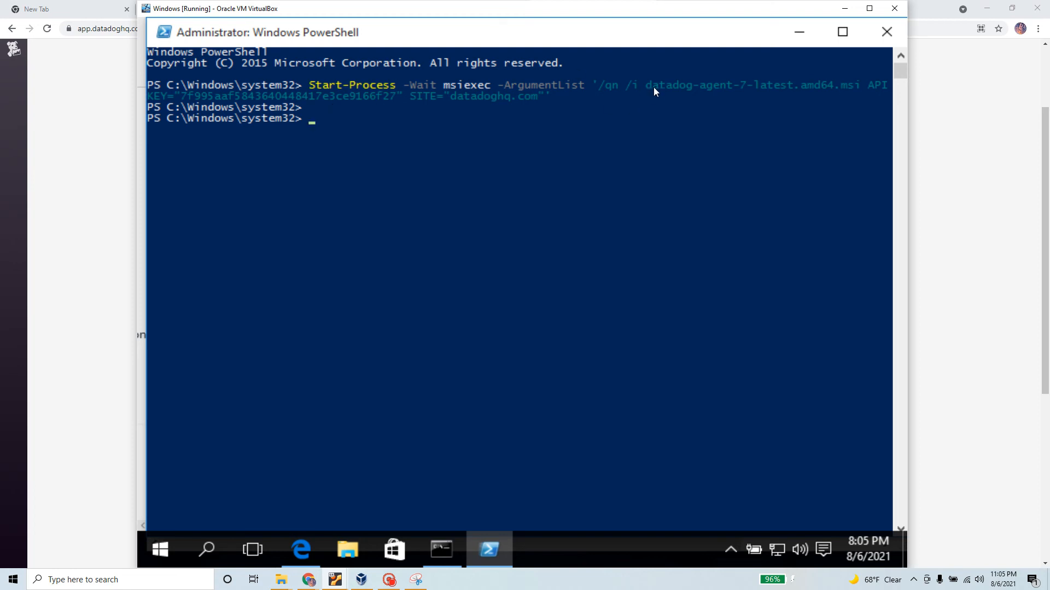
left_click_drag(644, 84, 797, 84)
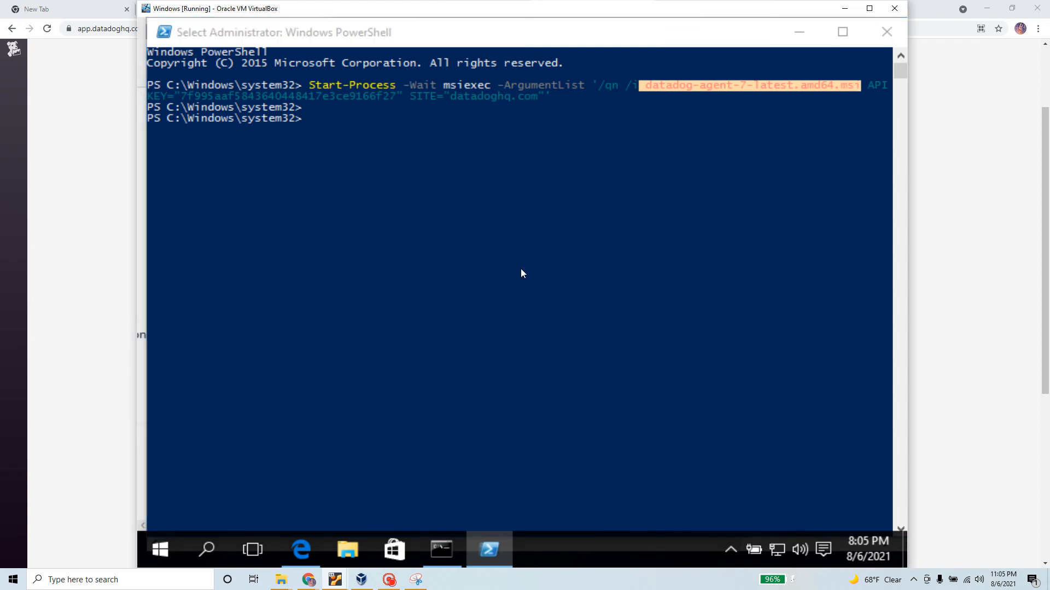
Copy the Datadog Agent installer download link from the host's Datadog install page
key("alt+Tab")
key("alt+Tab")
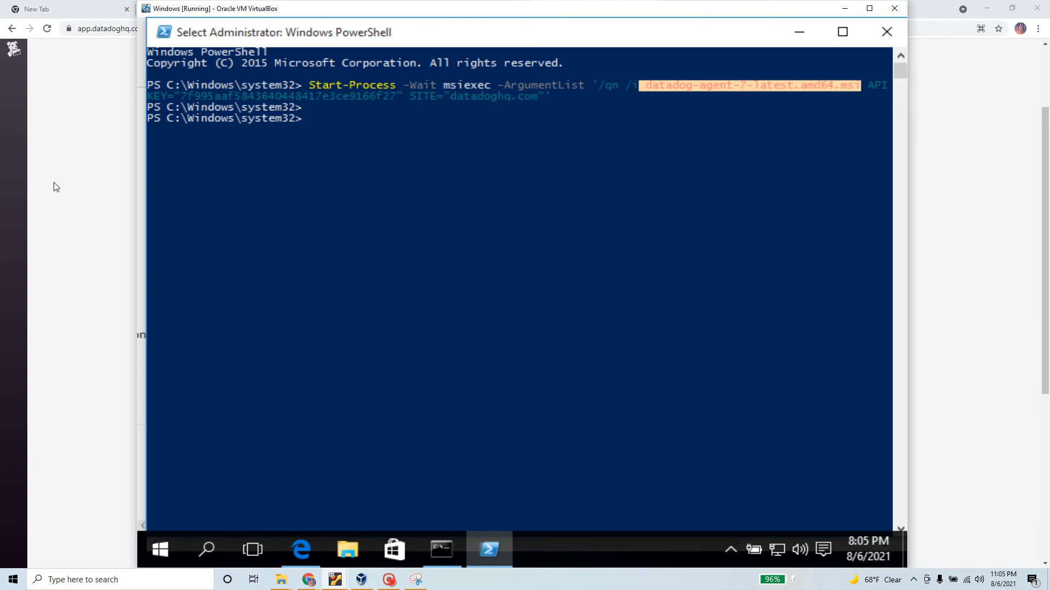
left_click(64, 175)
scroll(408, 281, "up", 1)
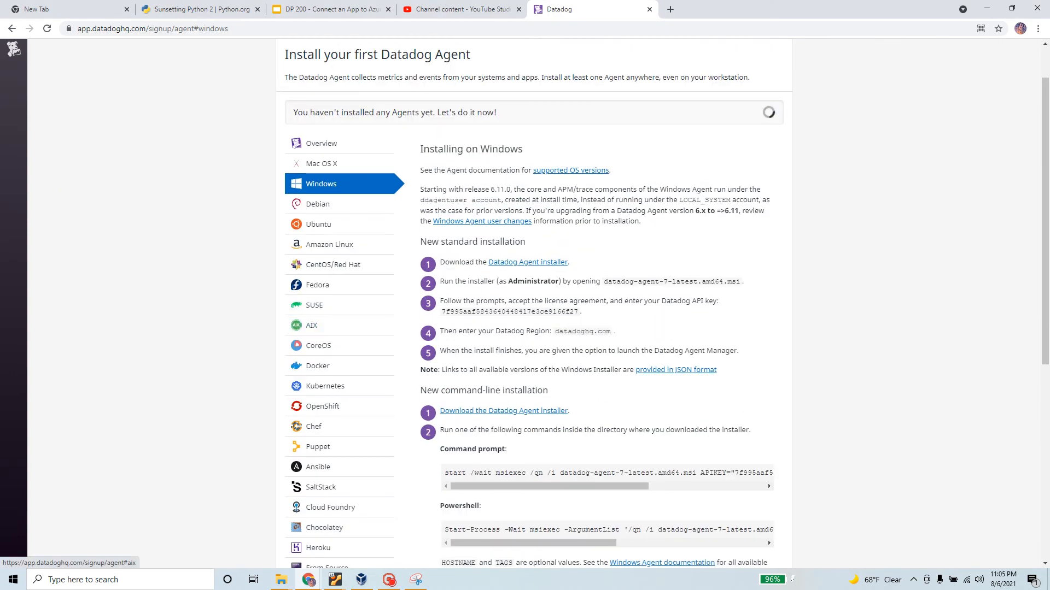
right_click(546, 264)
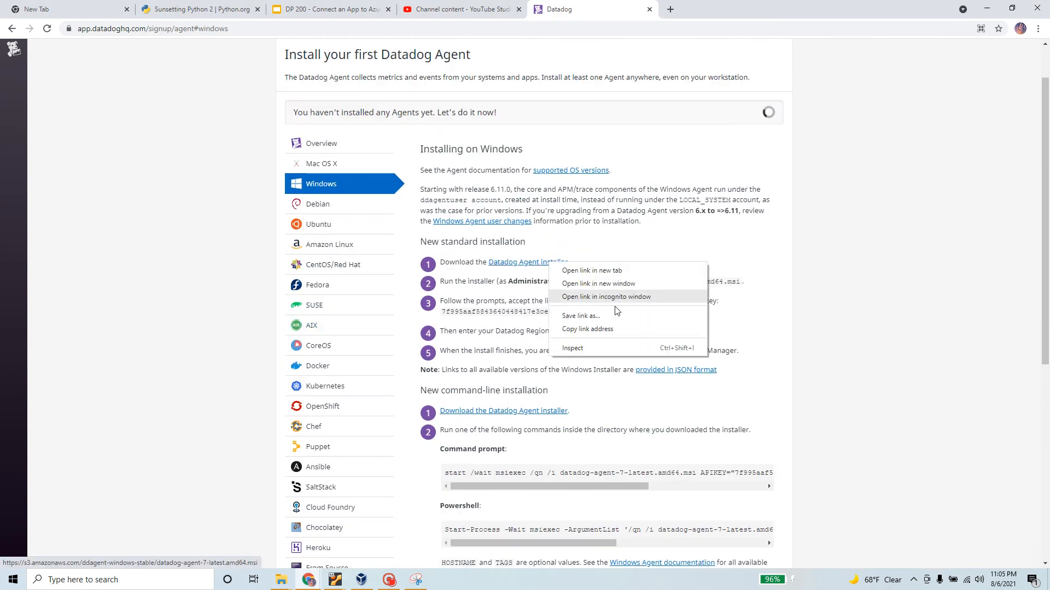
left_click(611, 329)
key("alt+Tab")
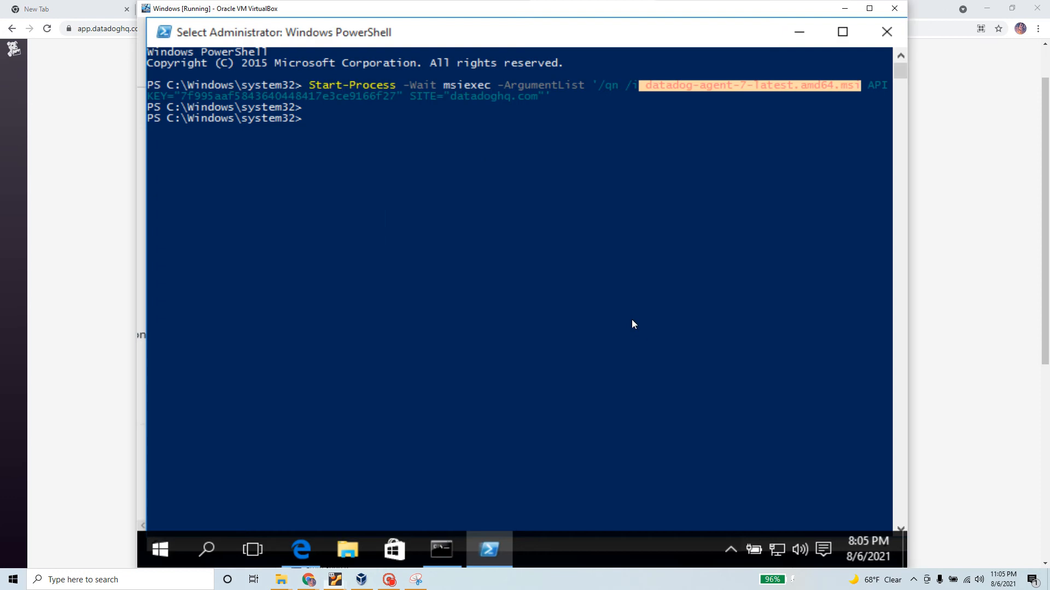
left_click(293, 555)
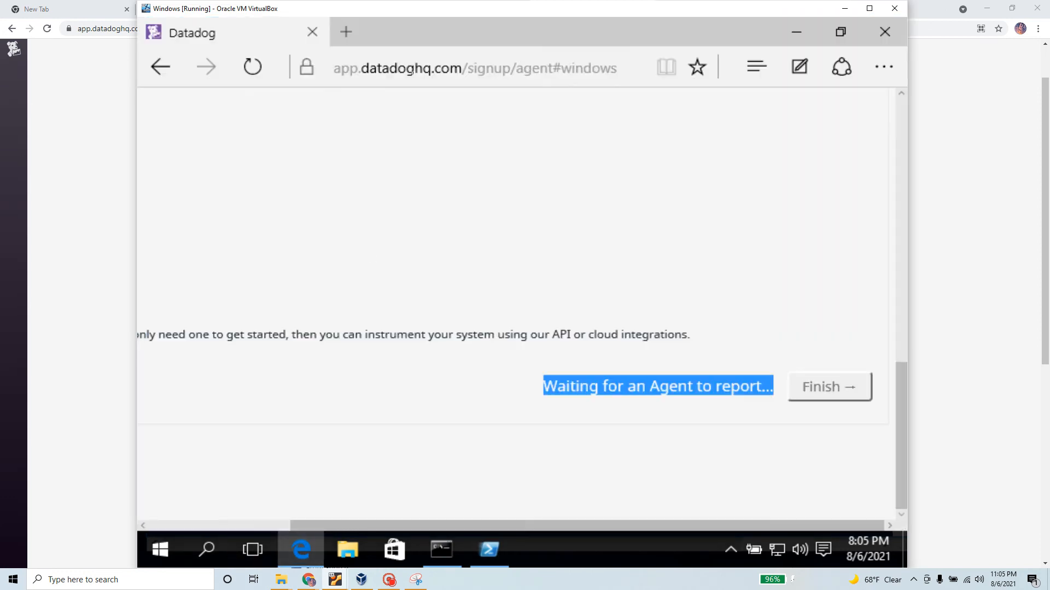
Download datadog-agent-7-latest.amd64.msi in a new Edge tab using the copied installer link
left_click(439, 67)
left_click(345, 31)
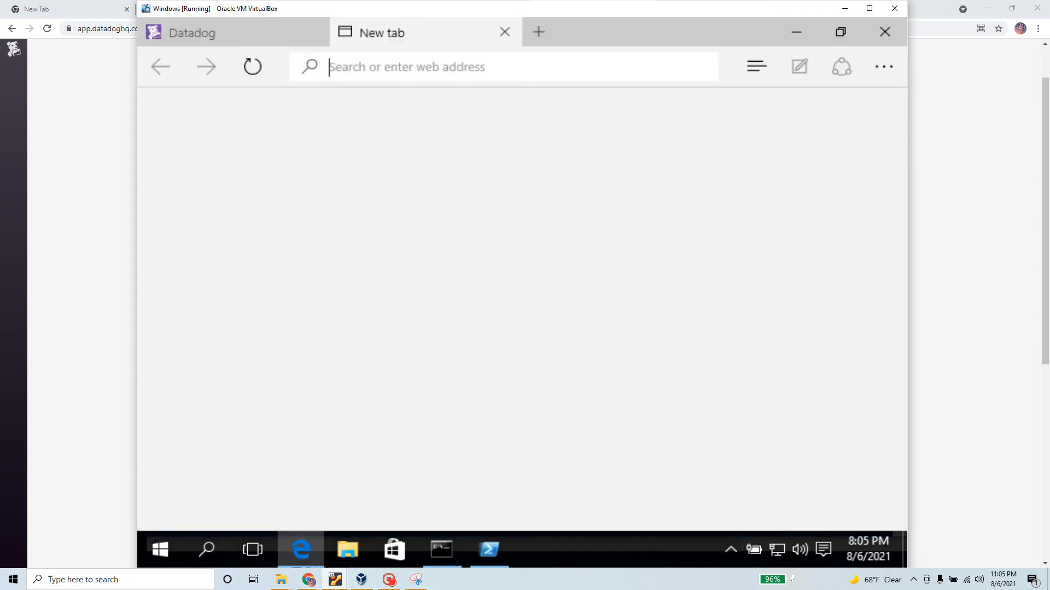
key("ctrl+v")
key("Return")
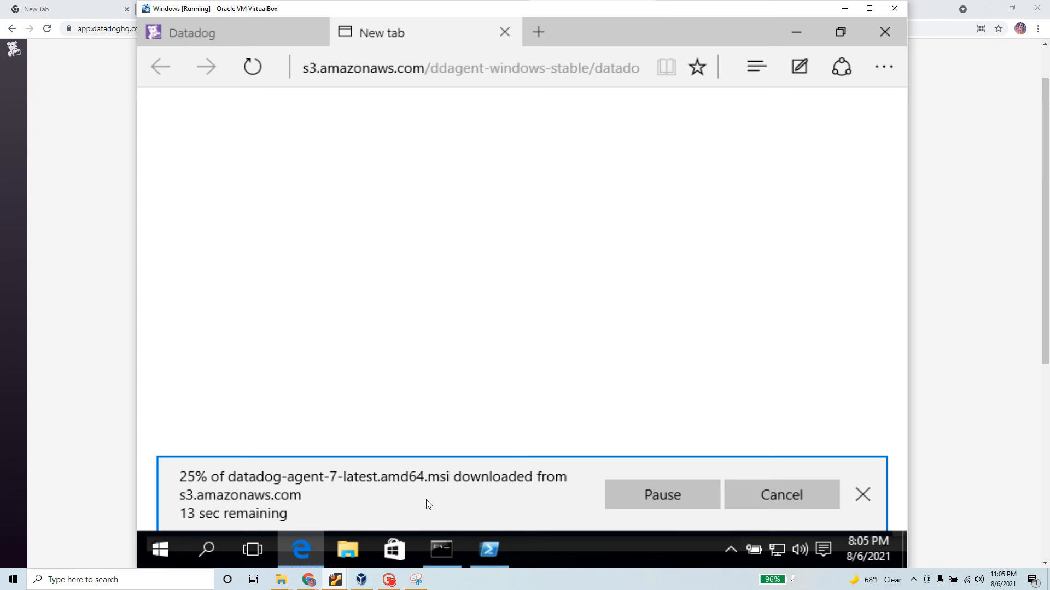
Copy the Datadog API key from step 3 of the install instructions
key("alt+Tab")
key("alt+Tab")
left_click(101, 266)
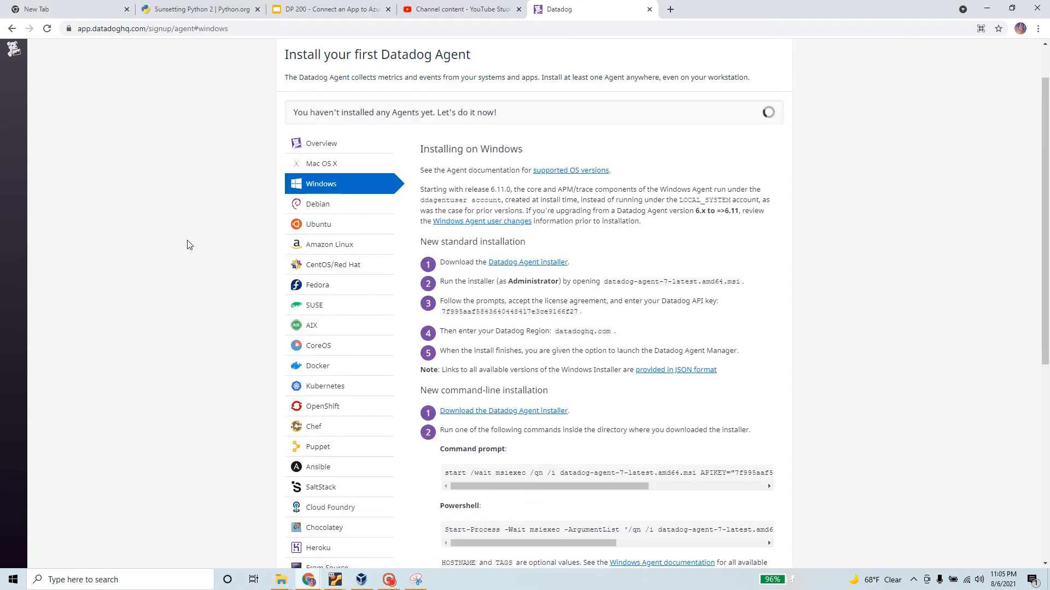
left_click_drag(571, 263, 741, 282)
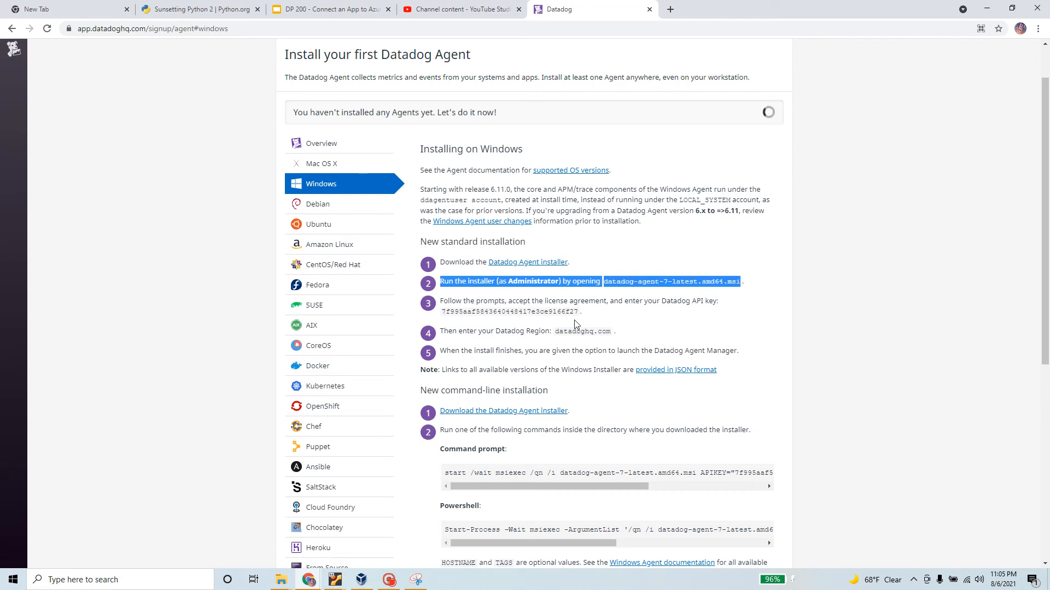
left_click_drag(440, 302, 725, 306)
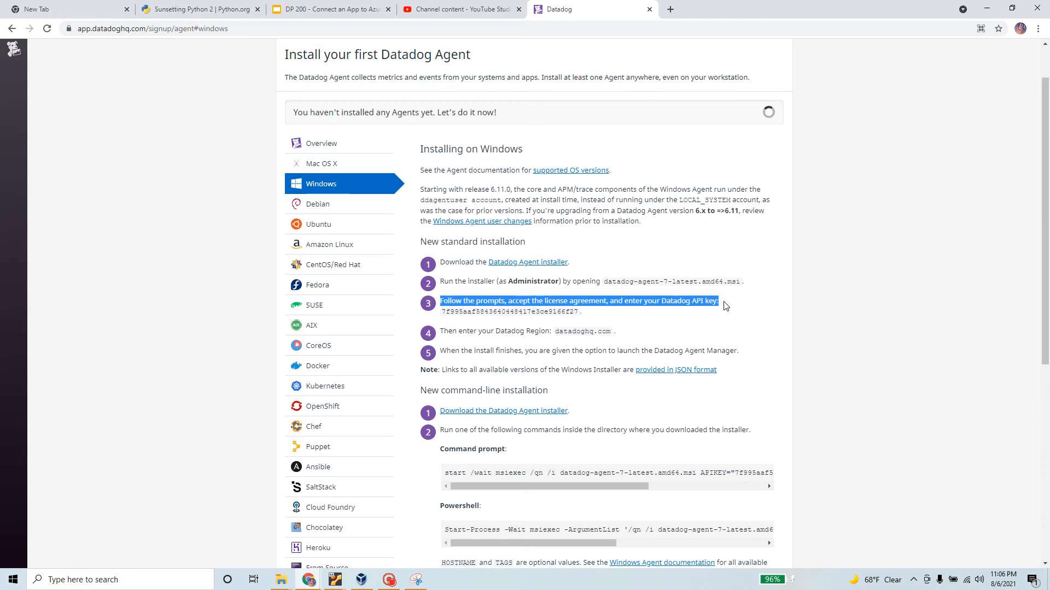
double_click(550, 311)
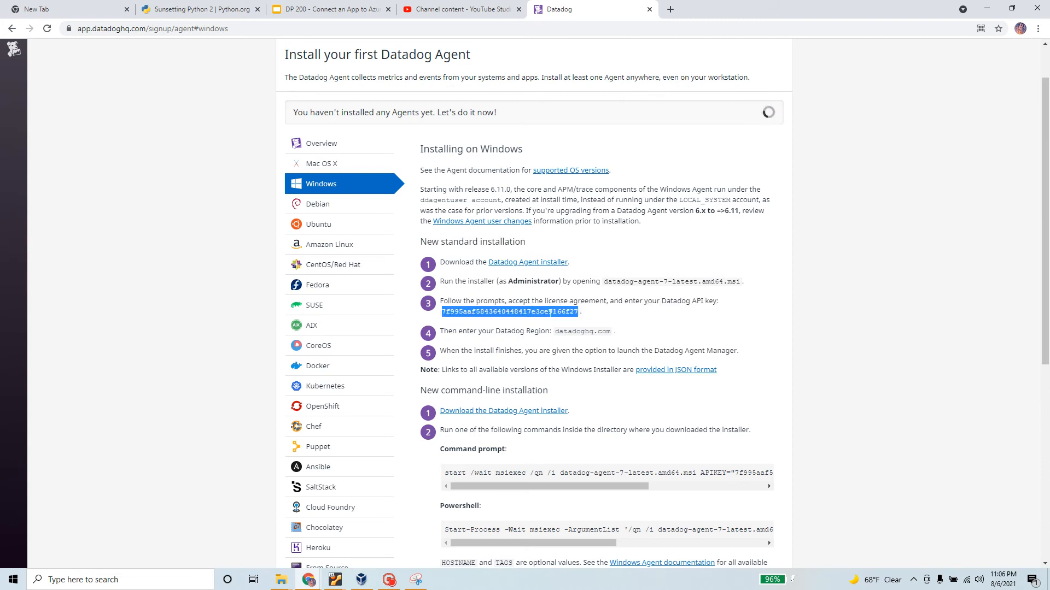
right_click(549, 313)
left_click(590, 323)
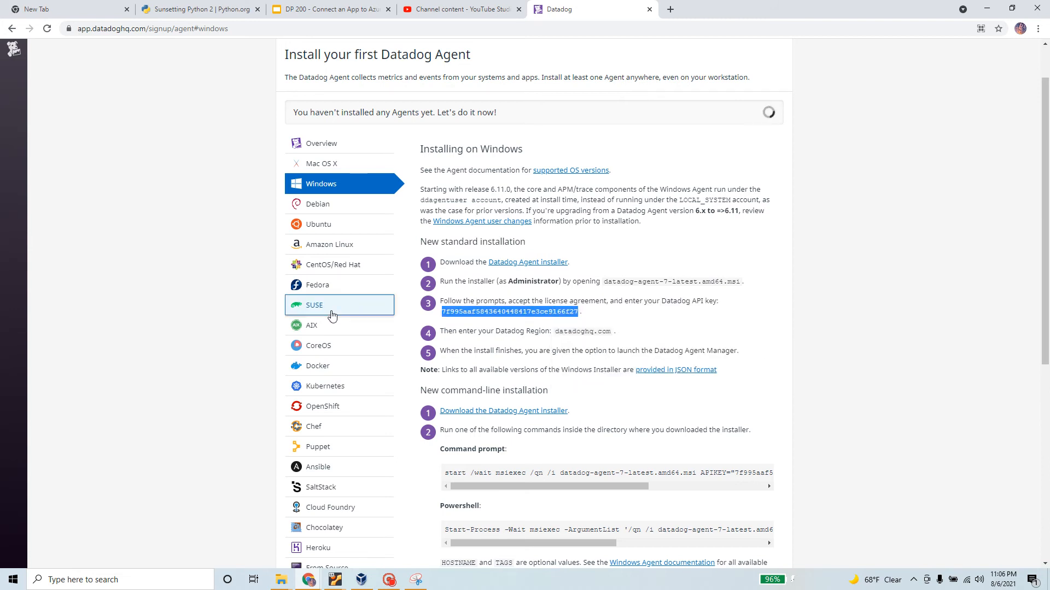
key("alt+Tab")
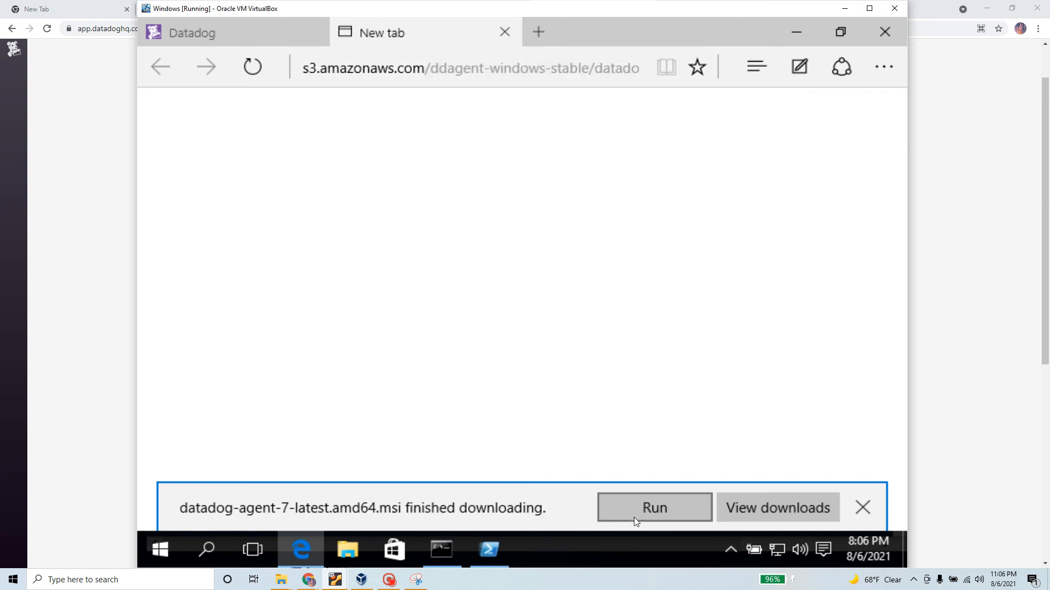
Run the downloaded Datadog Agent installer and accept the license agreement terms
left_click(663, 509)
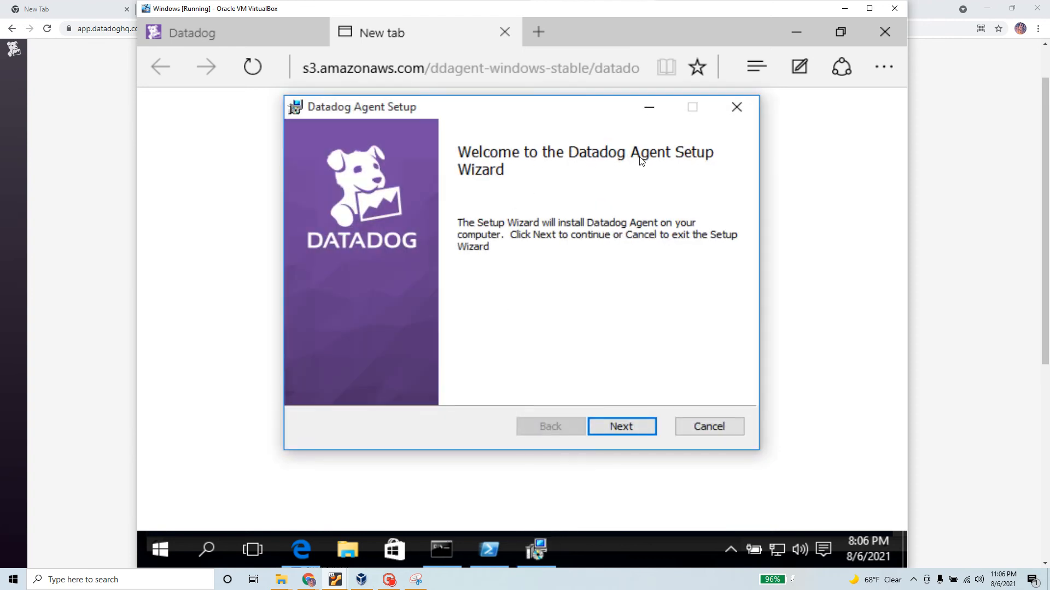
left_click(635, 432)
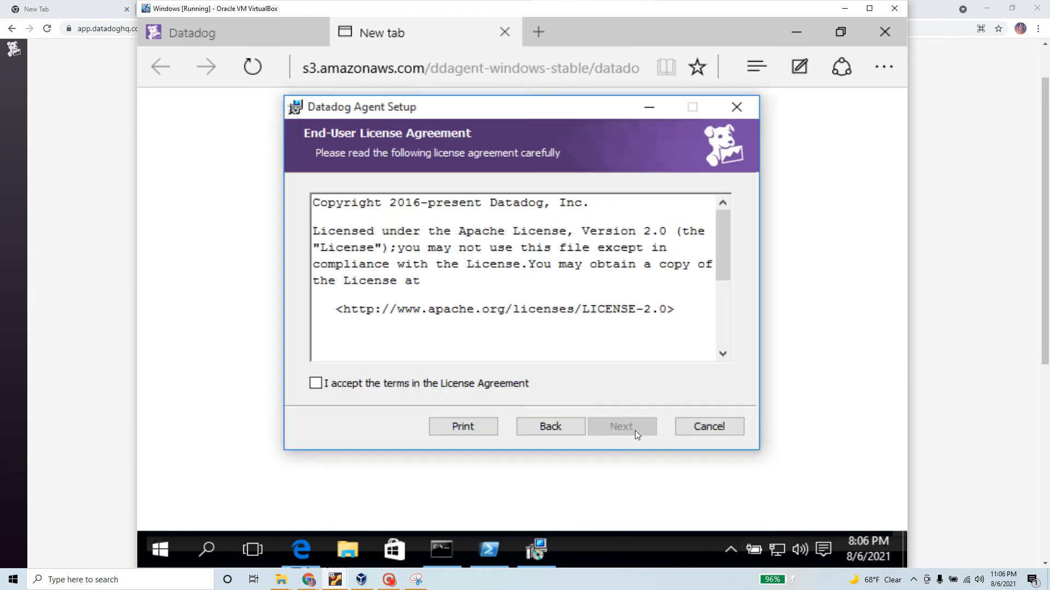
left_click(316, 383)
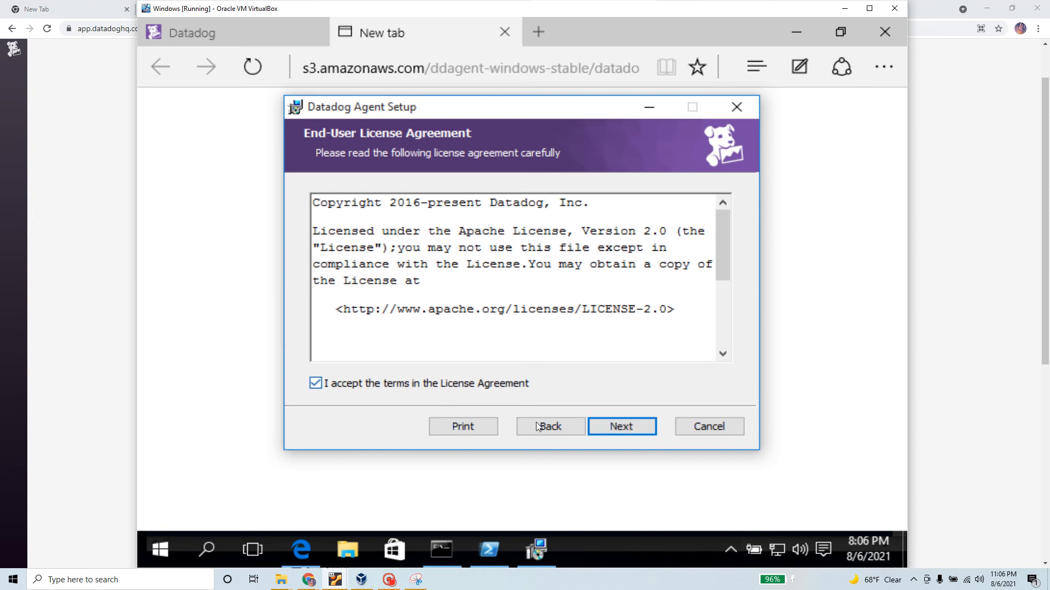
left_click(637, 427)
left_click(636, 428)
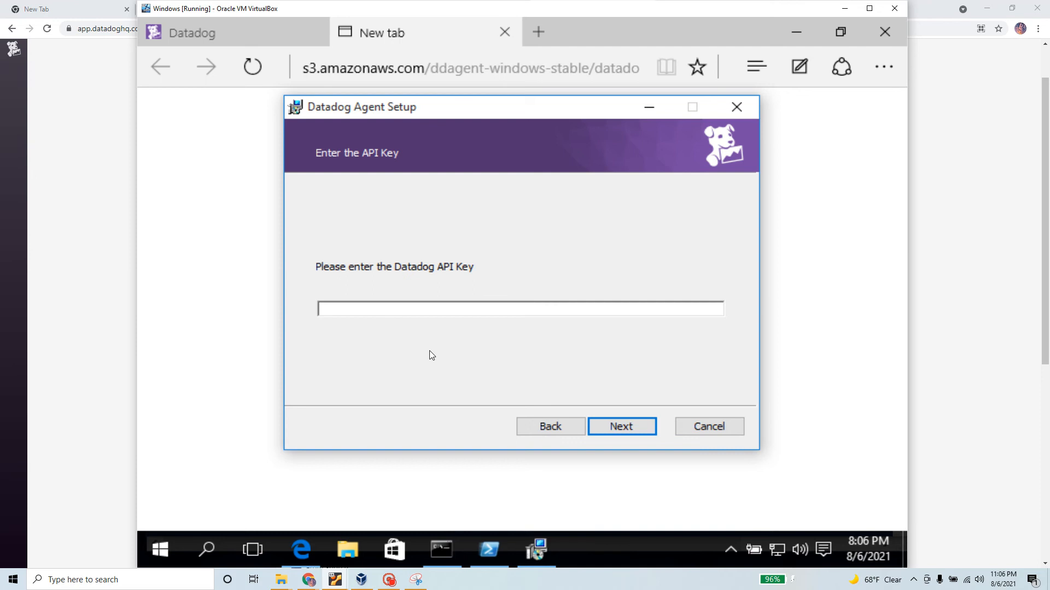
Paste the API key, keep the datadoghq.com region, and start the installation
key("ctrl+v")
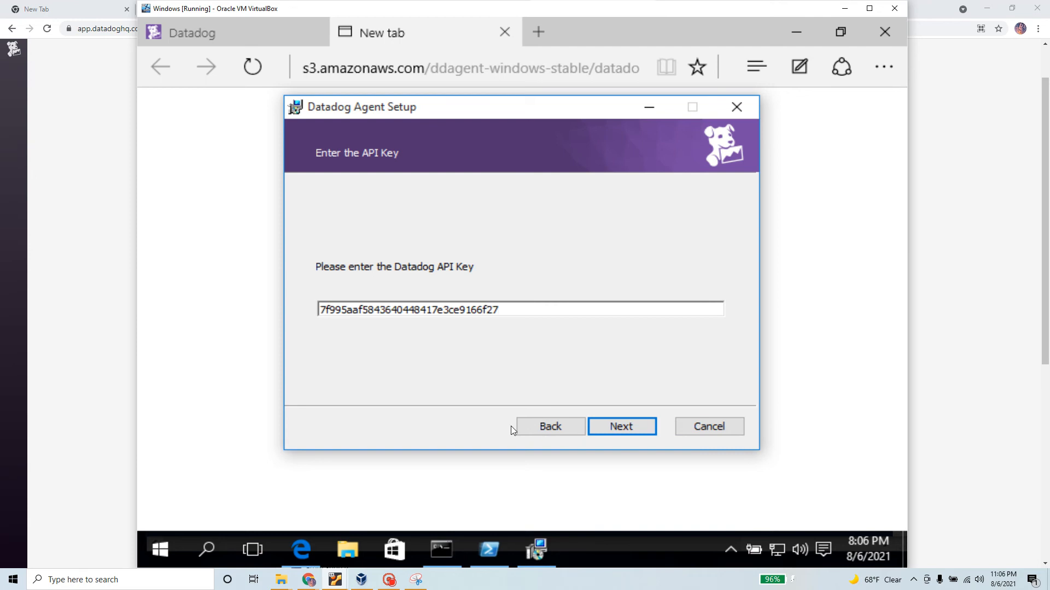
left_click(644, 429)
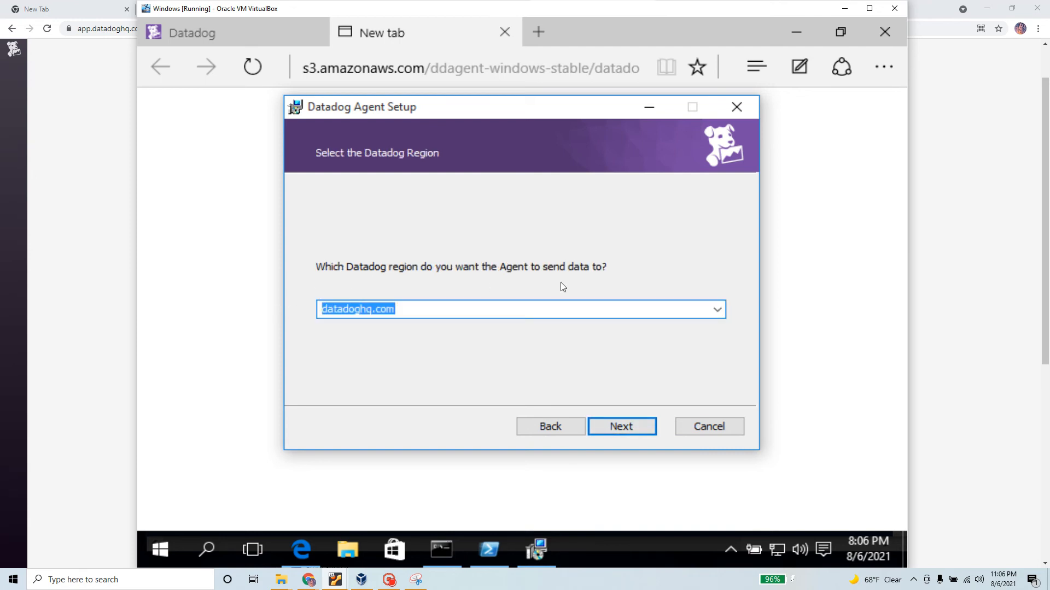
left_click(716, 311)
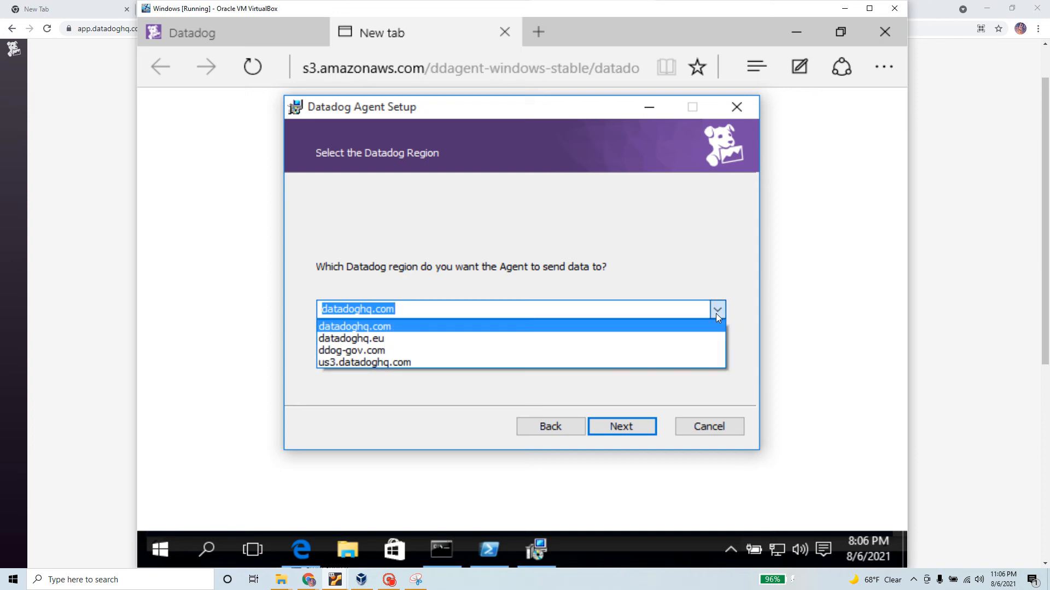
left_click(717, 314)
left_click(649, 428)
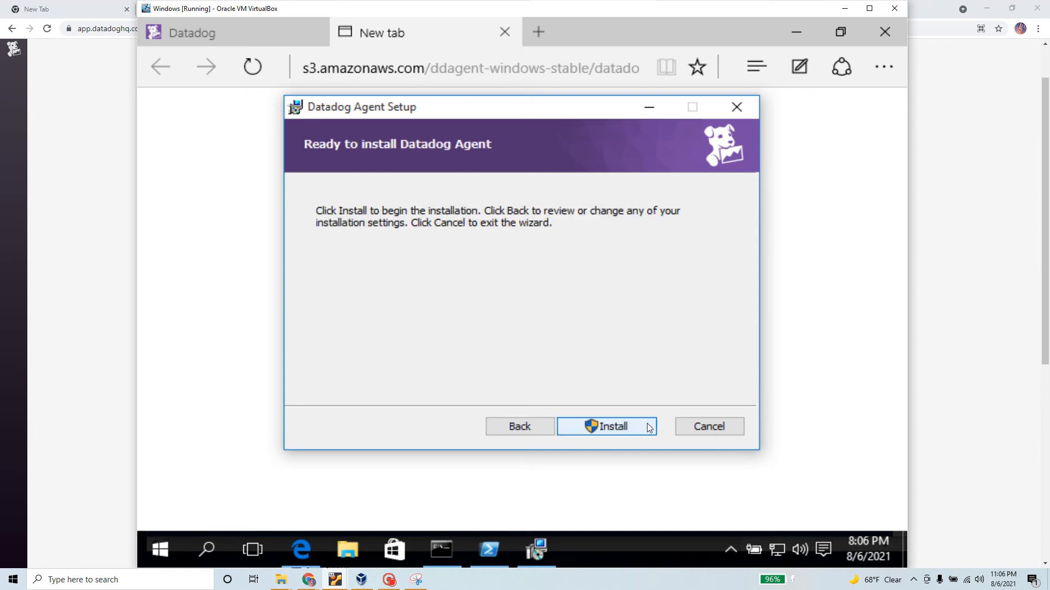
left_click(622, 430)
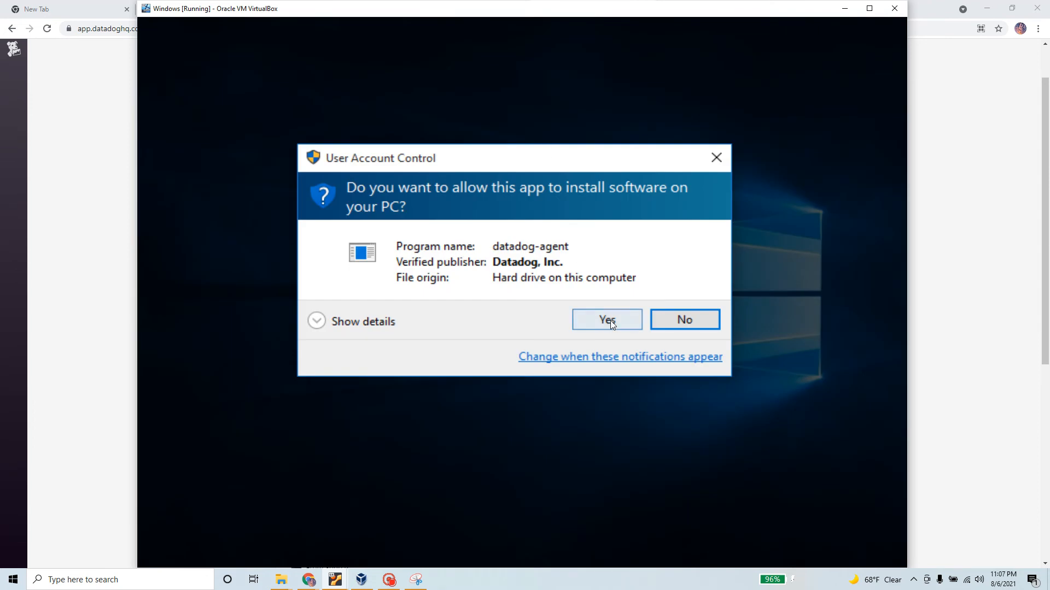
Approve the User Account Control prompt for datadog-agent and return to the Datadog install page
left_click(610, 320)
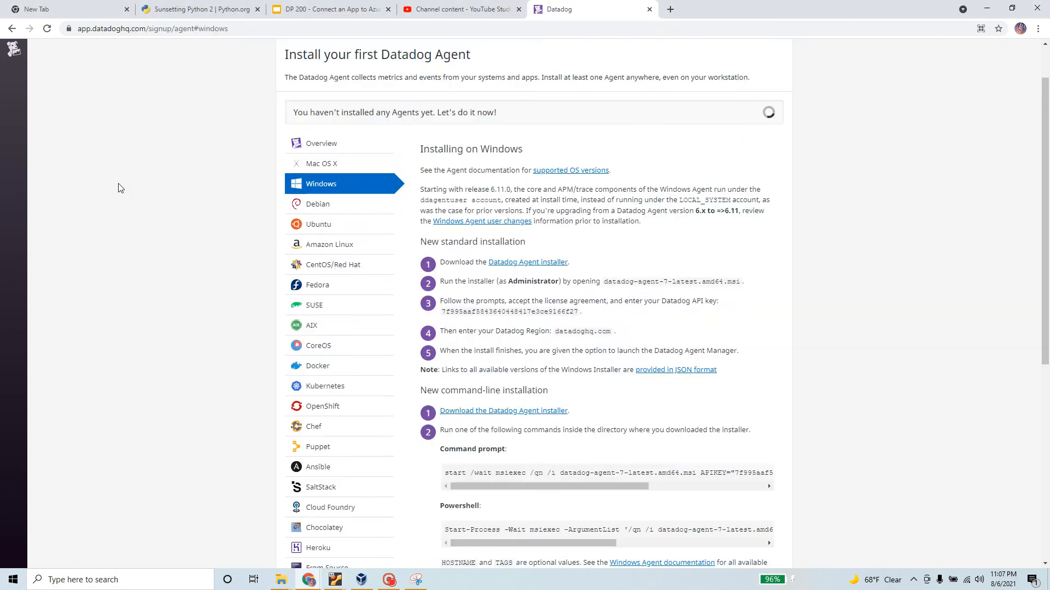
left_click(118, 182)
left_click_drag(582, 313, 427, 266)
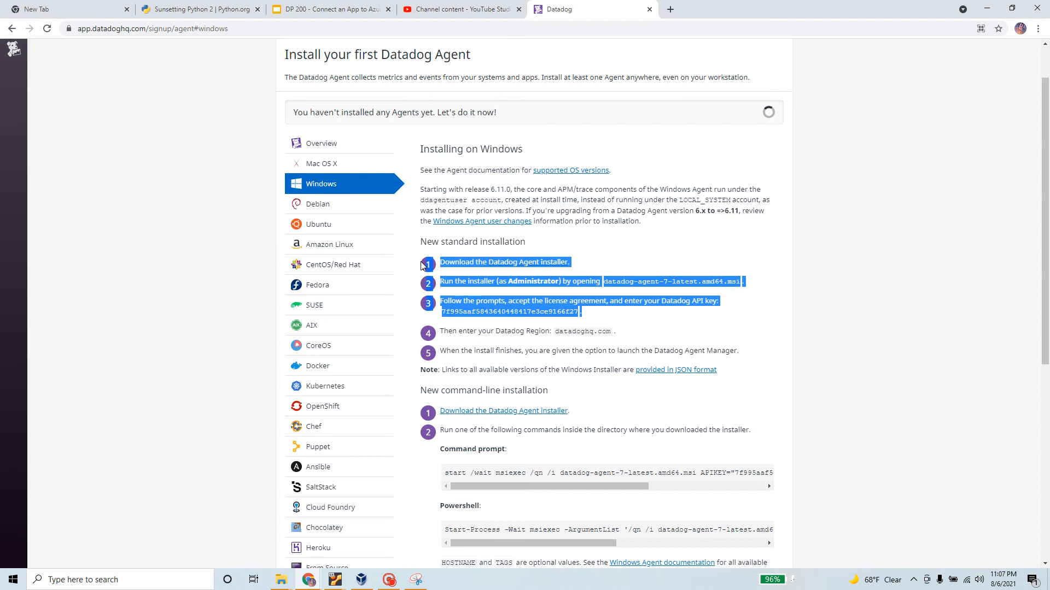
scroll(328, 205, "down", 1)
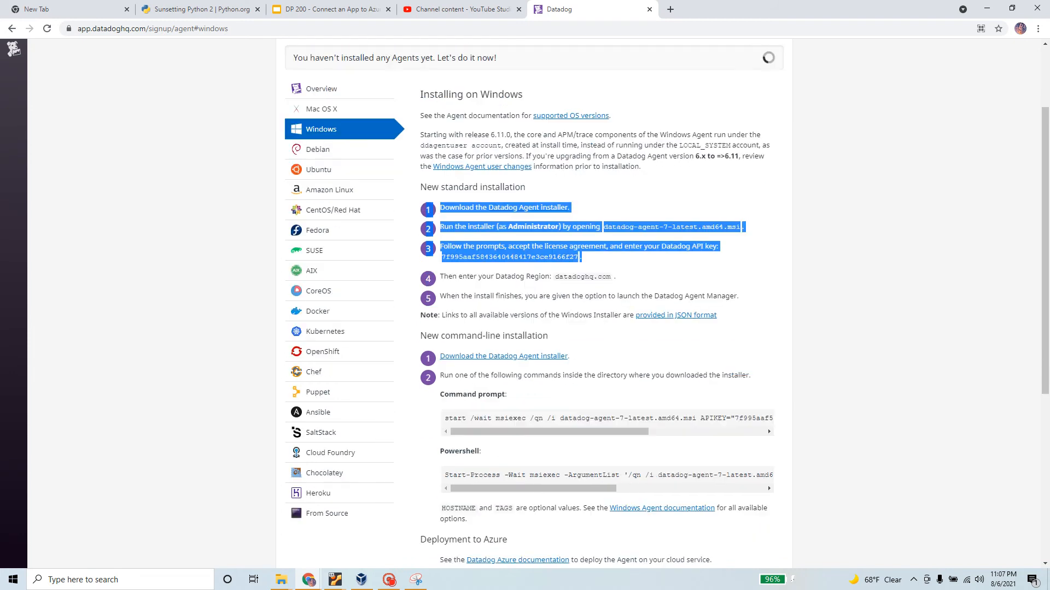
left_click_drag(622, 276, 431, 208)
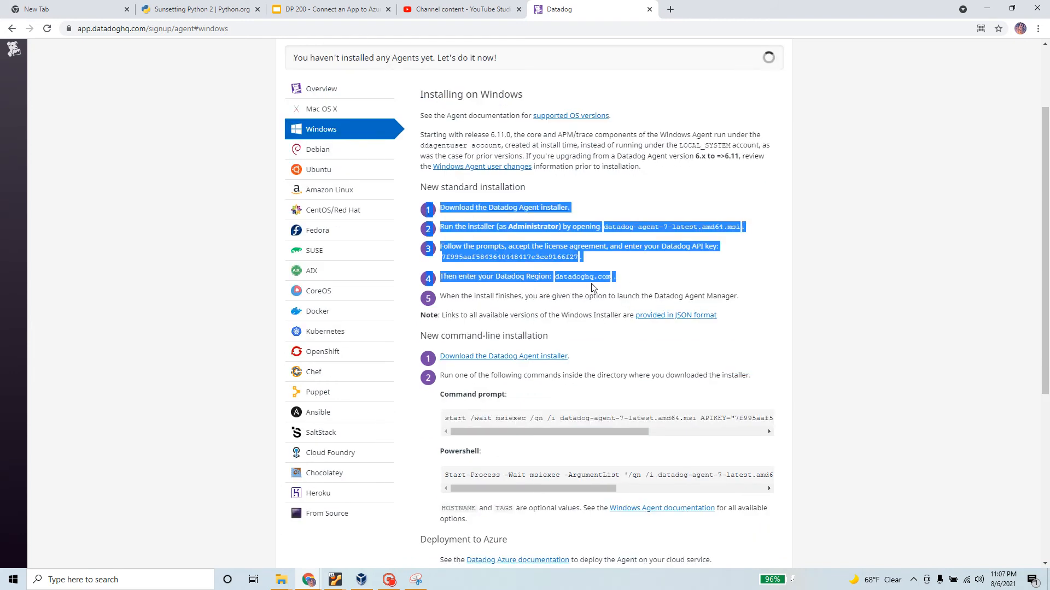
scroll(594, 288, "down", 1)
left_click_drag(439, 243, 746, 247)
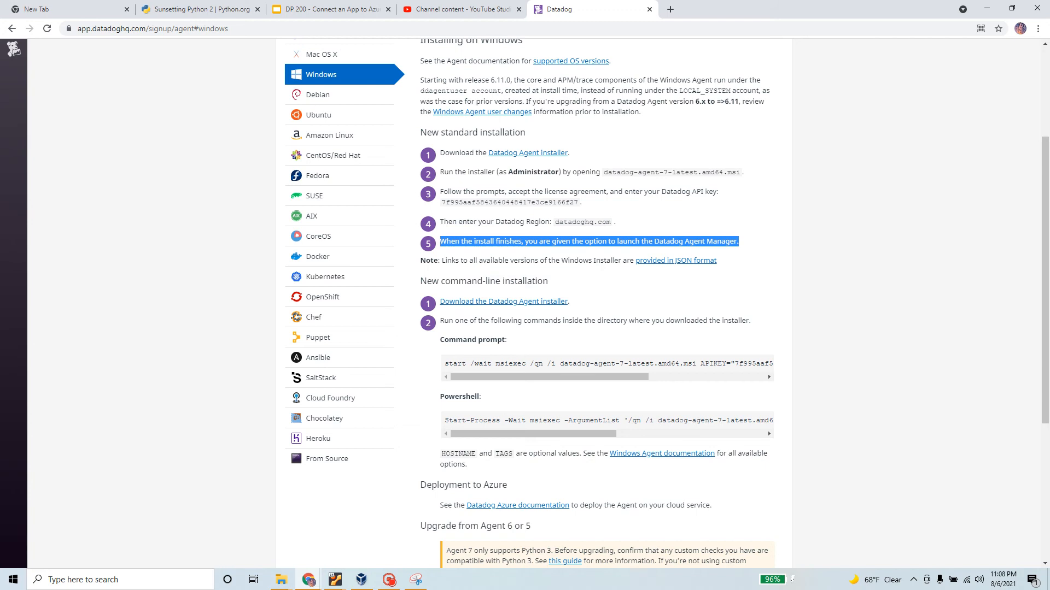
key("alt")
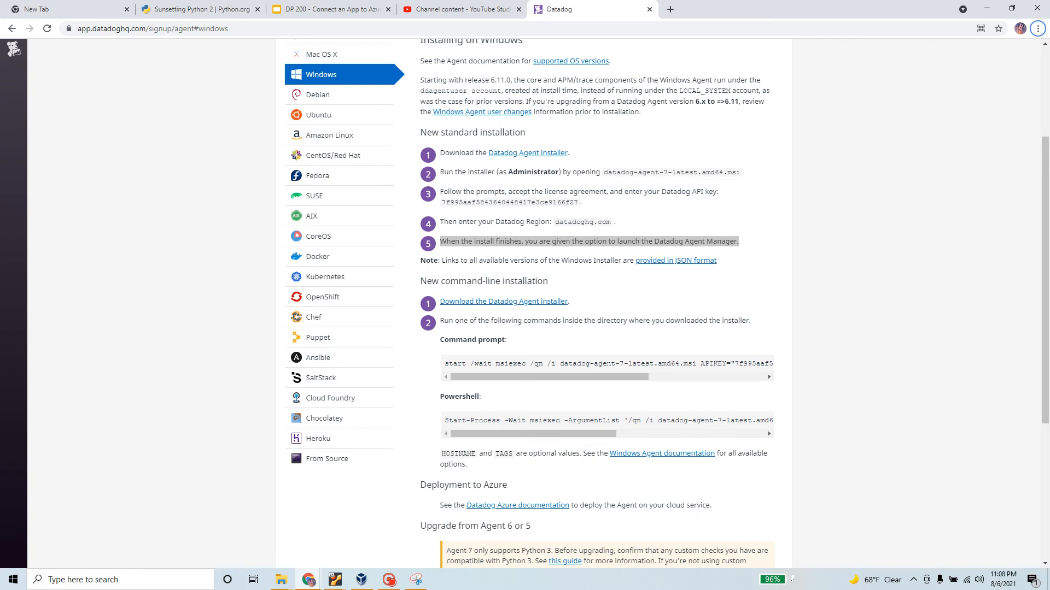
left_click_drag(559, 364, 696, 364)
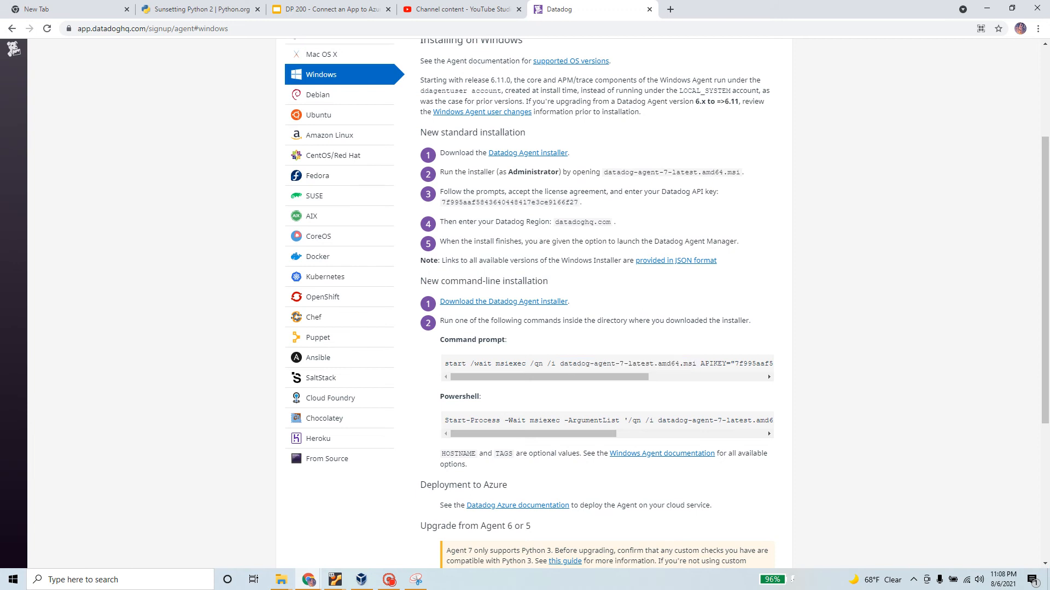
triple_click(554, 283)
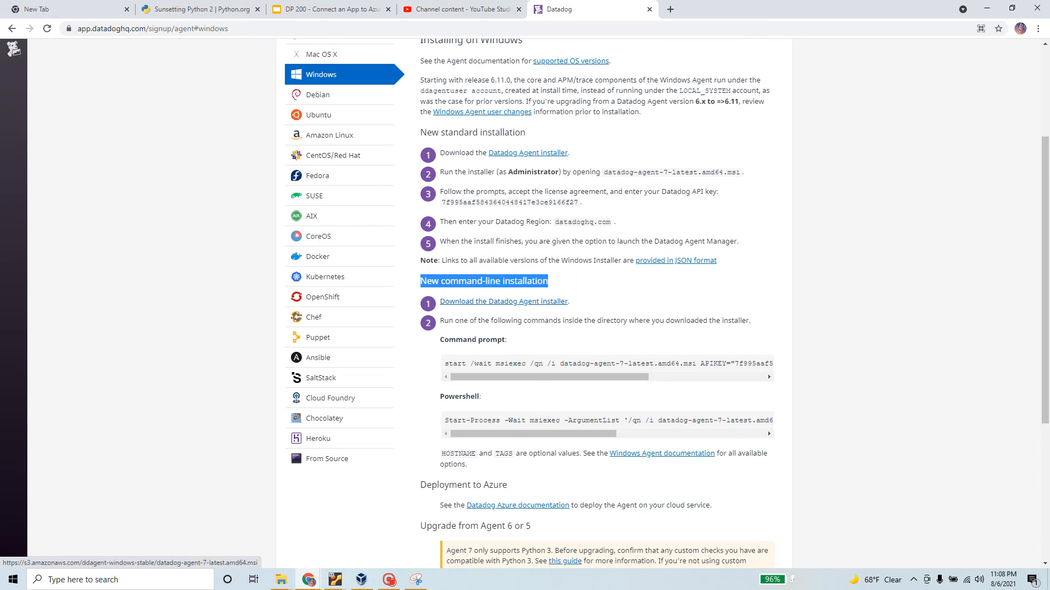
key("alt+Tab")
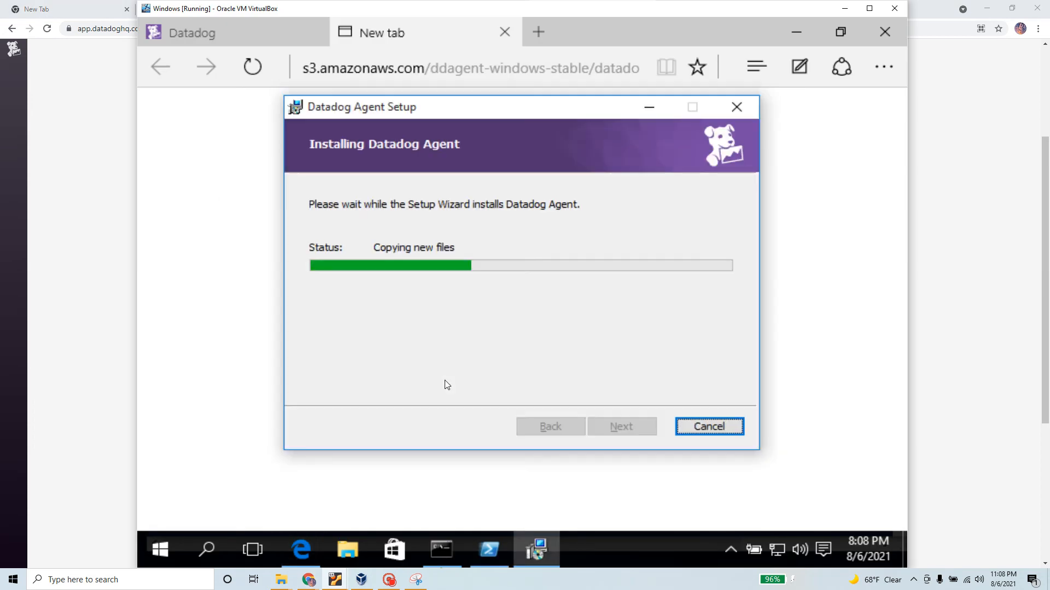
left_click(107, 199)
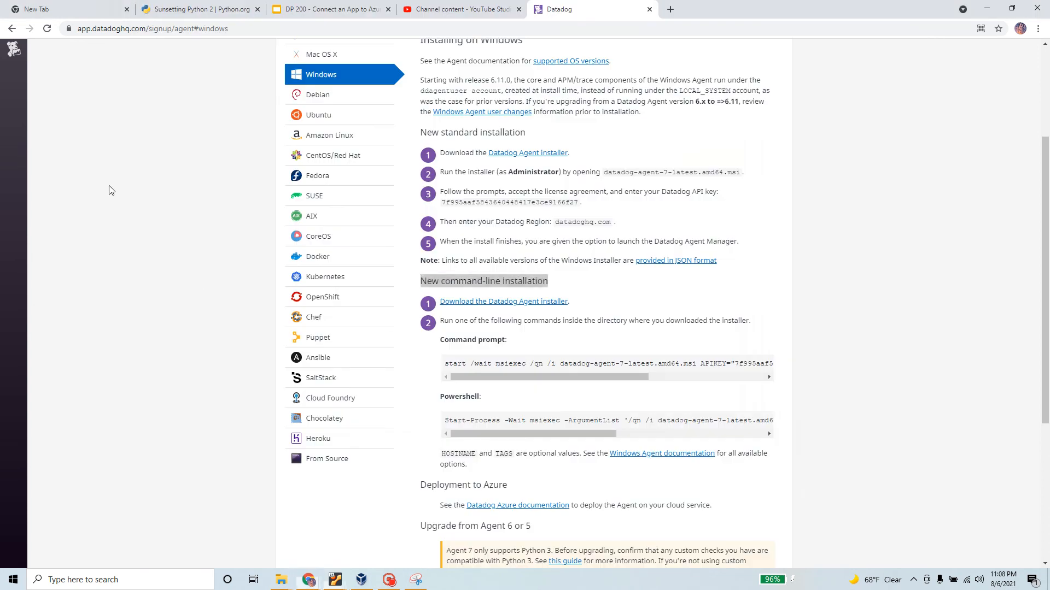
scroll(335, 386, "down", 1)
scroll(336, 385, "down", 2)
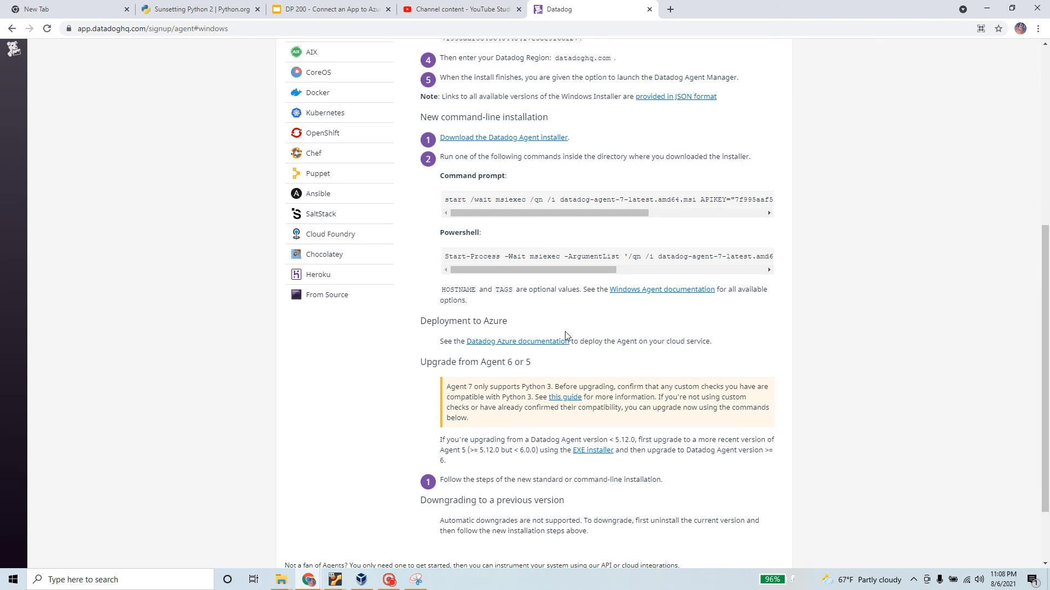
scroll(565, 335, "down", 2)
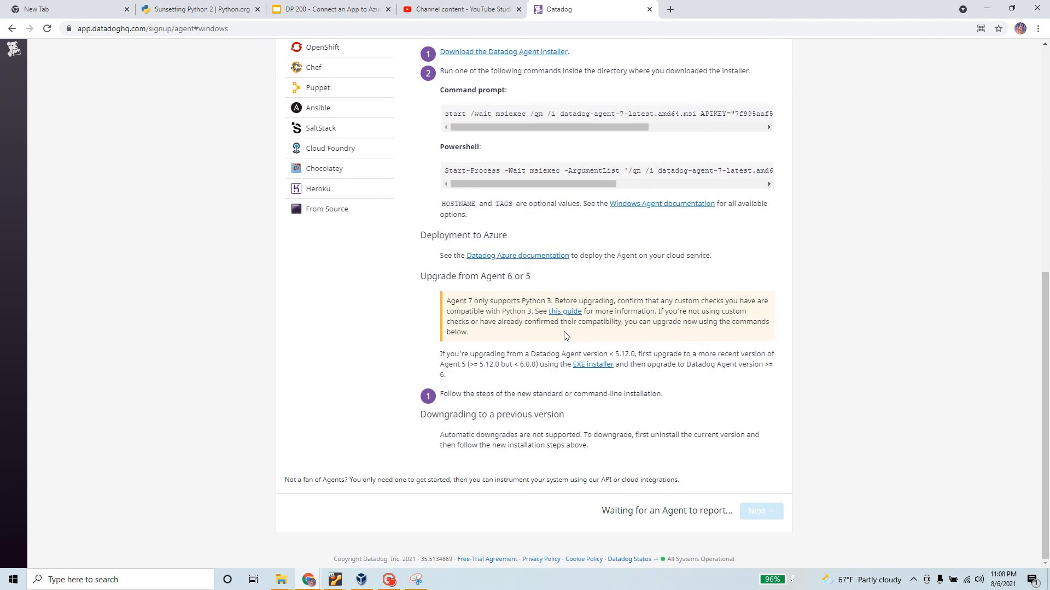
Copy the one-step install command from Datadog's Ubuntu agent instructions
scroll(565, 335, "up", 5)
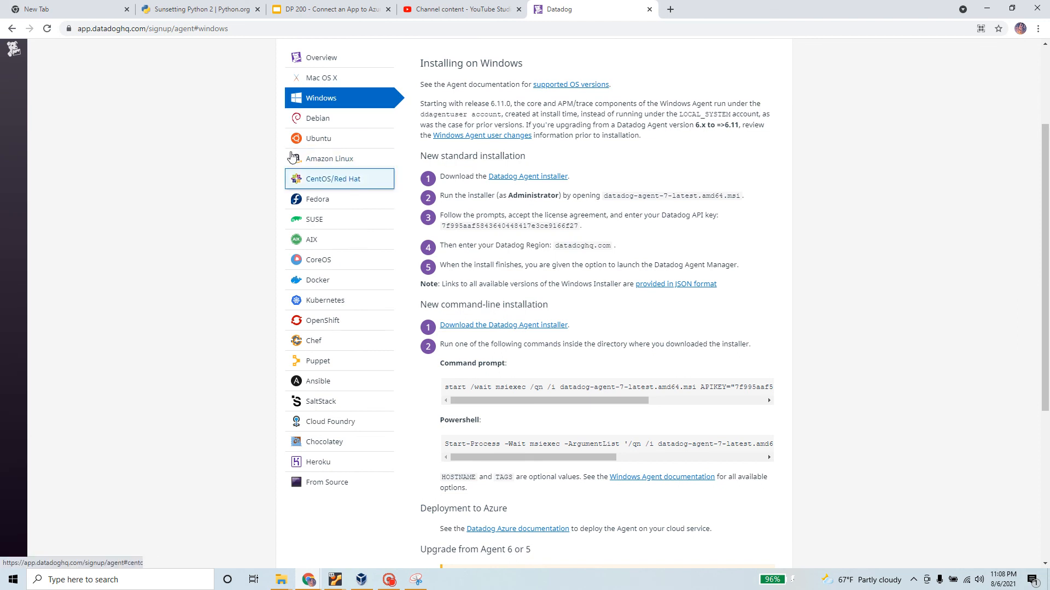
left_click(334, 139)
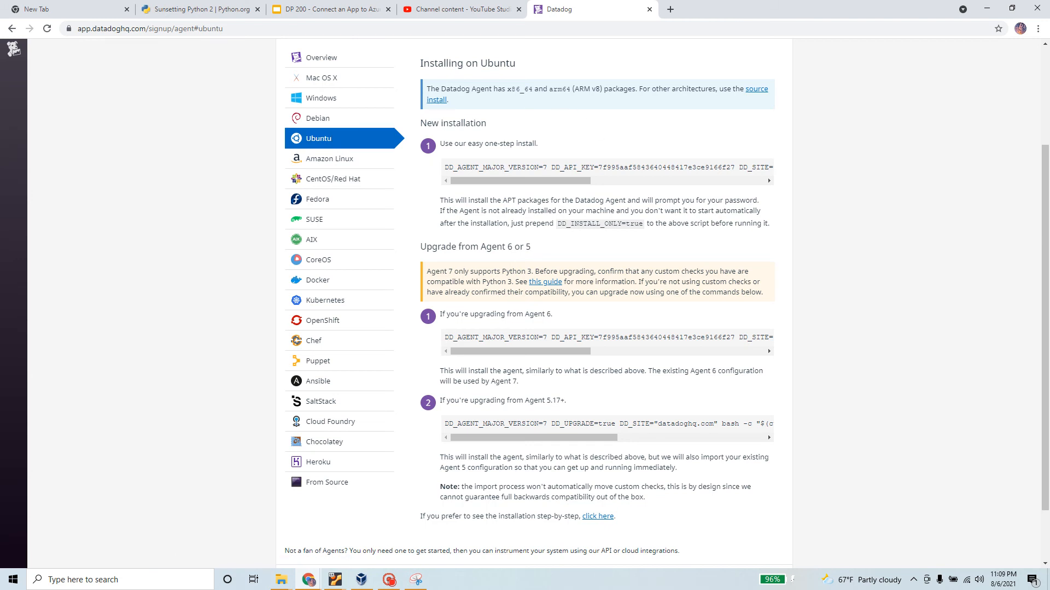
triple_click(509, 168)
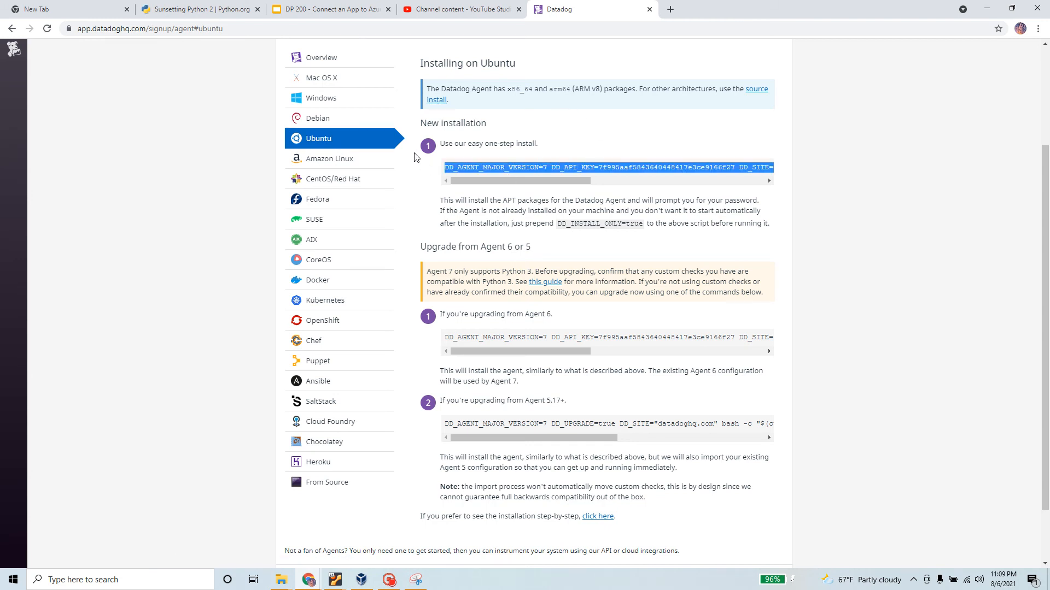
left_click_drag(568, 180, 474, 181)
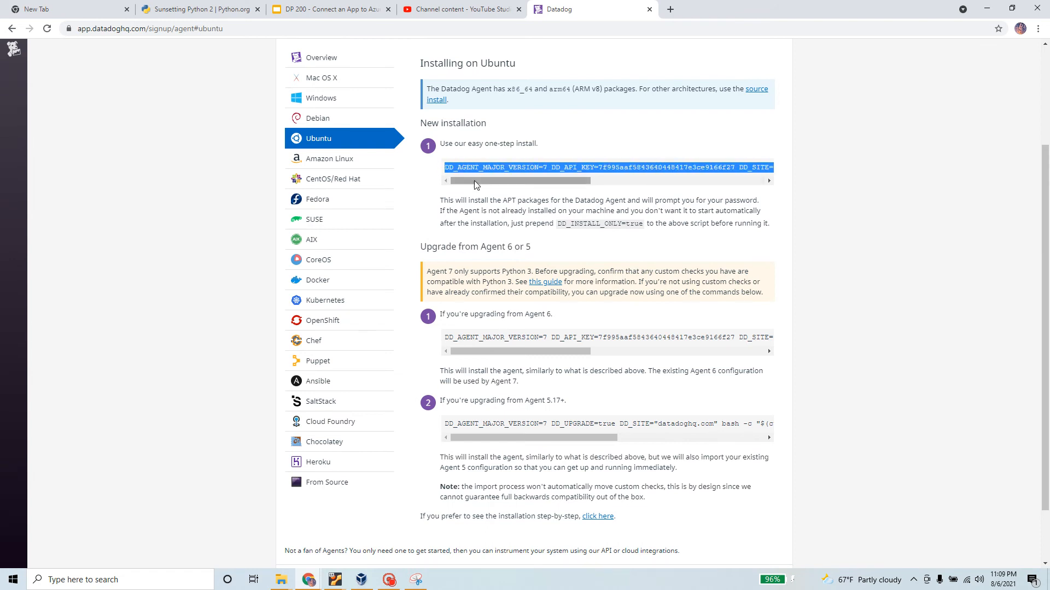
right_click(495, 171)
left_click(515, 180)
left_click(334, 580)
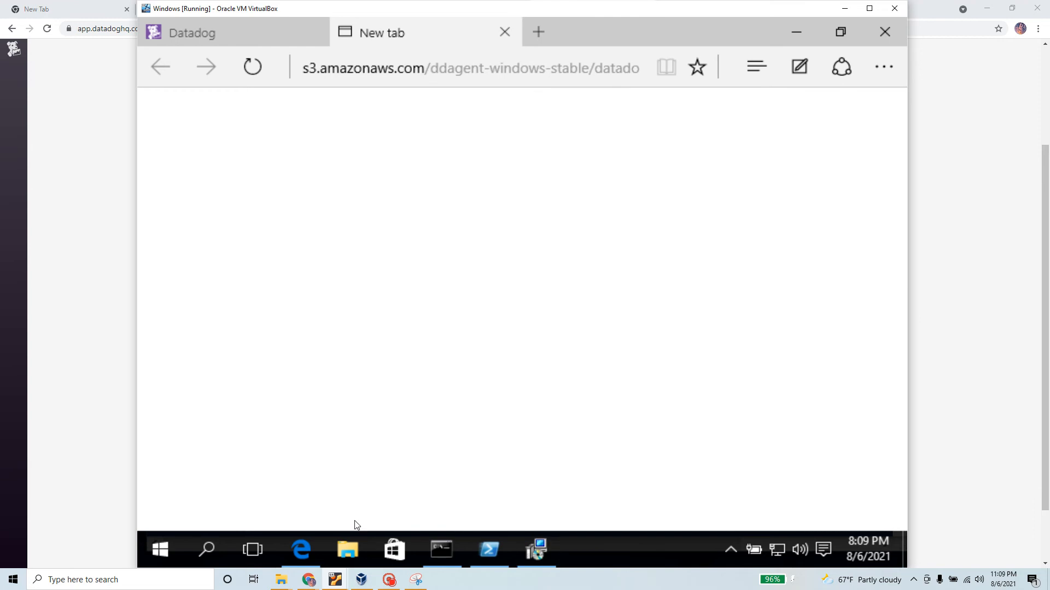
Bring up the UbuntuBasu Clone VM and log in with the account password
left_click(361, 579)
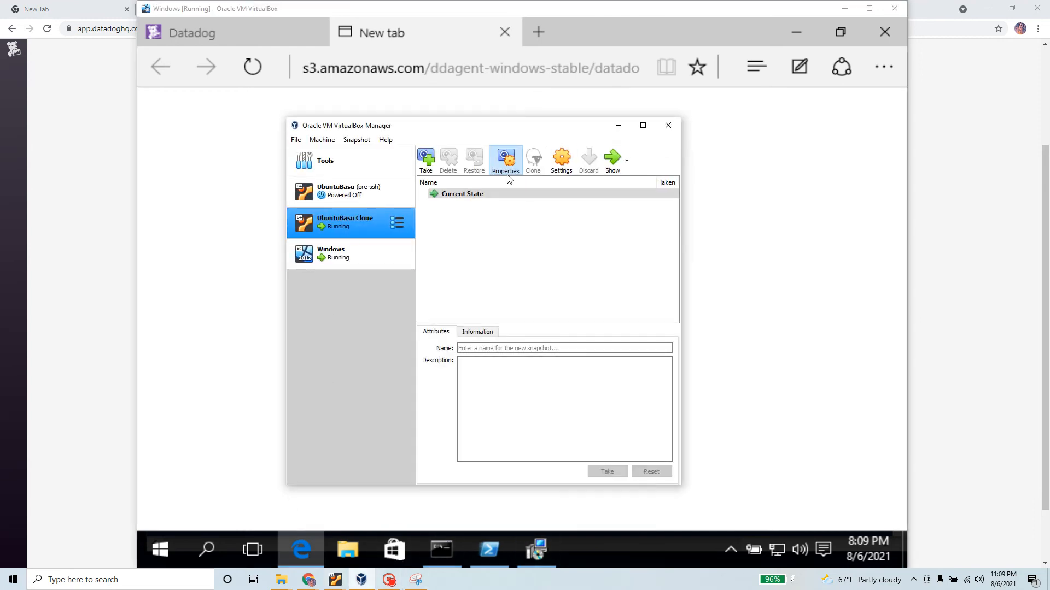
left_click(612, 159)
left_click(776, 242)
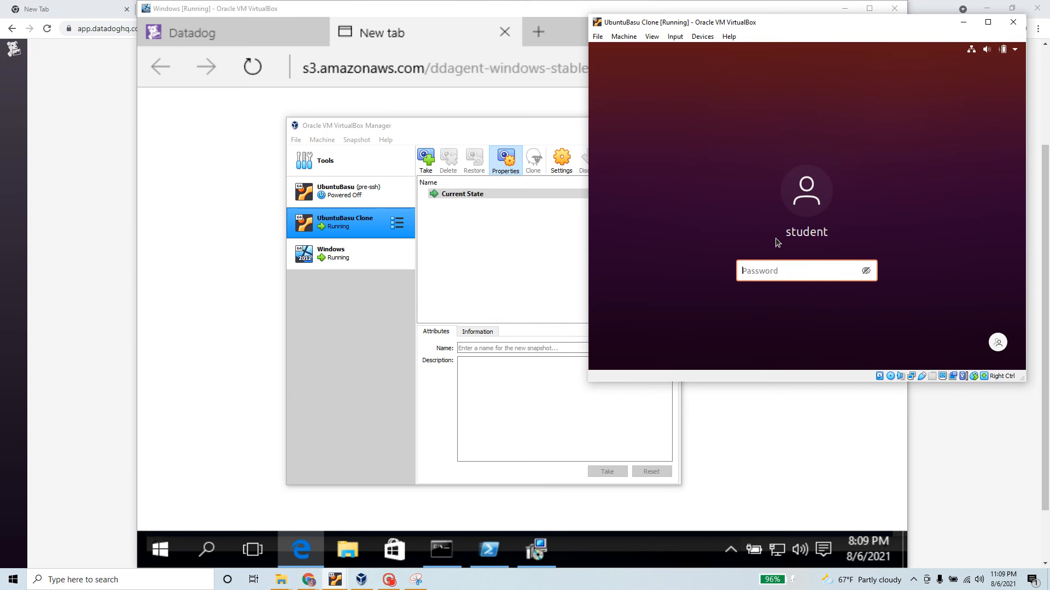
key("Return")
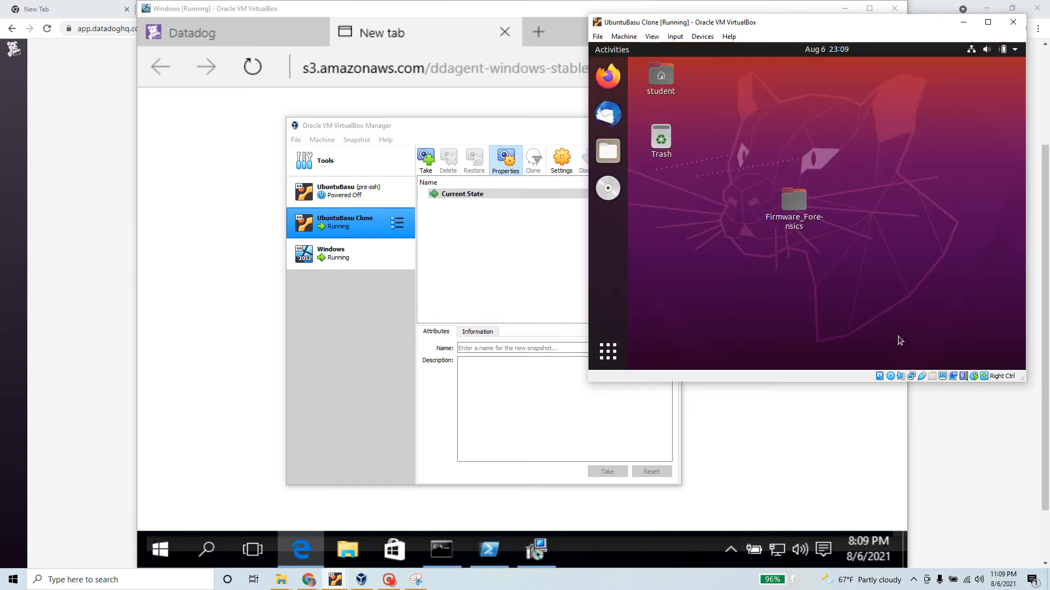
Run the Datadog install command in a new Terminal, which fails with 'curl' not found
left_click(612, 355)
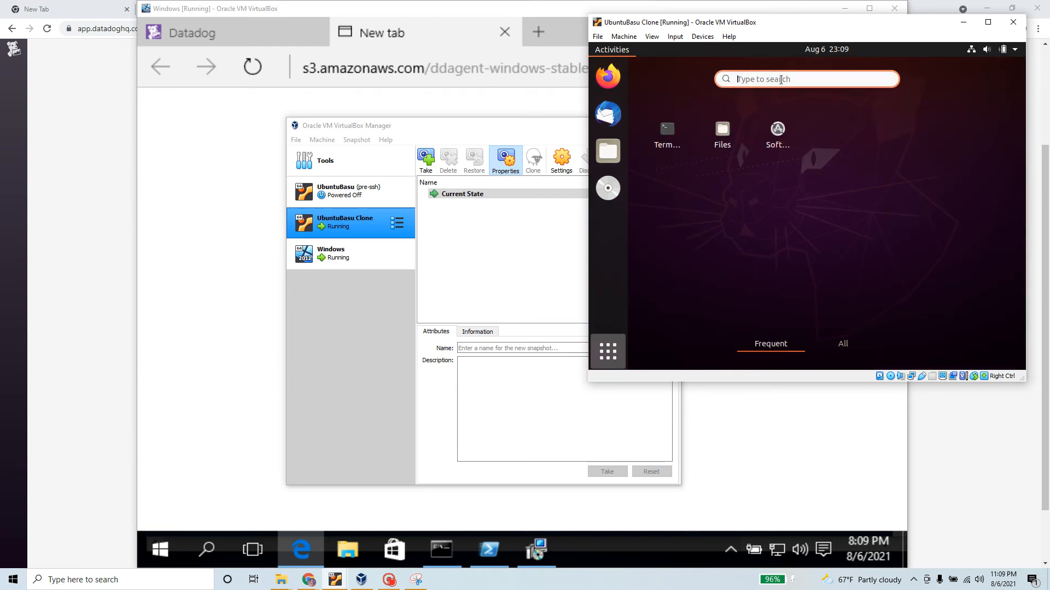
left_click(673, 135)
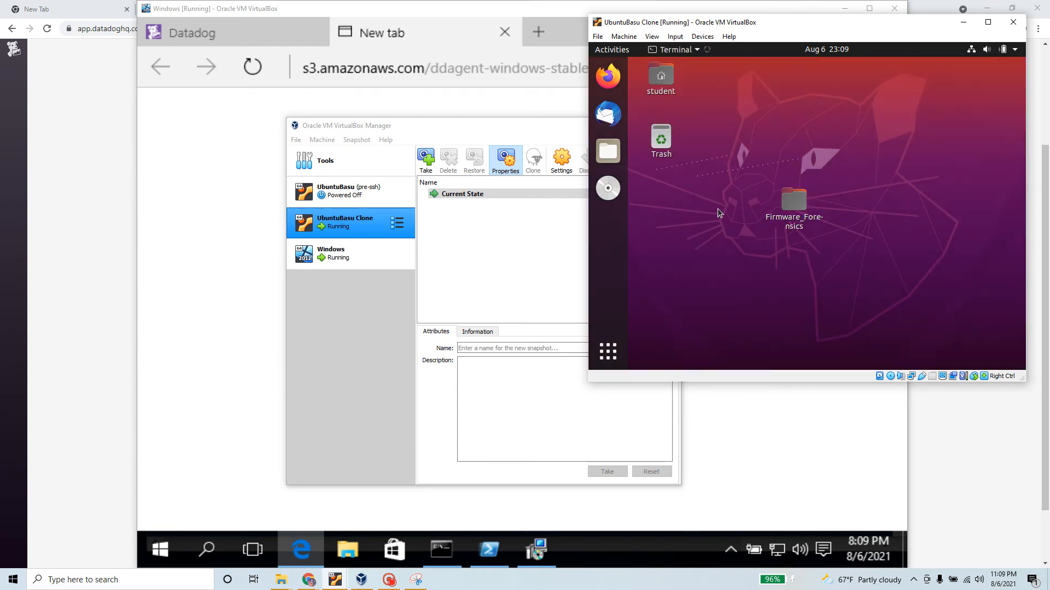
right_click(821, 144)
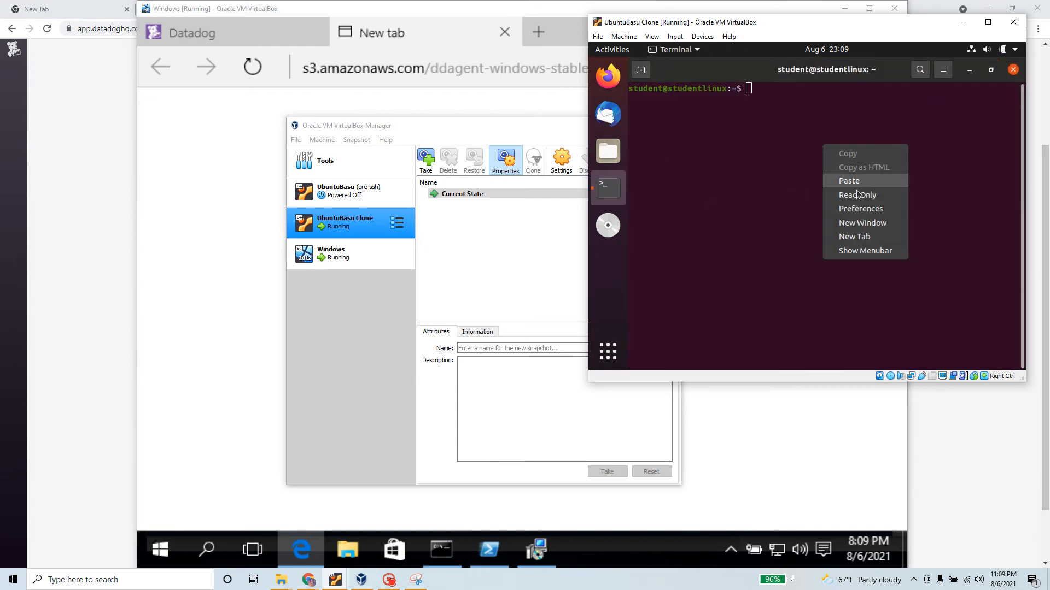
left_click(850, 181)
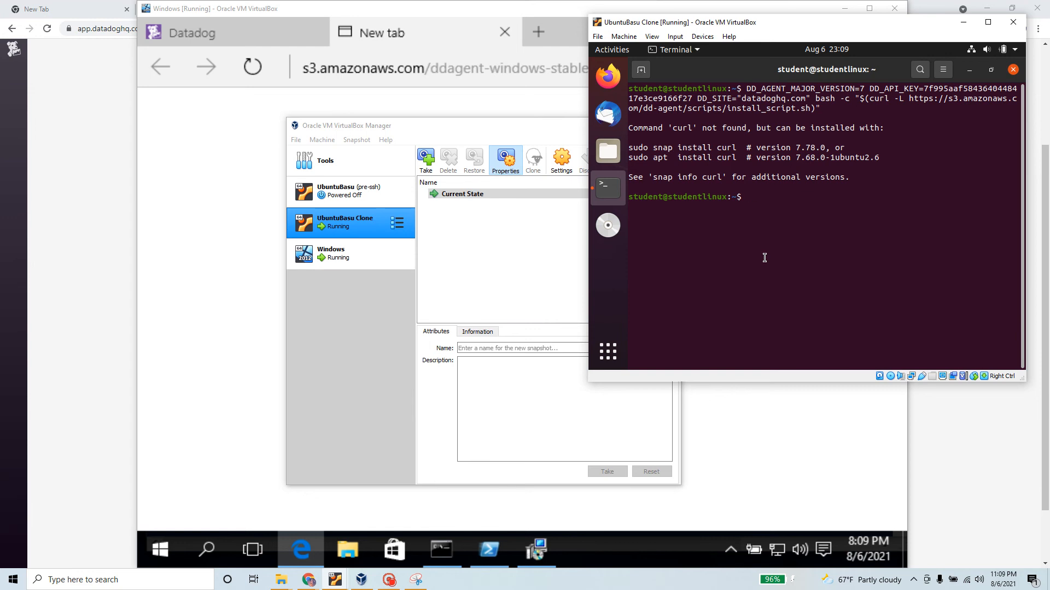
Install curl on the Ubuntu VM with 'sudo snap install curl', entering the sudo password
type("sudp")
key("Num_Lock")
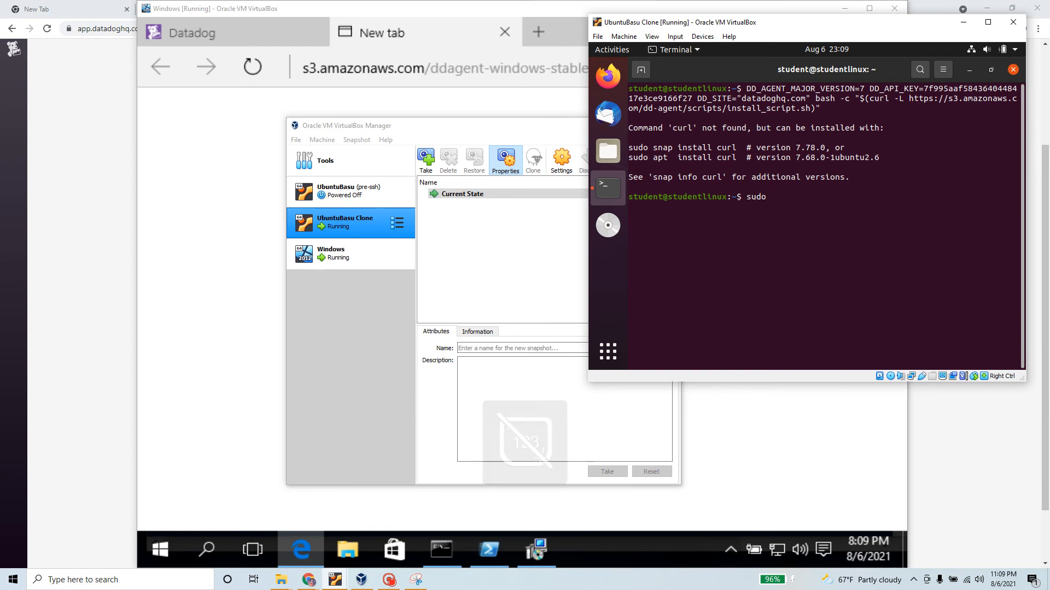
type("sna")
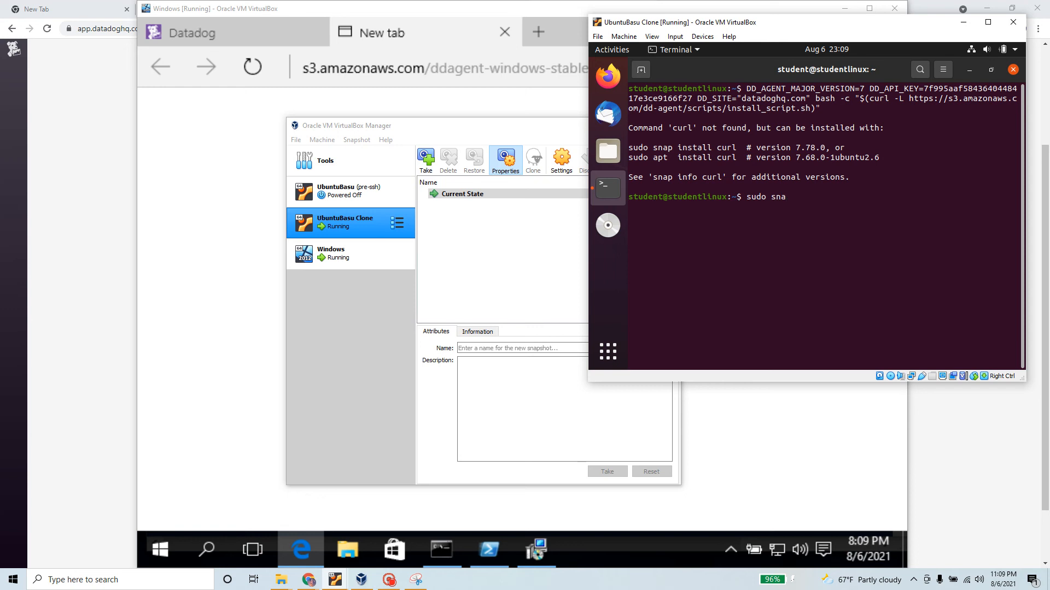
type("p instqall")
key("BackSpace")
key("BackSpace")
key("BackSpace")
type("curl")
key("Return")
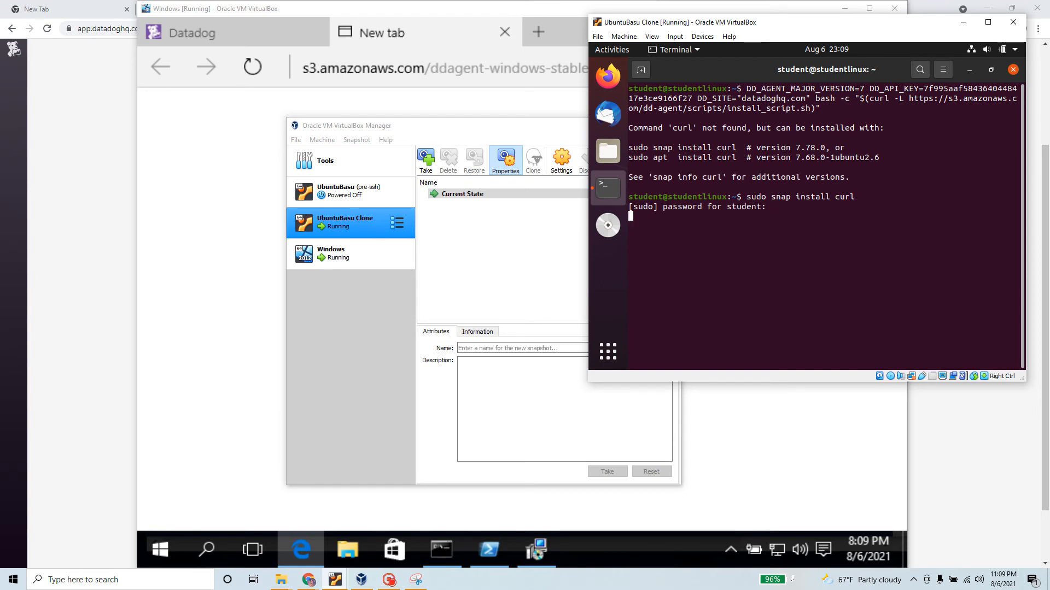
key("Return")
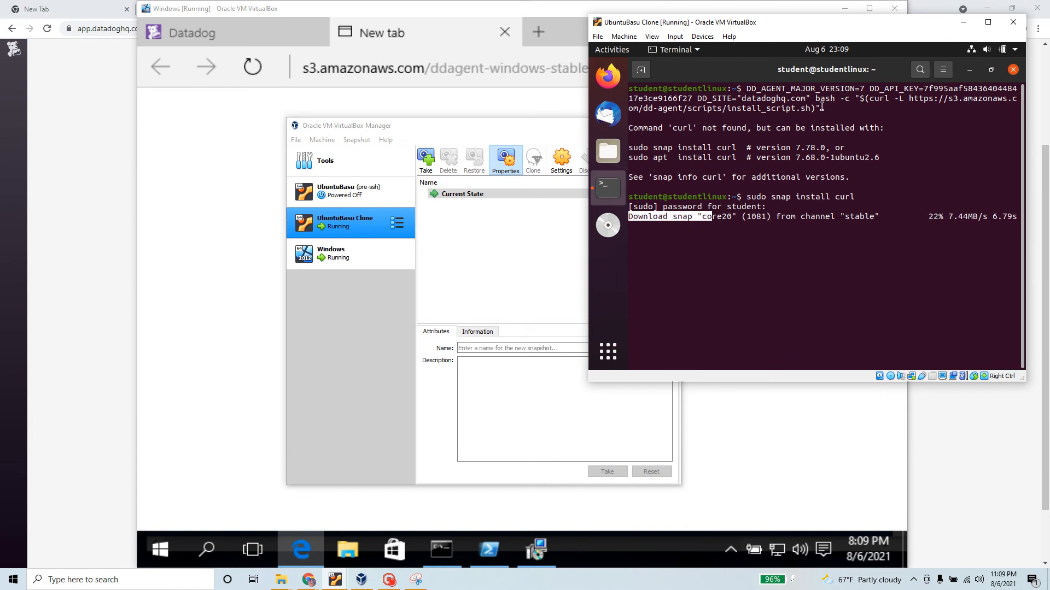
left_click_drag(821, 106, 747, 87)
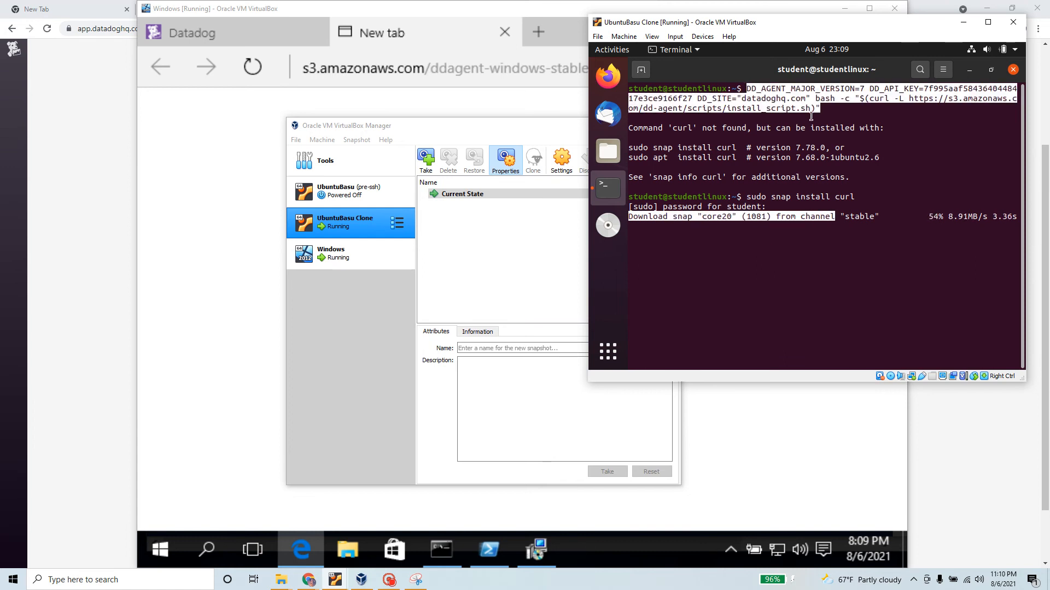
left_click(846, 100)
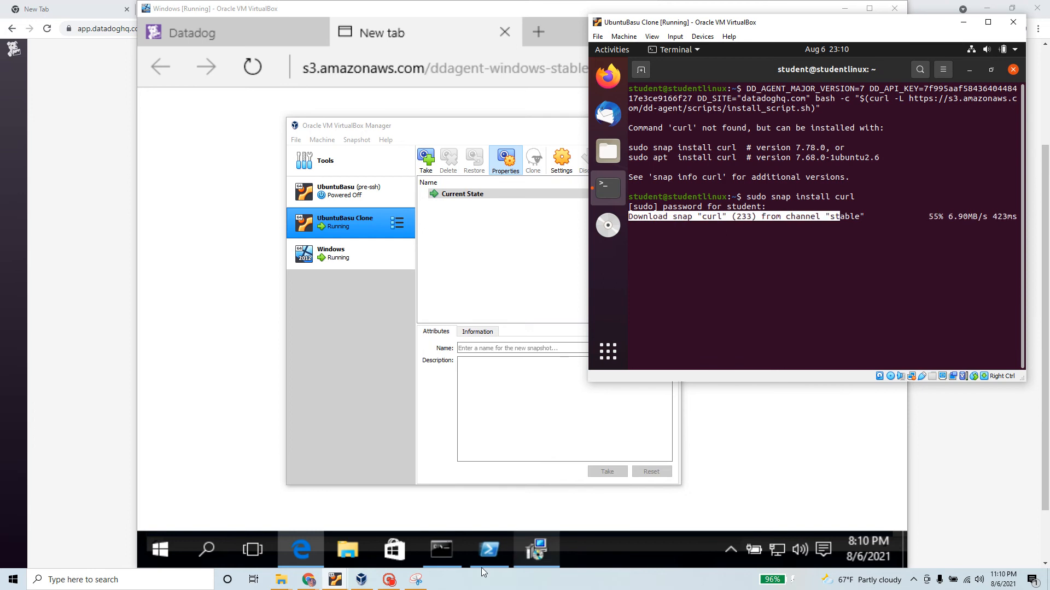
left_click(361, 579)
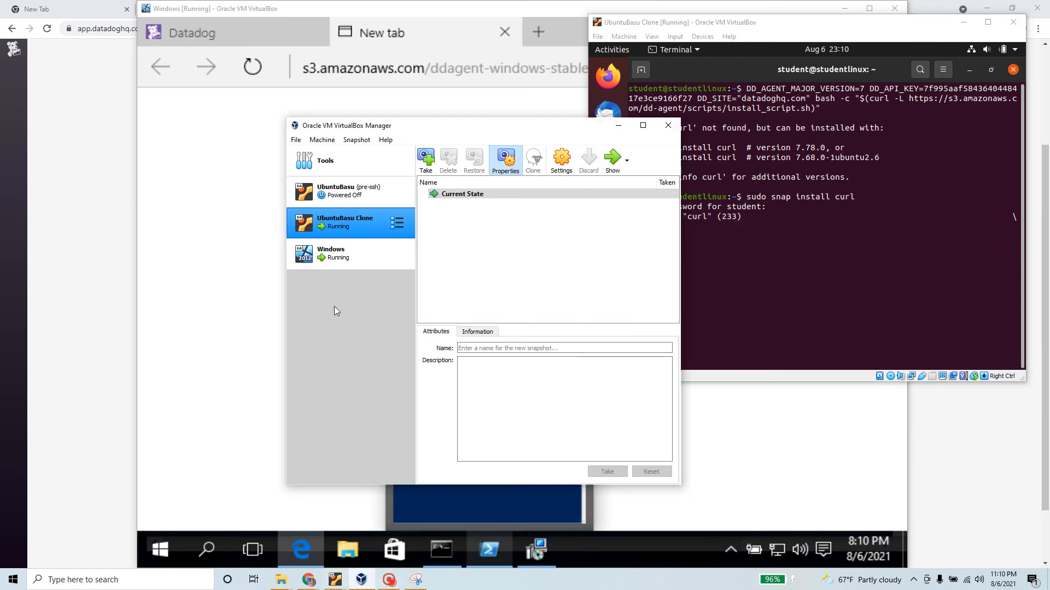
Raise the Windows VM's Agent Setup window, then rerun the Datadog install command in the Ubuntu terminal
left_click(335, 258)
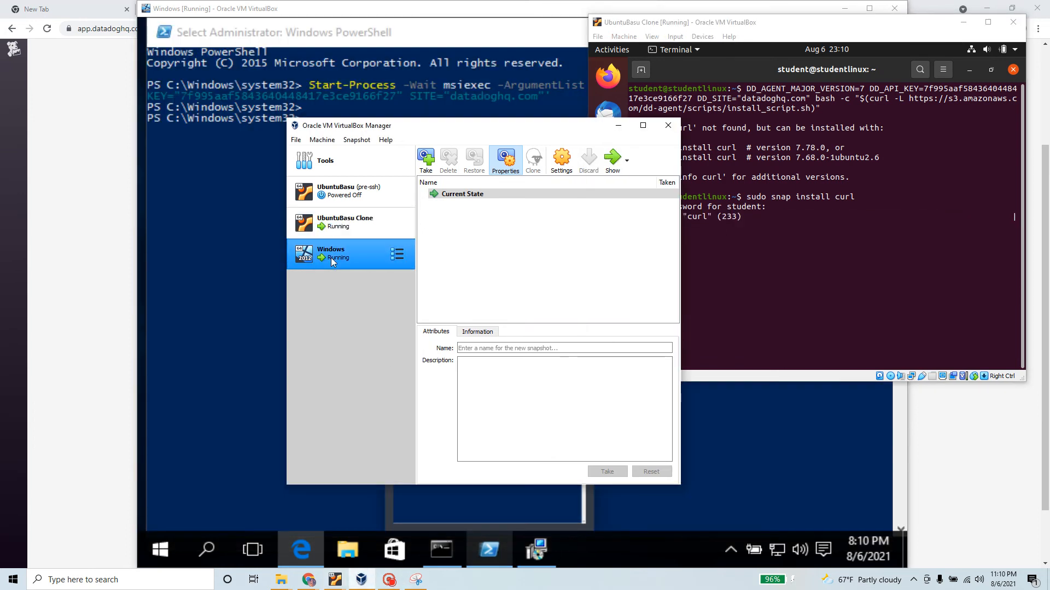
left_click(613, 159)
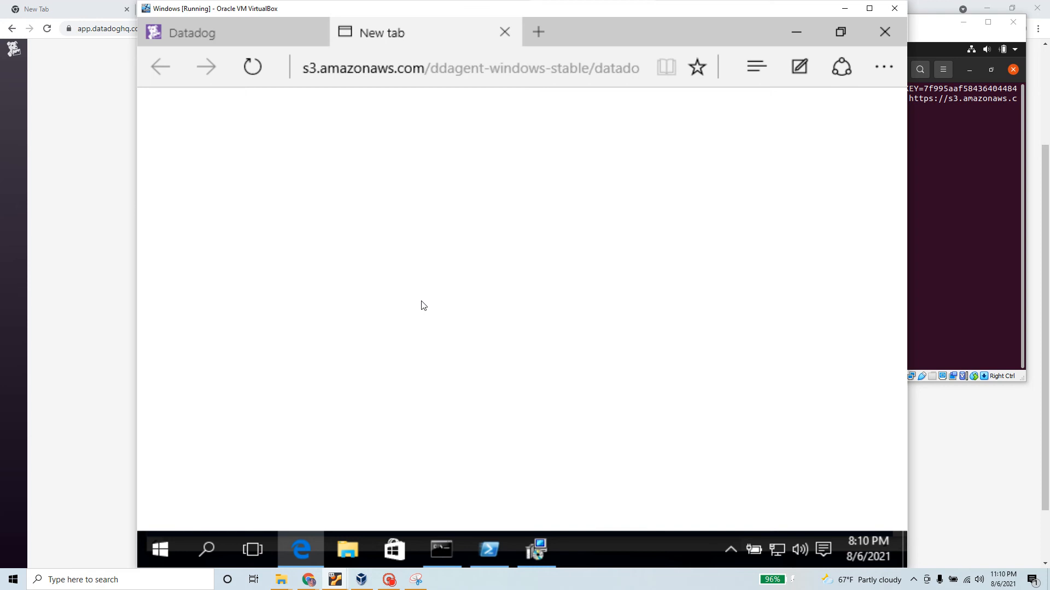
left_click(536, 548)
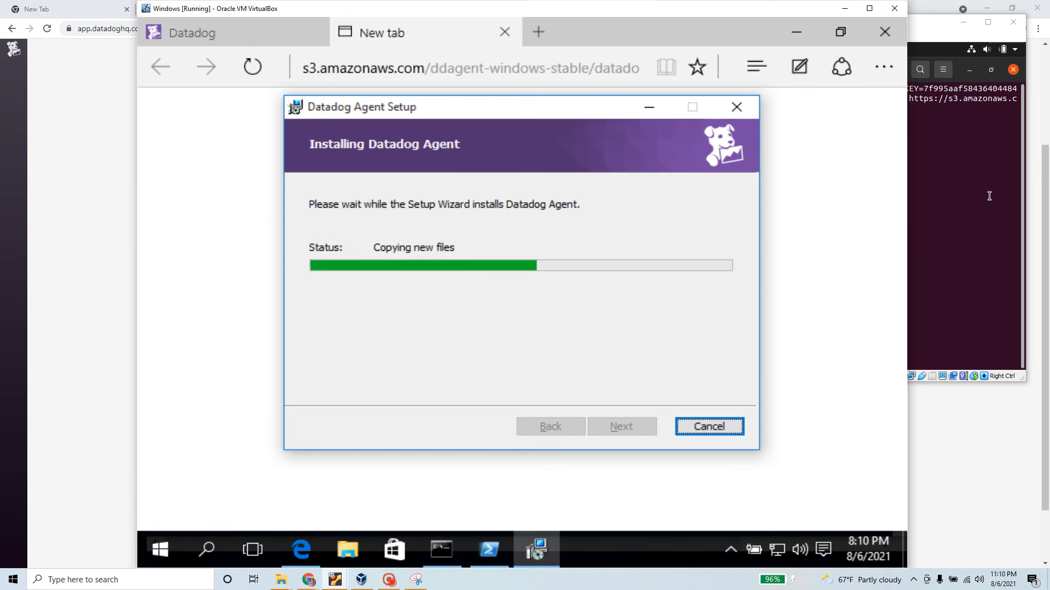
left_click(991, 193)
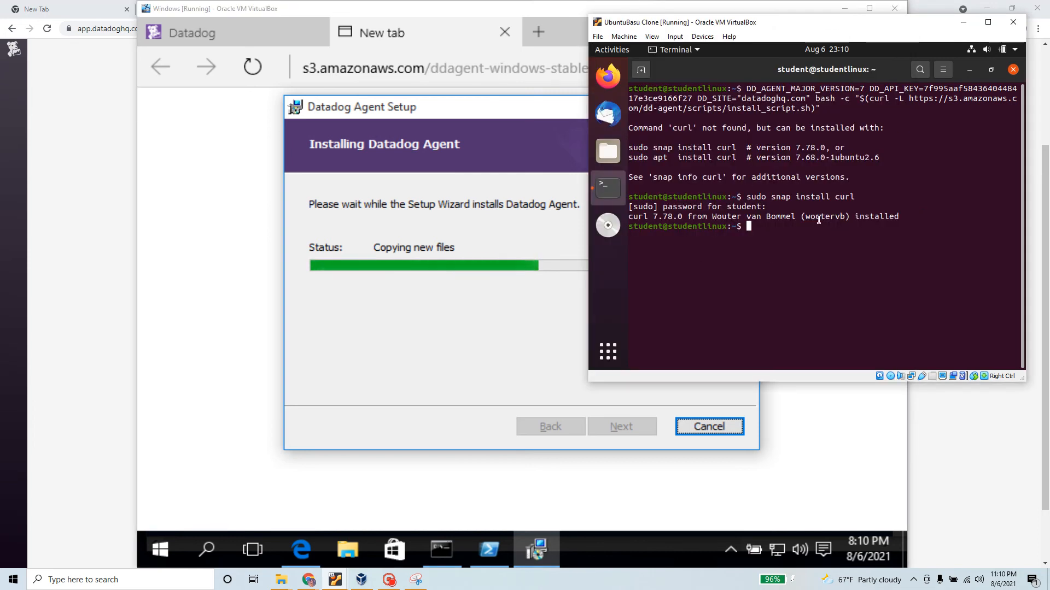
key("Up")
key("Up")
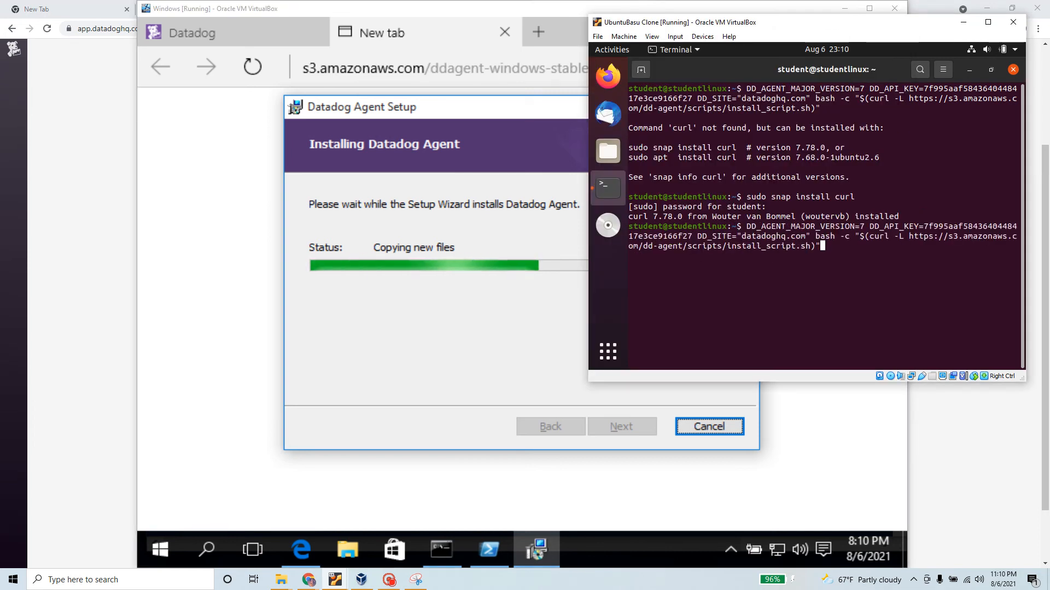
key("Return")
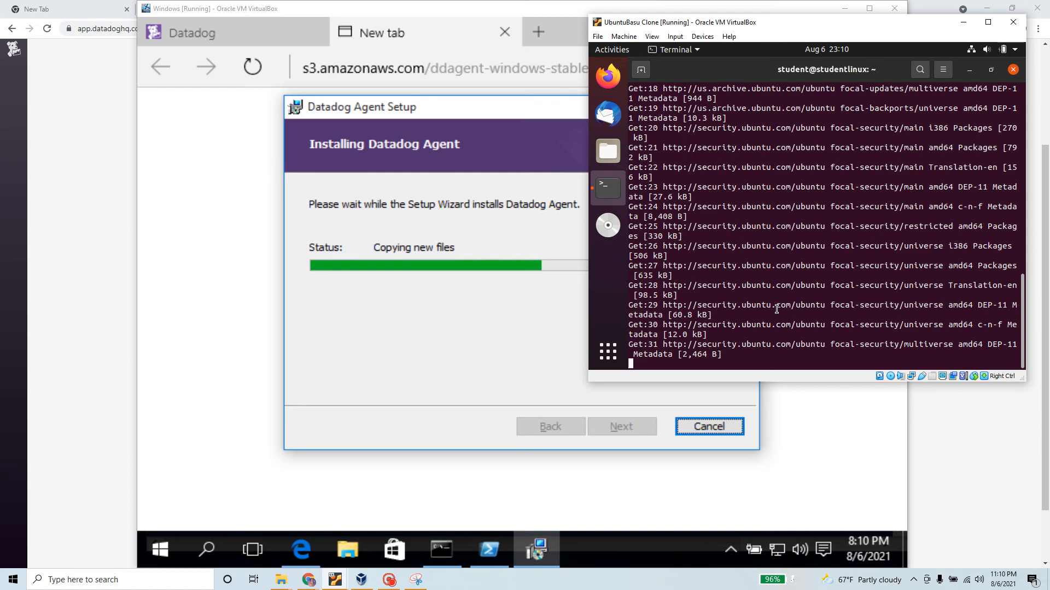
Move the Windows VM window left and shrink it to a narrower, shorter size
scroll(773, 312, "up", 12)
scroll(778, 312, "up", 4)
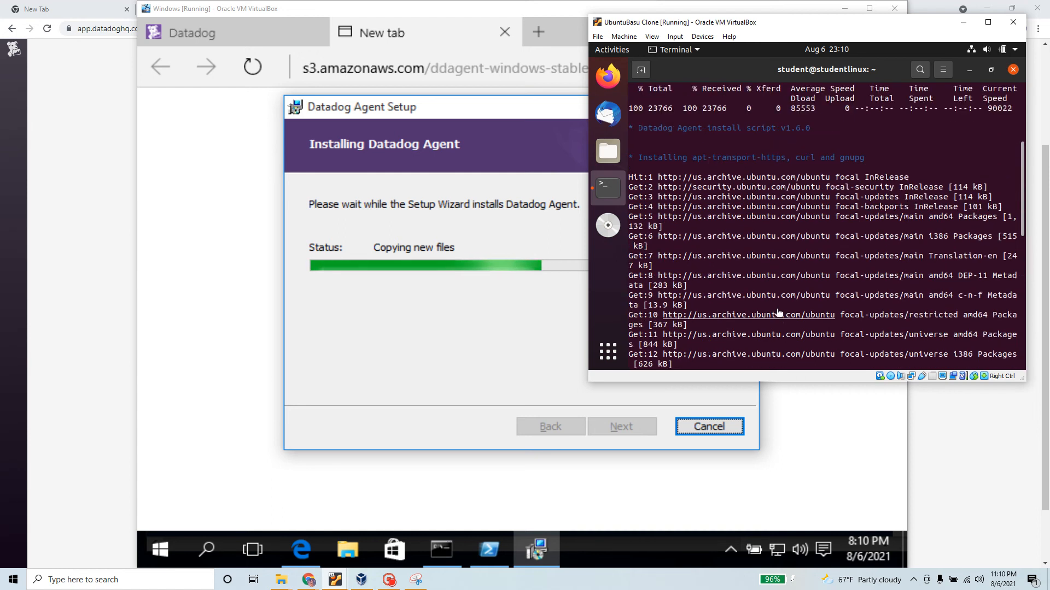
scroll(779, 312, "down", 16)
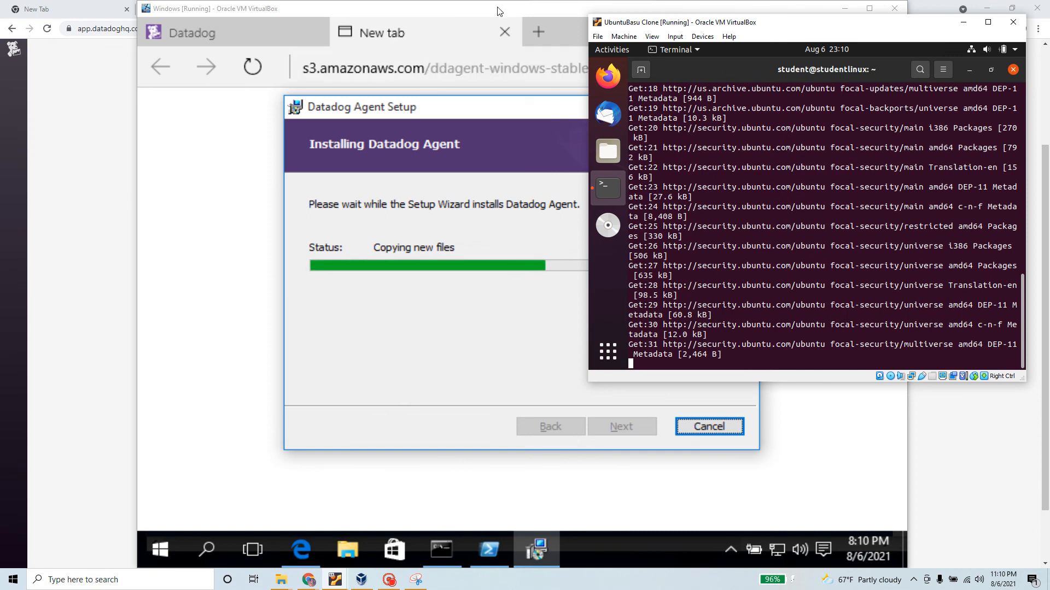
left_click_drag(500, 10, 385, 10)
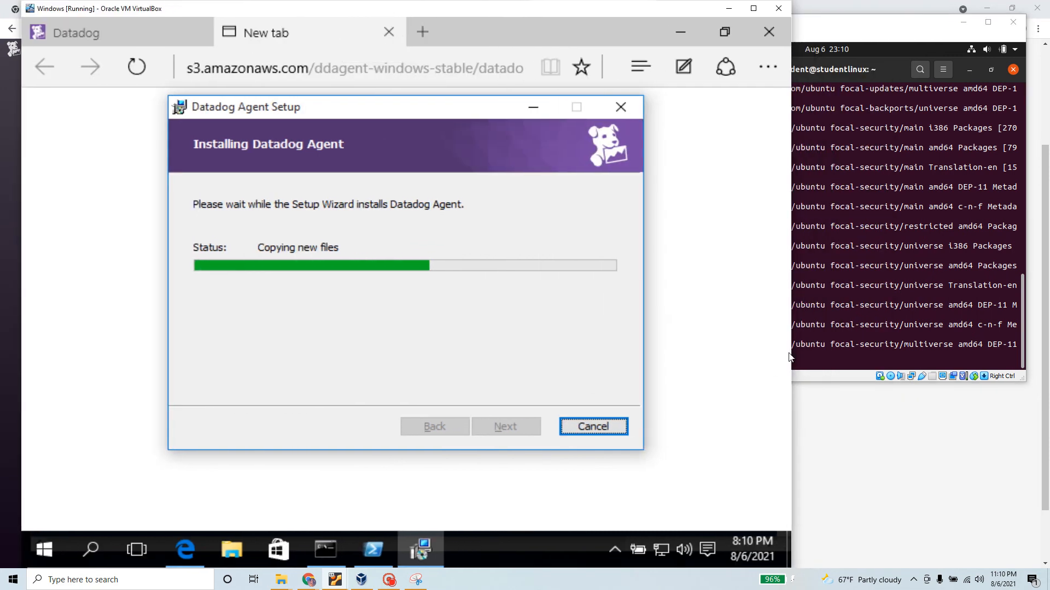
left_click_drag(791, 352, 589, 353)
left_click_drag(375, 15, 409, 16)
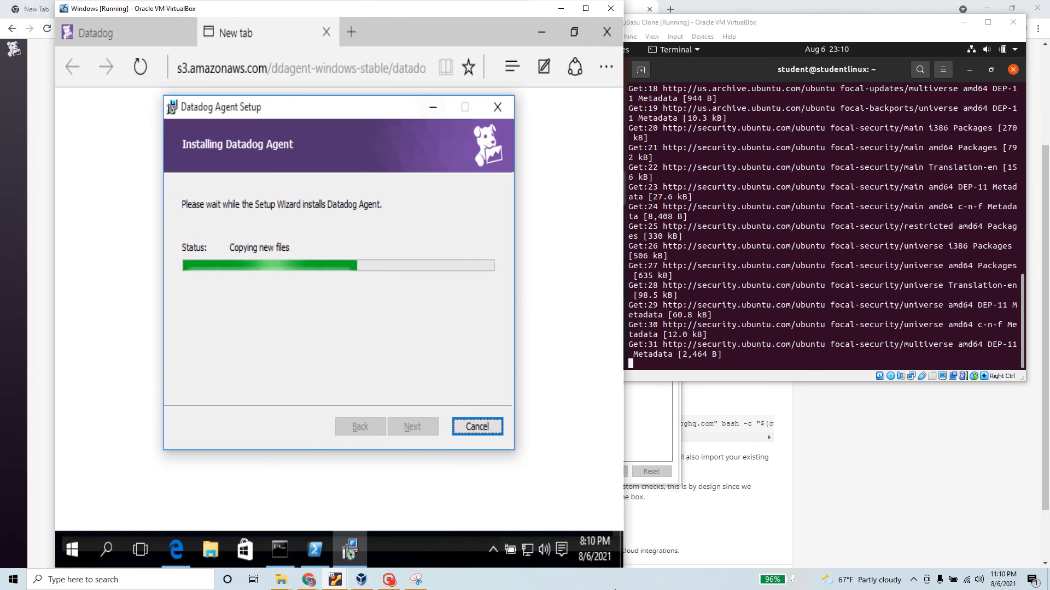
left_click_drag(621, 568, 600, 569)
left_click_drag(497, 8, 502, 7)
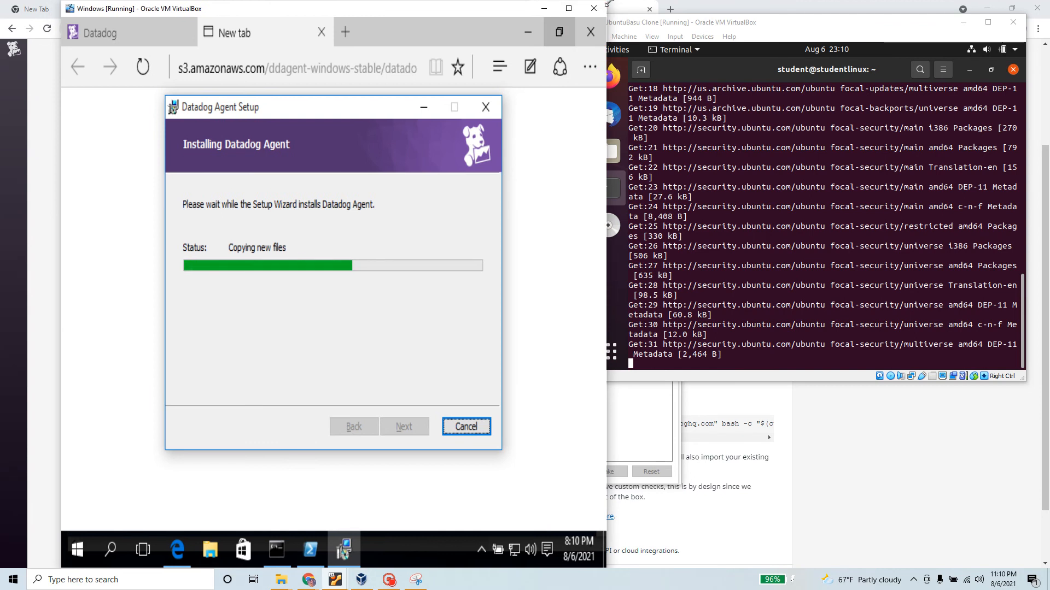
left_click_drag(606, 5, 581, 21)
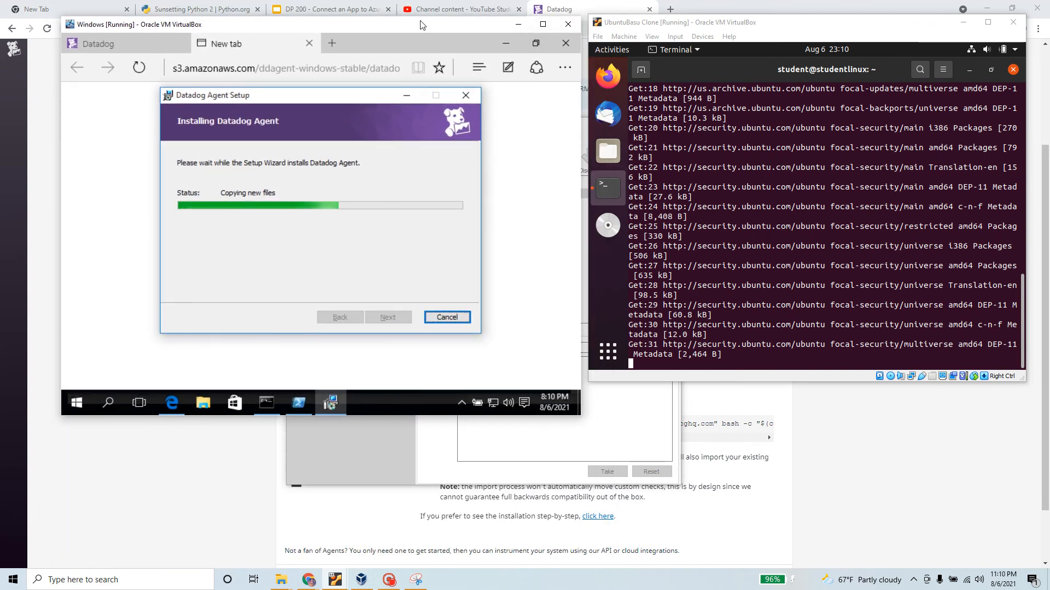
mouse_move(432, 28)
left_mouse_down()
mouse_move(438, 15)
mouse_move(436, 24)
left_mouse_up()
Make the Ubuntu VM window taller and bring back the Datadog Ubuntu install page
left_click_drag(589, 381, 586, 410)
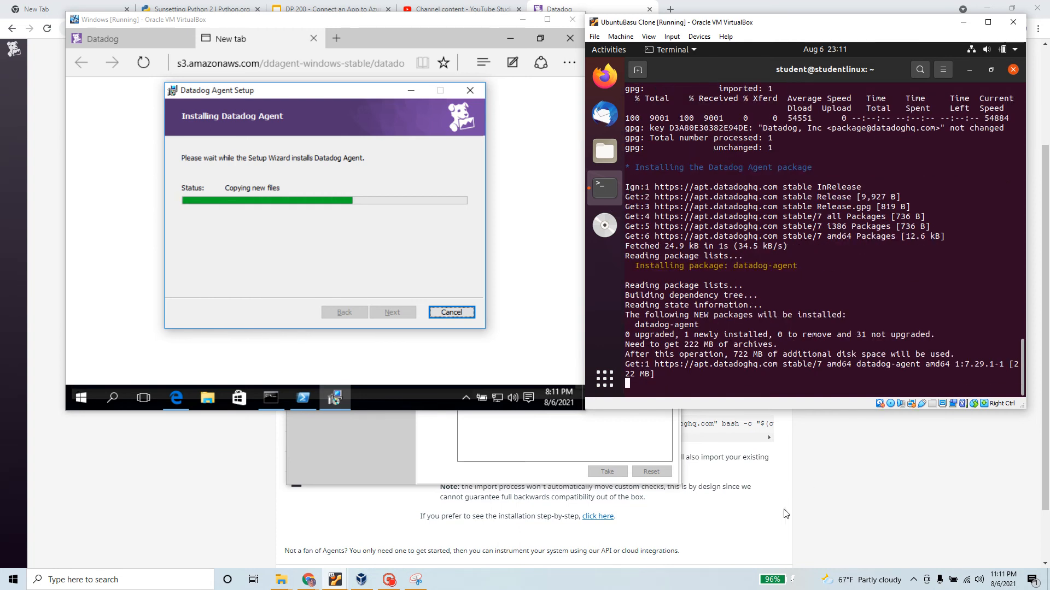
left_click(765, 496)
scroll(423, 294, "down", 1)
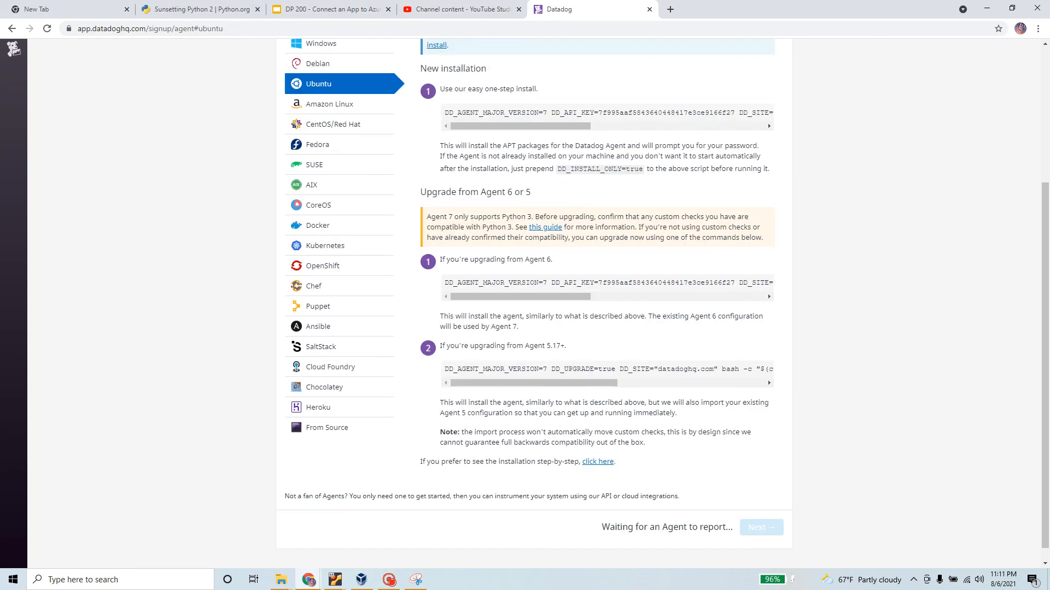
Review the Ubuntu New installation instructions, including the note about installing APT packages
left_click_drag(419, 68, 507, 71)
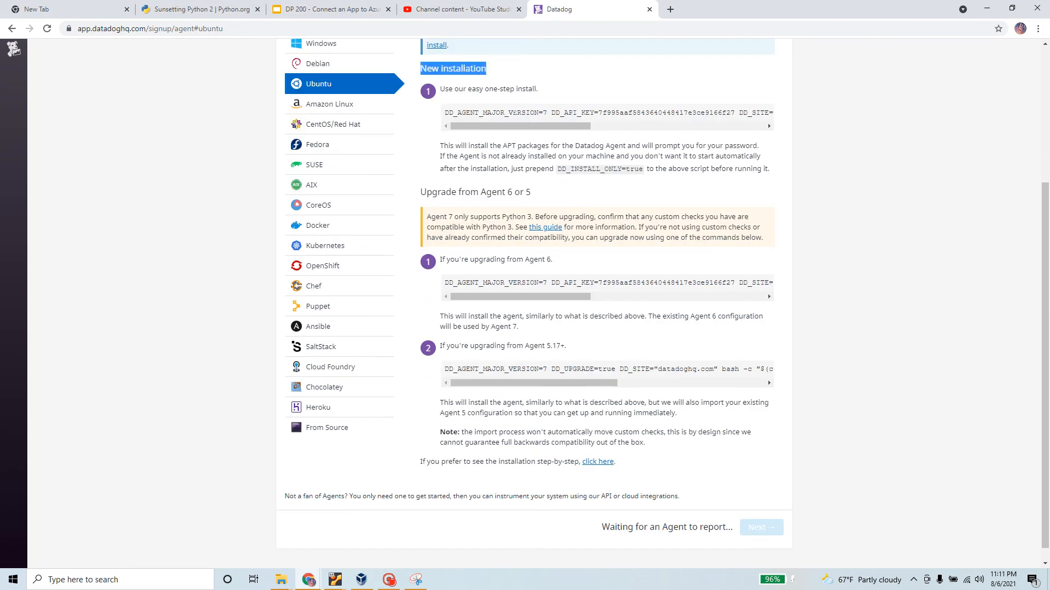
left_click_drag(440, 146, 753, 146)
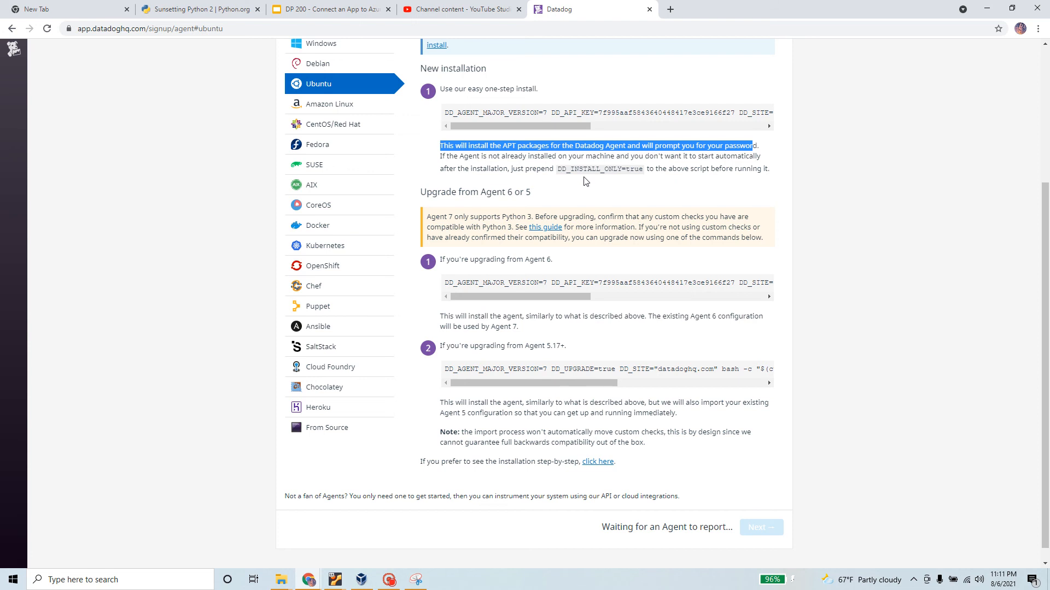
left_click_drag(568, 127, 743, 128)
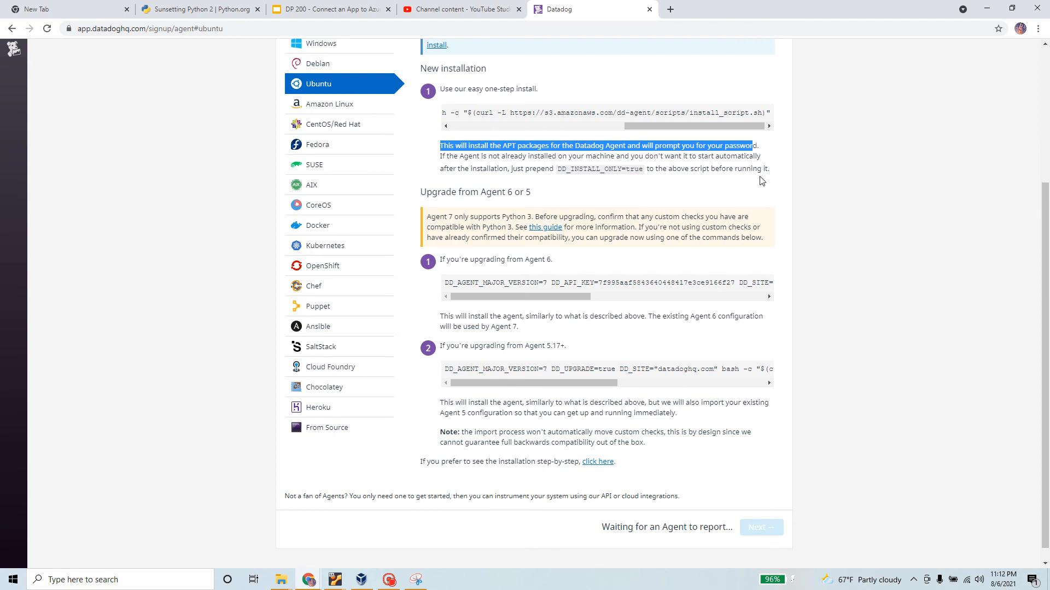
scroll(668, 311, "down", 1)
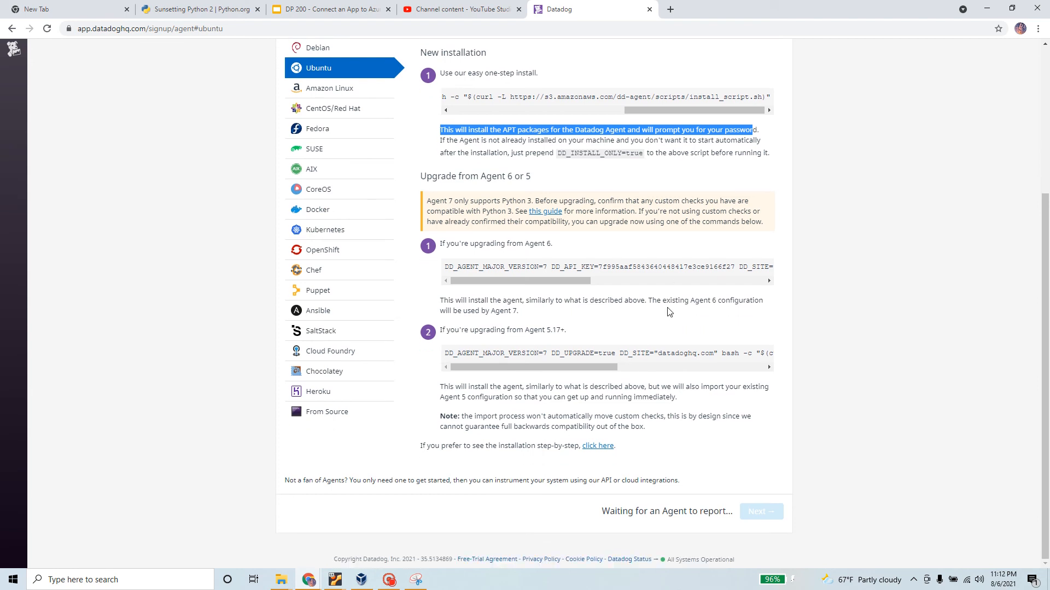
scroll(668, 311, "up", 4)
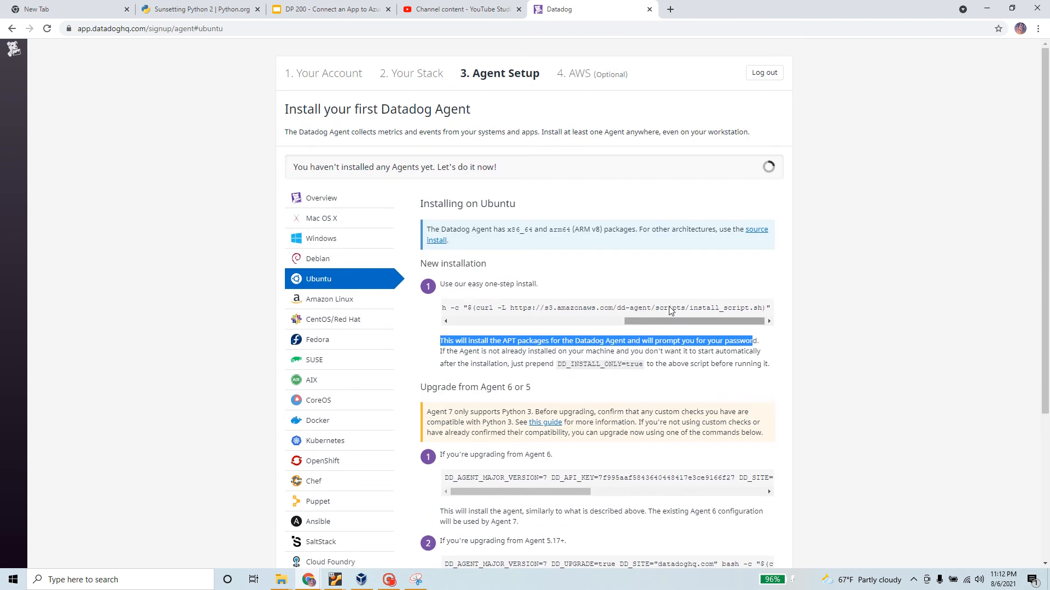
scroll(343, 286, "down", 4)
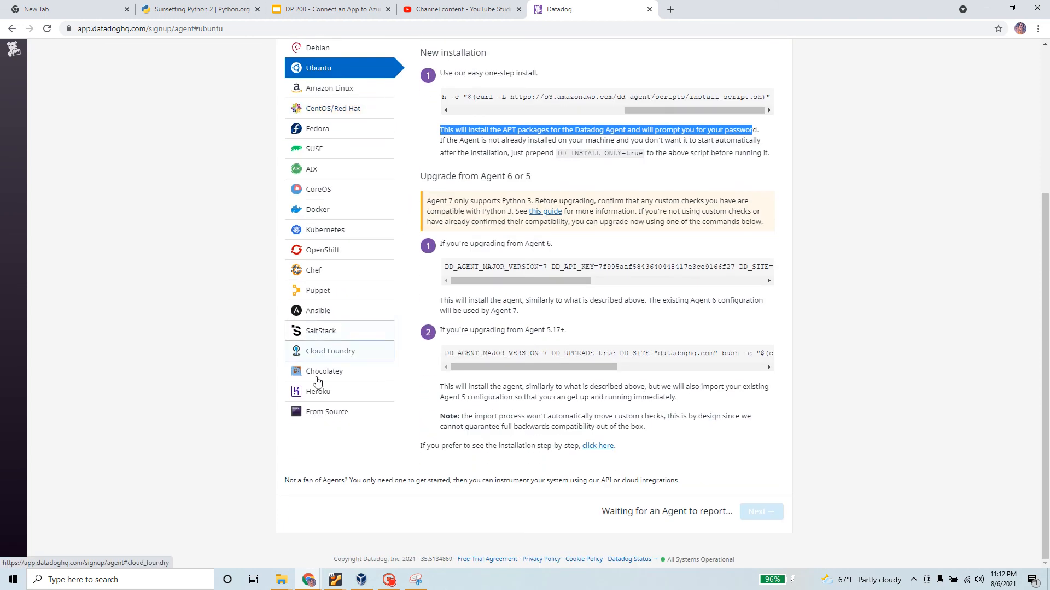
scroll(308, 401, "up", 4)
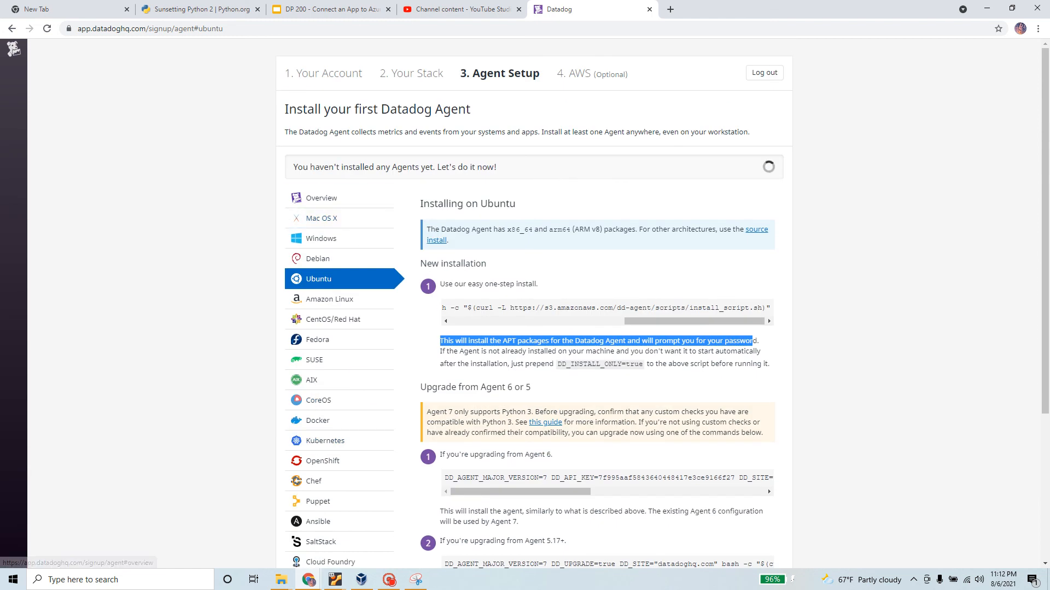
left_click(377, 143)
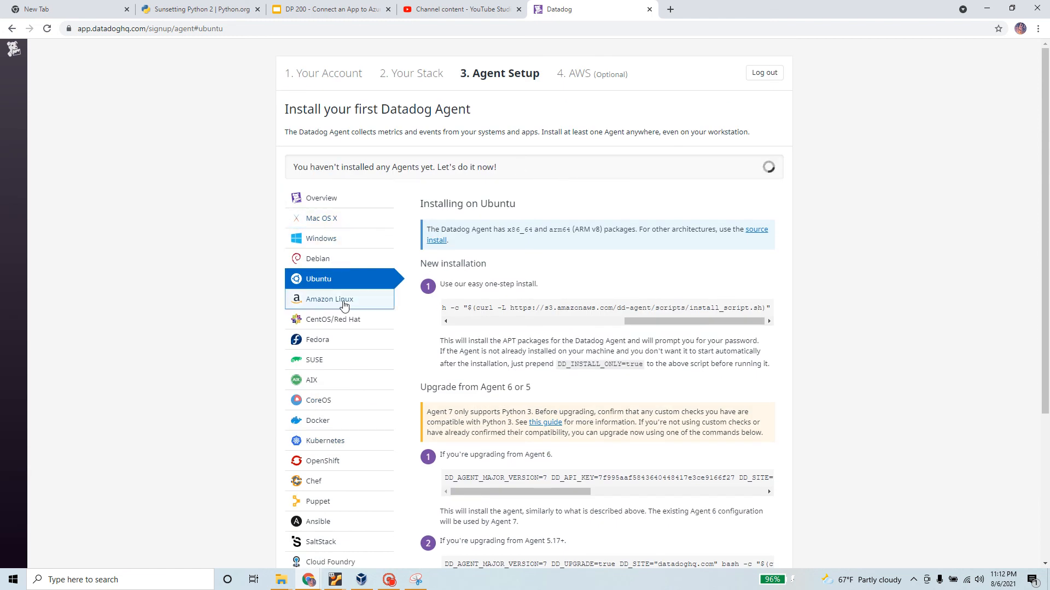
scroll(347, 343, "down", 1)
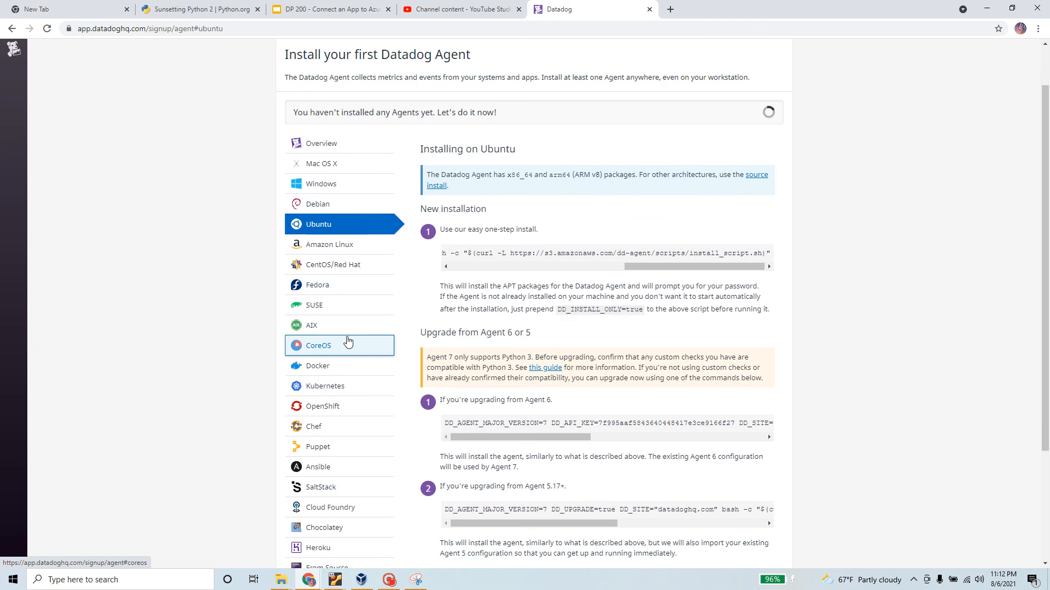
scroll(348, 342, "down", 2)
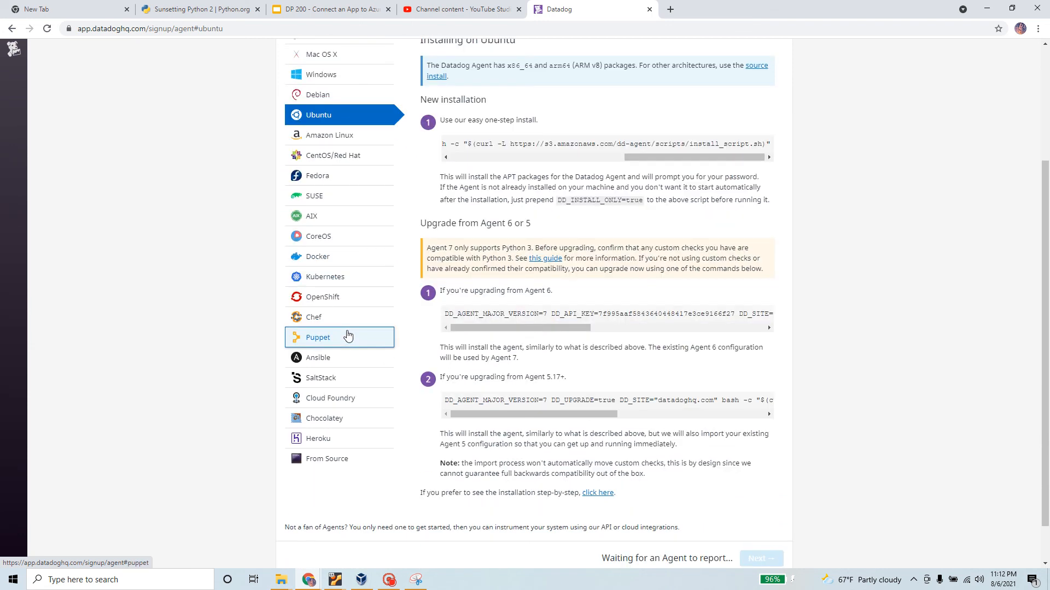
scroll(347, 335, "down", 1)
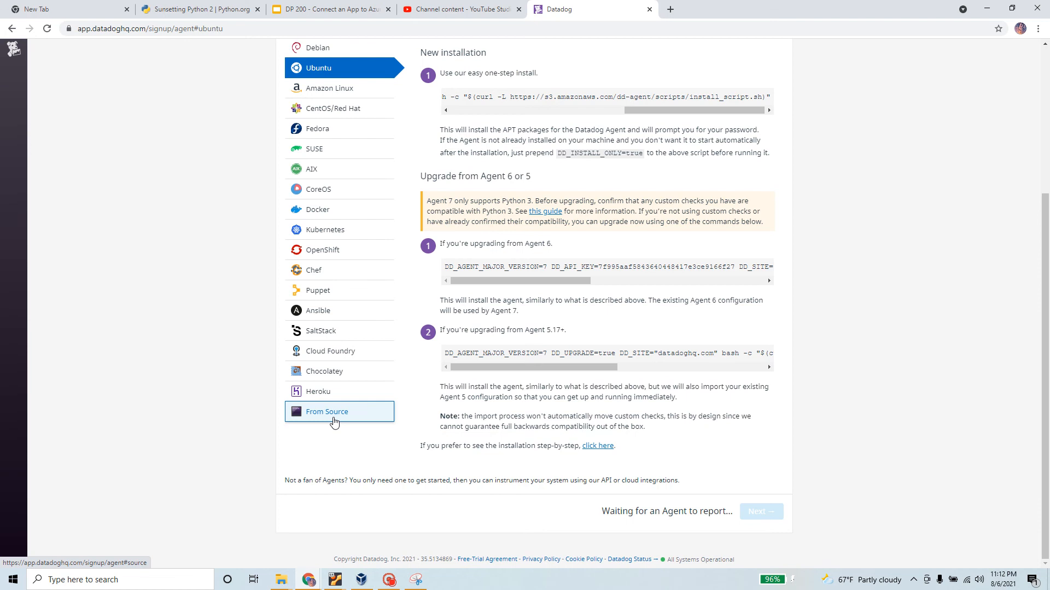
scroll(335, 422, "up", 3)
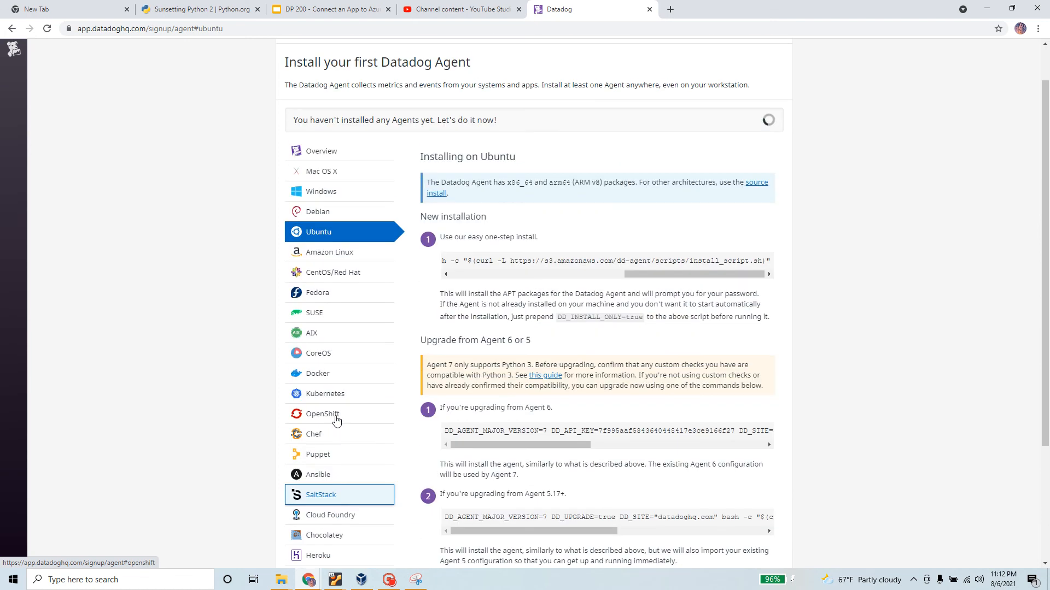
Switch to the Windows agent instructions and open the Datadog Azure documentation in a new tab
left_click(325, 202)
scroll(623, 372, "down", 6)
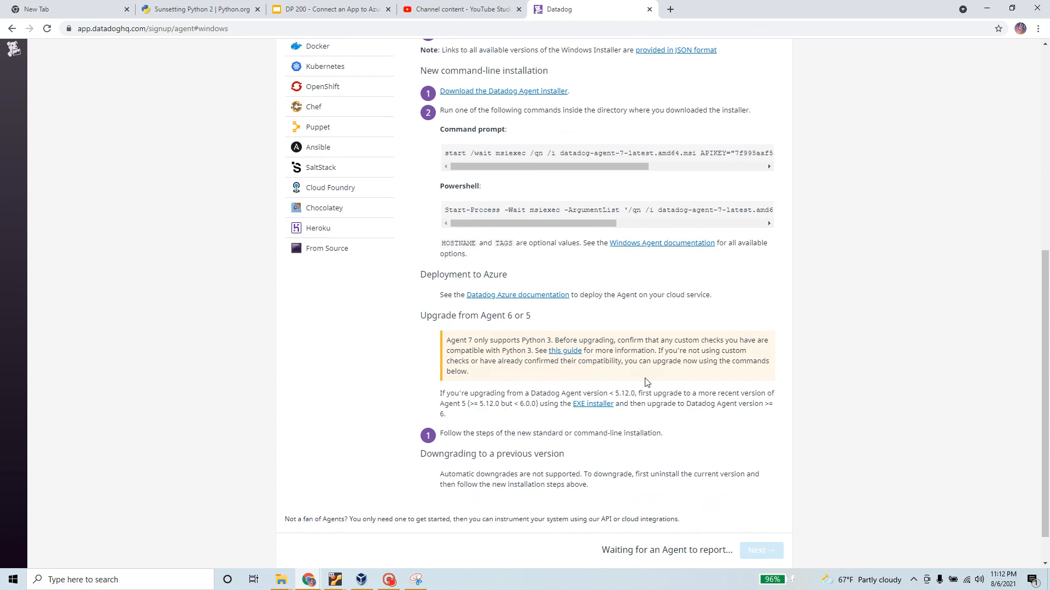
scroll(646, 381, "down", 1)
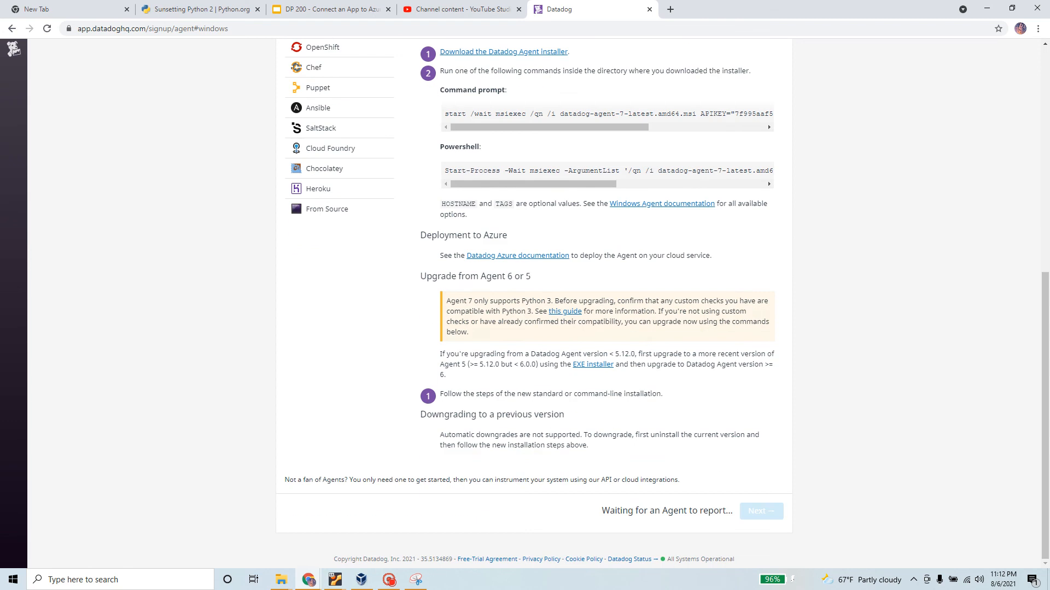
right_click(524, 260)
left_click(547, 265)
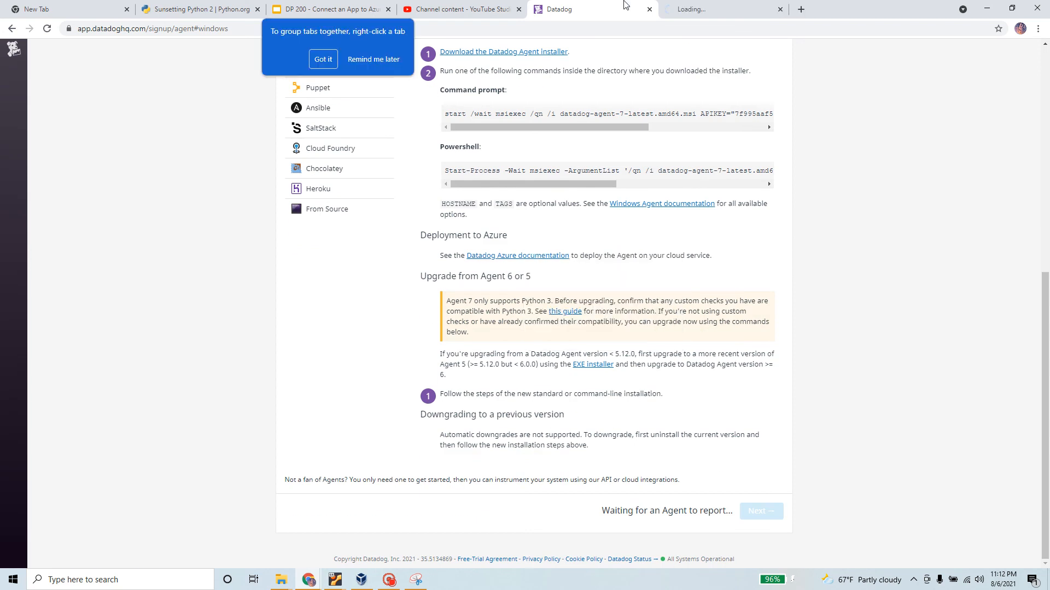
left_click(706, 10)
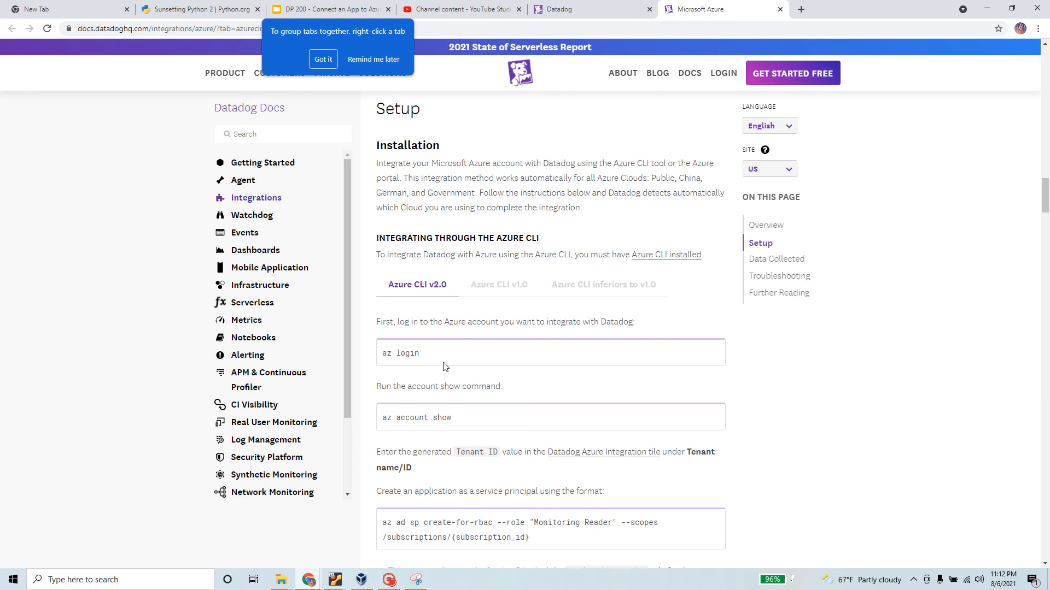
scroll(427, 347, "down", 2)
left_click_drag(426, 251, 381, 250)
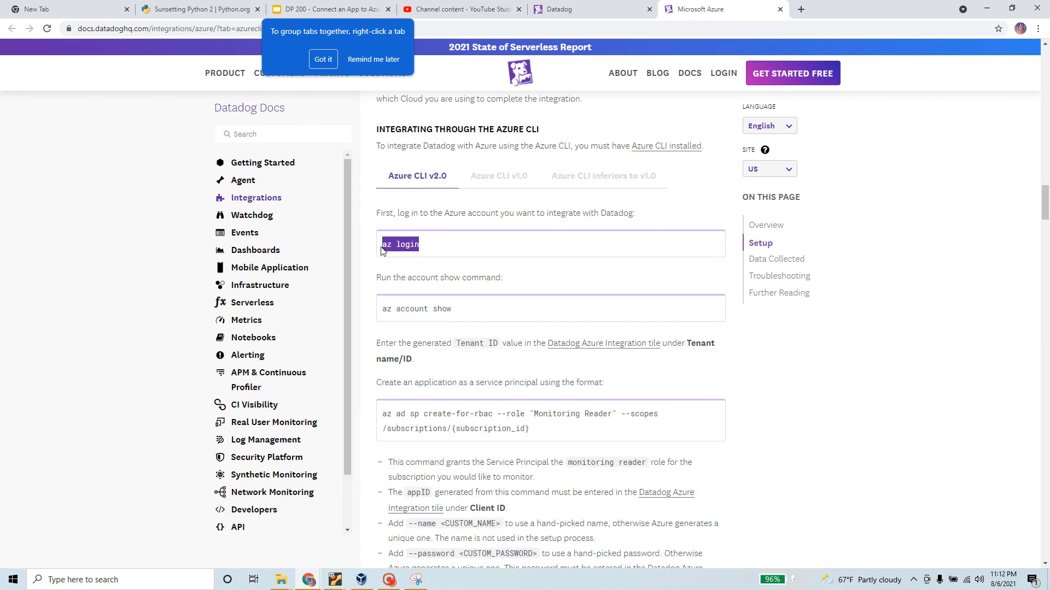
left_click_drag(458, 314, 379, 314)
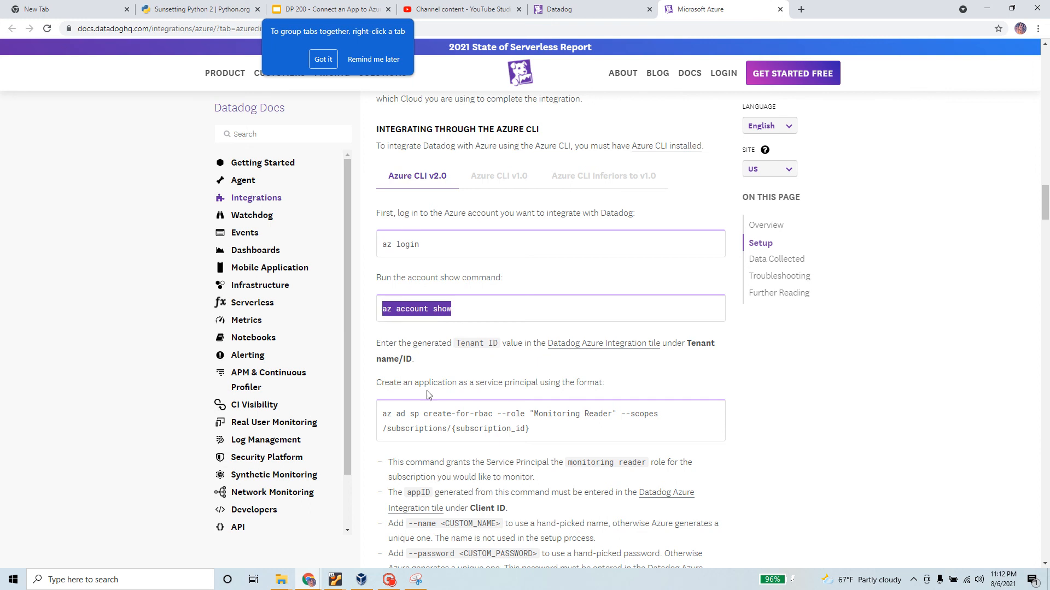
scroll(428, 395, "down", 2)
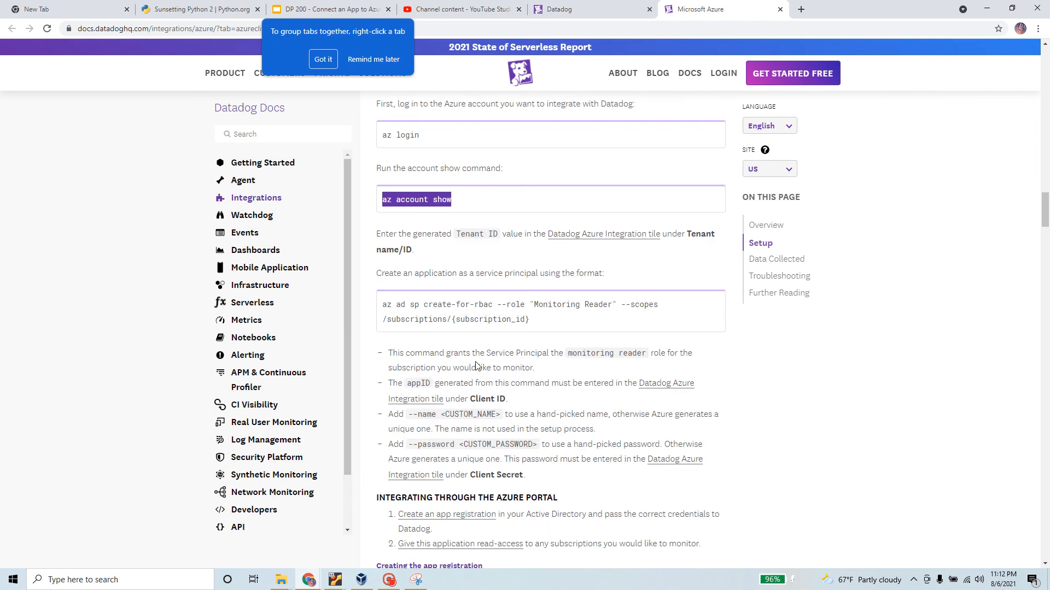
left_click_drag(376, 273, 626, 278)
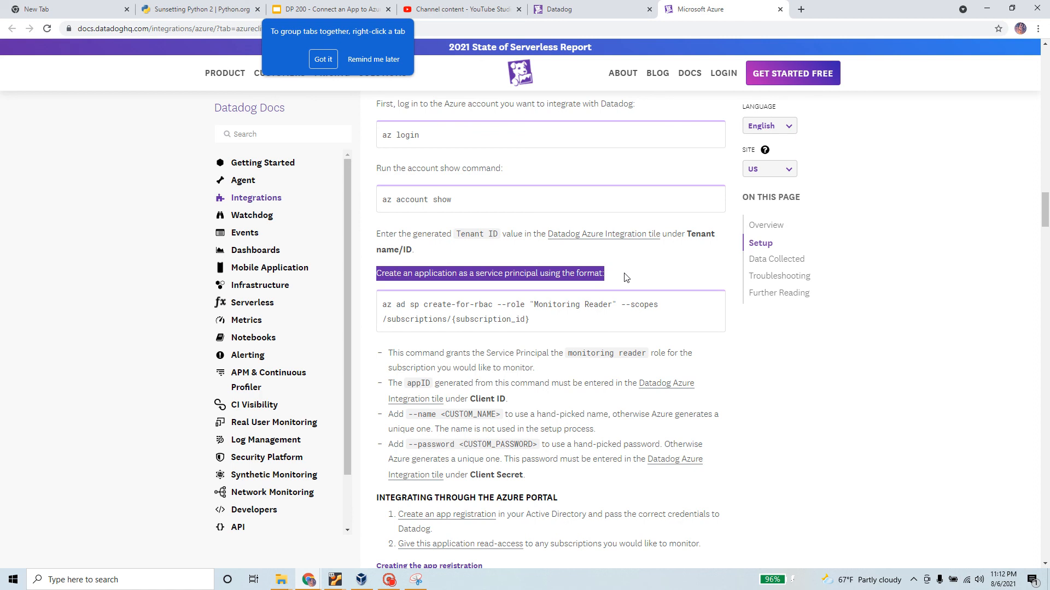
scroll(572, 424, "down", 4)
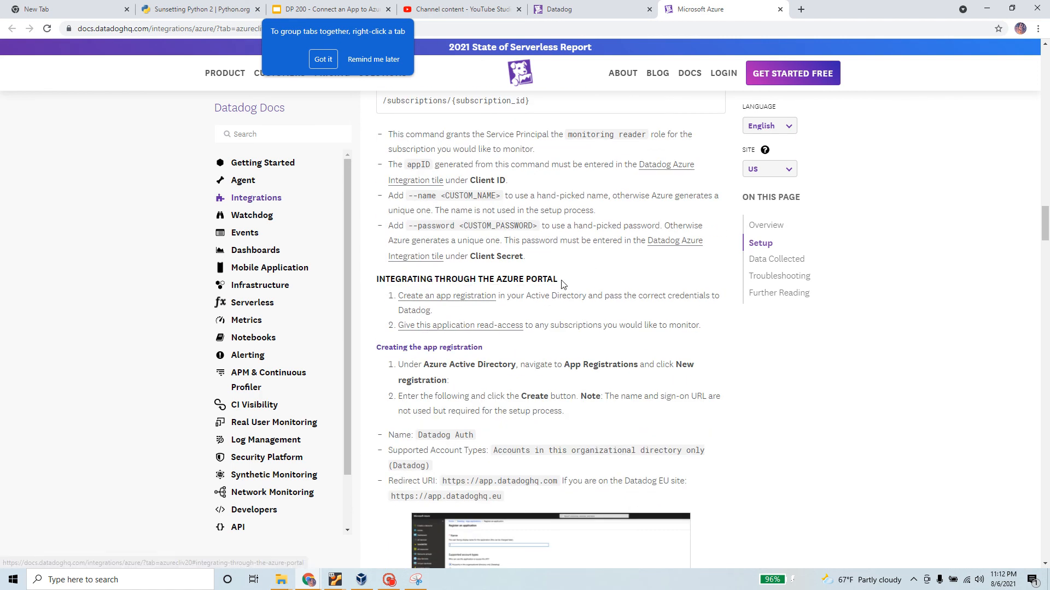
left_click_drag(563, 283, 371, 284)
scroll(383, 303, "up", 2)
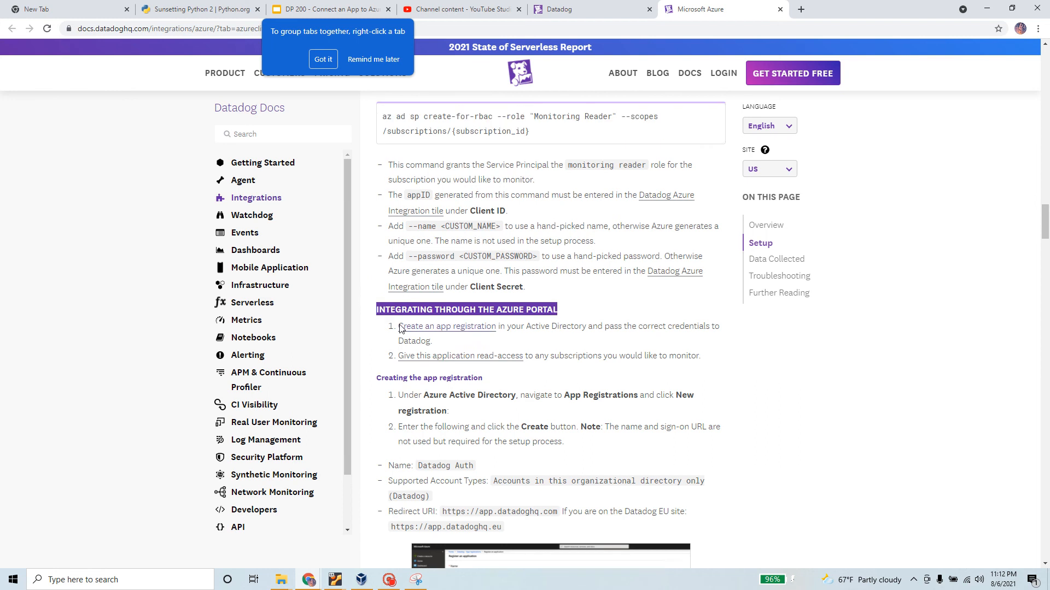
scroll(391, 332, "down", 7)
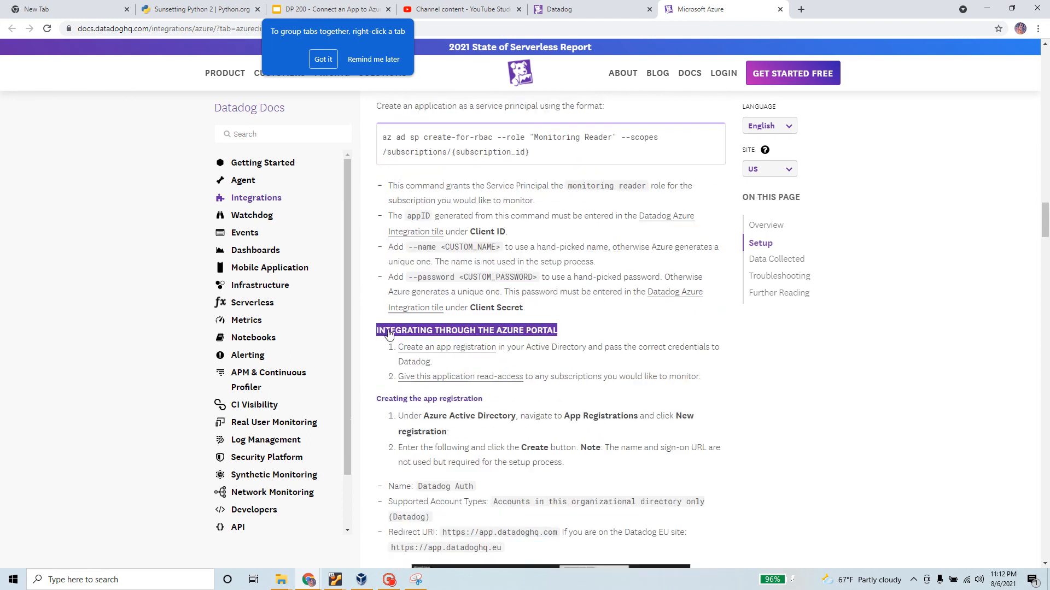
scroll(391, 332, "down", 4)
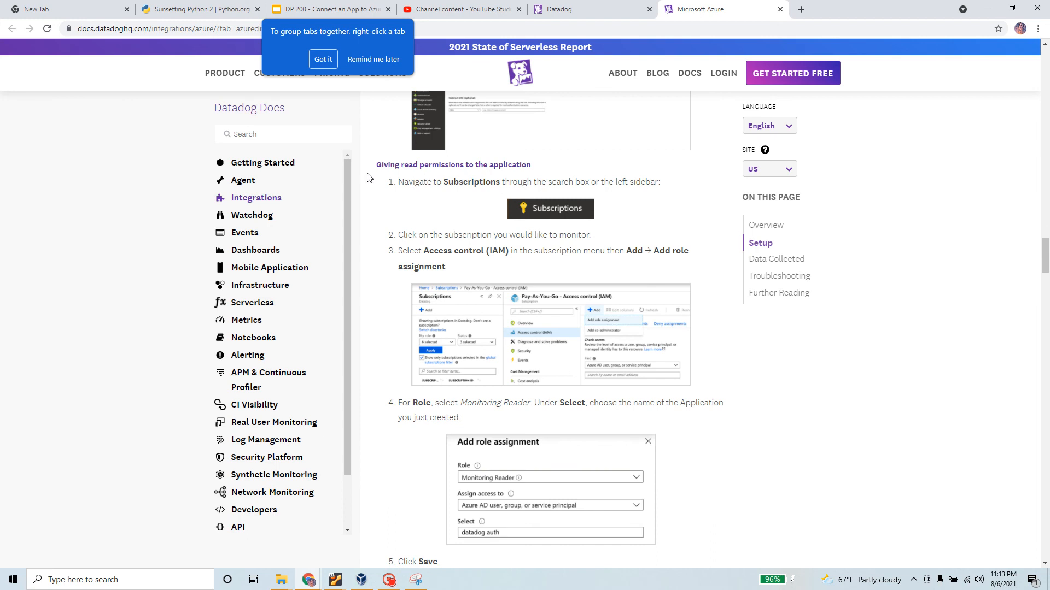
scroll(469, 356, "down", 15)
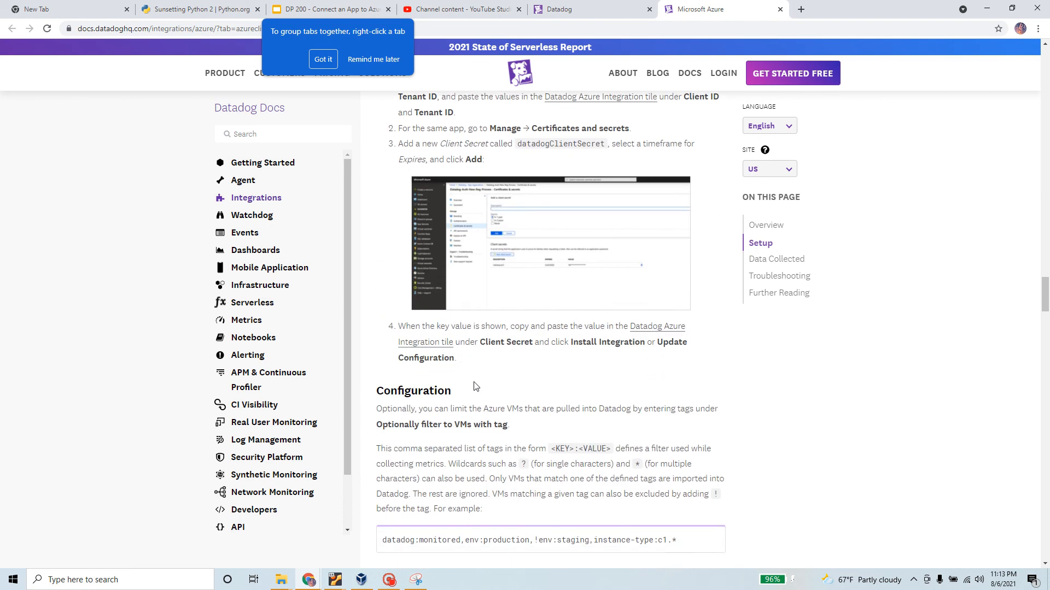
scroll(474, 383, "down", 12)
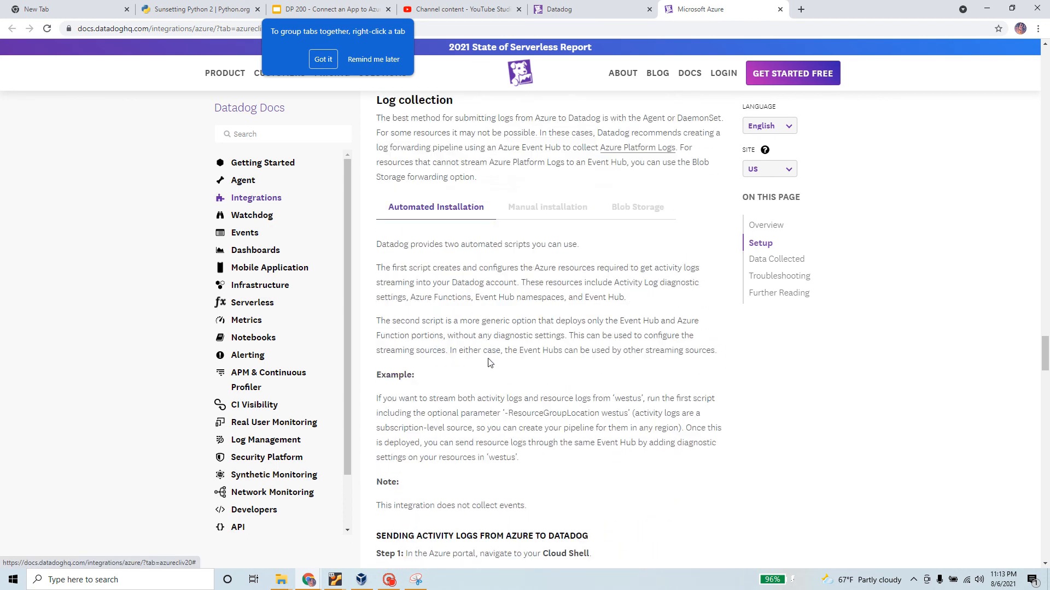
scroll(488, 362, "down", 2)
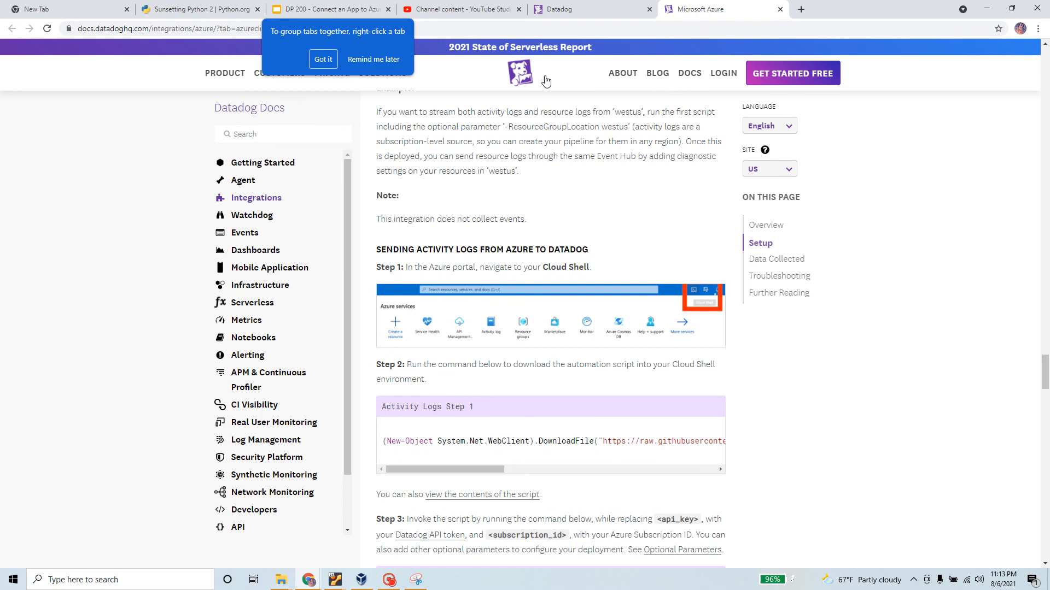
Finish the Datadog Agent setup wizard in the Windows VM
left_click(360, 581)
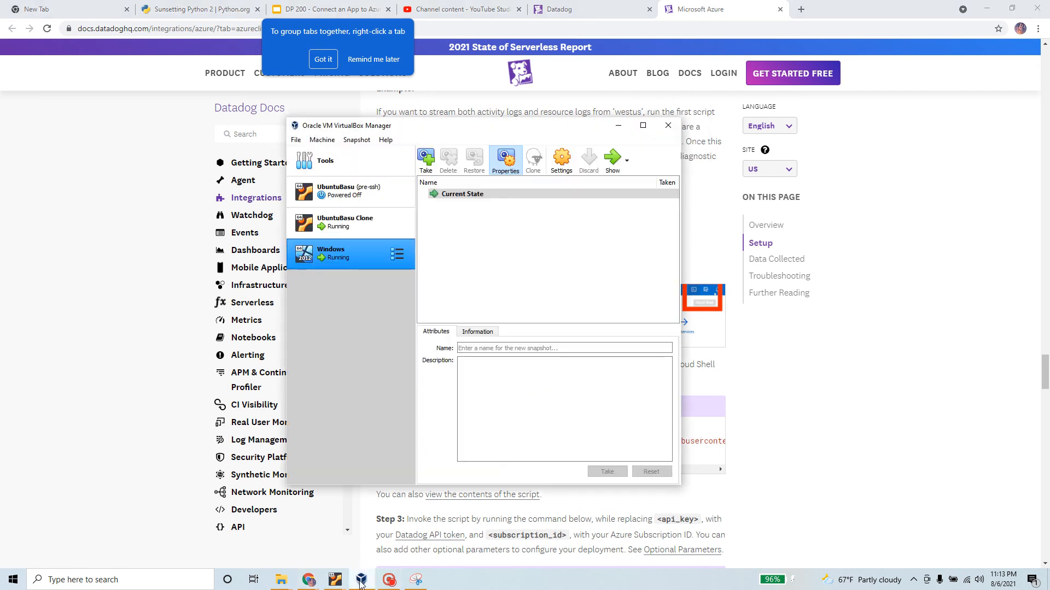
left_click(617, 162)
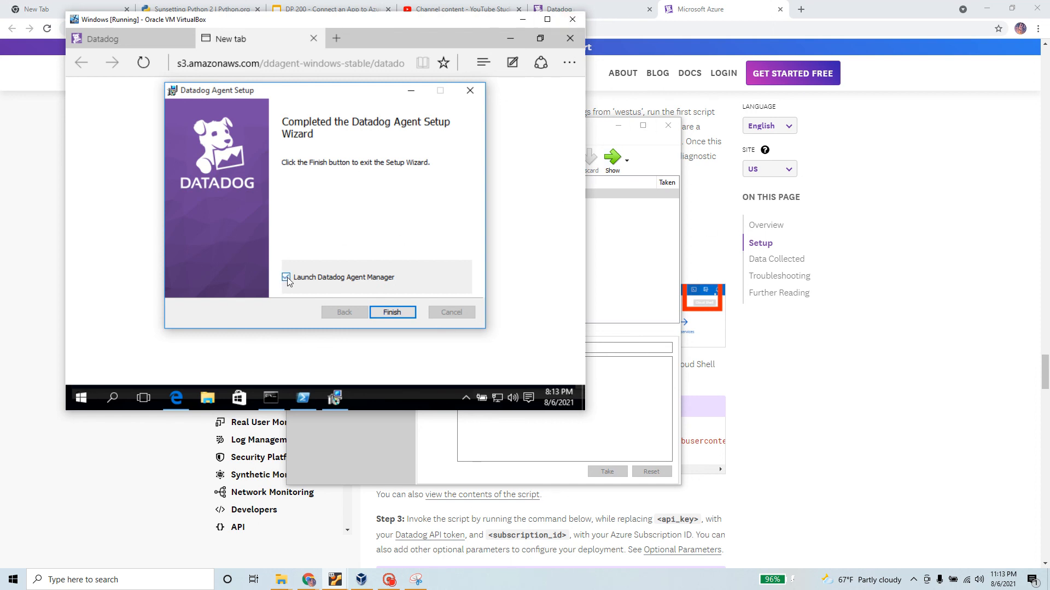
left_click(392, 312)
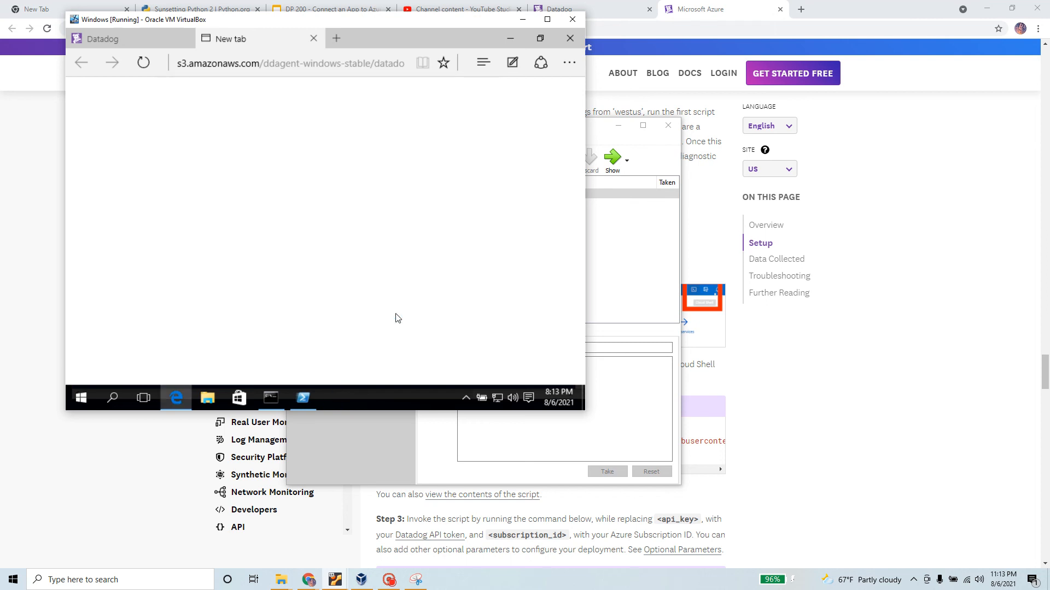
Review the Windows agent setup page, highlighting step 5 about launching the Agent Manager
left_click(878, 152)
scroll(264, 231, "down", 5)
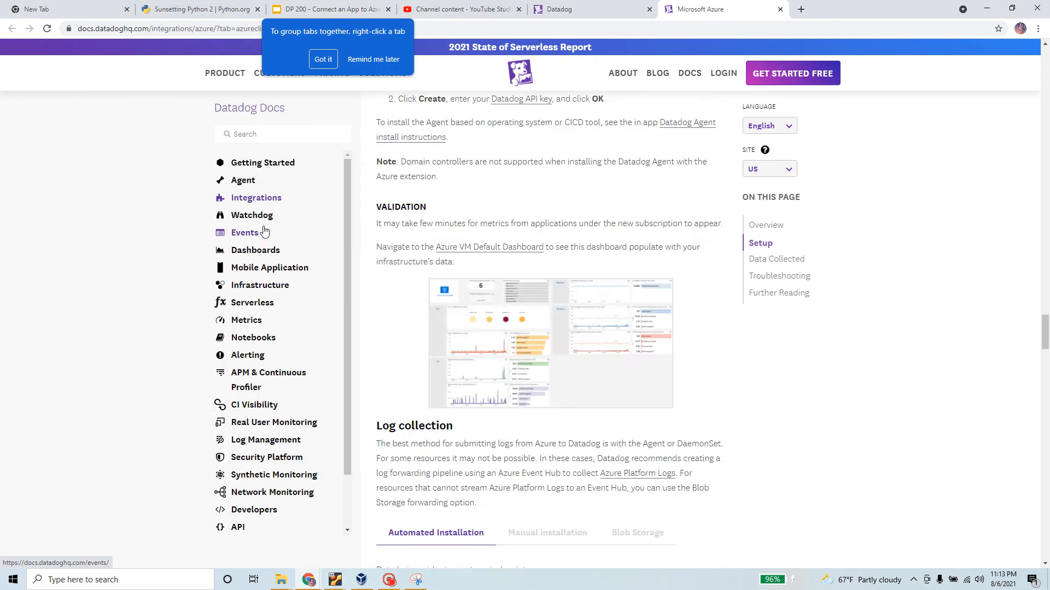
scroll(264, 232, "up", 5)
left_click(590, 9)
scroll(314, 284, "up", 10)
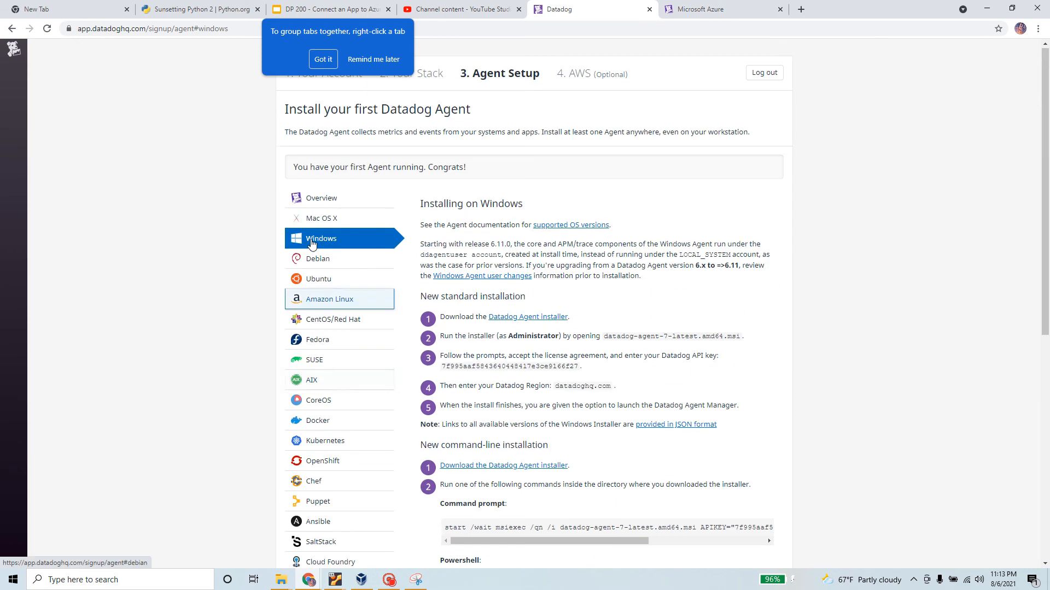
scroll(588, 310, "down", 2)
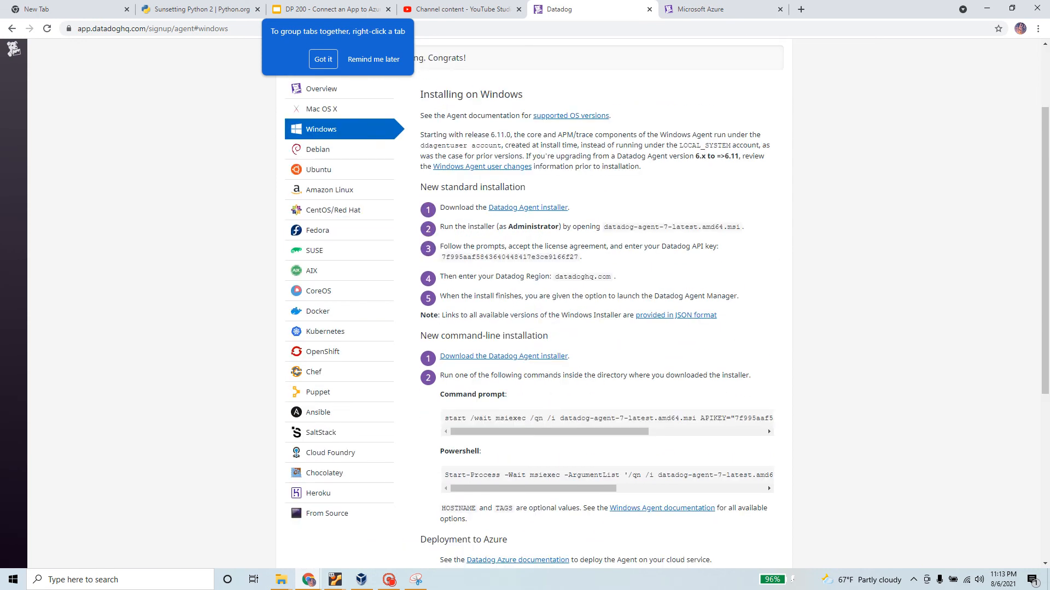
left_click_drag(440, 296, 742, 300)
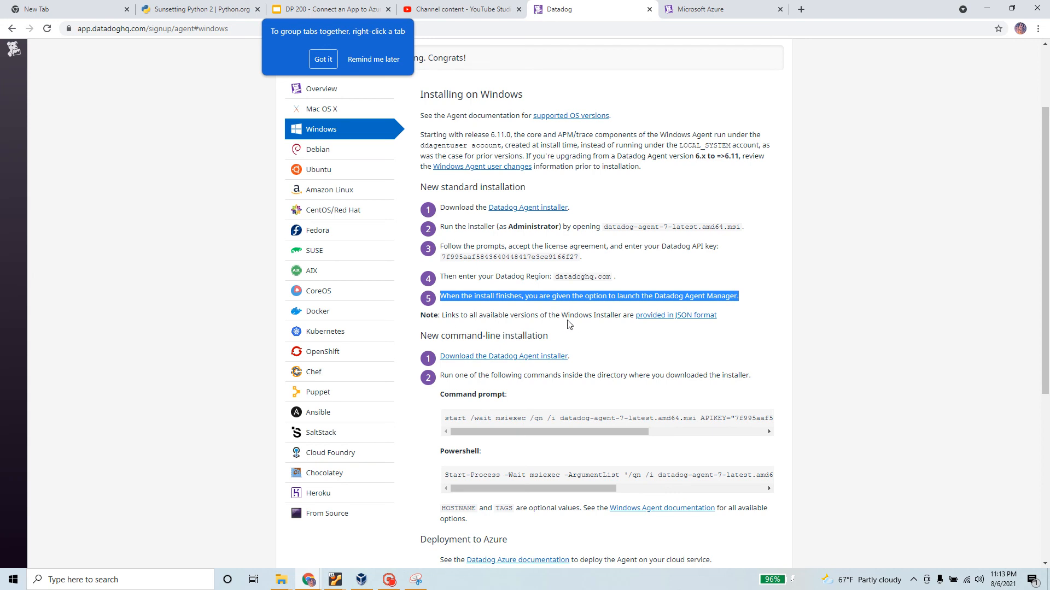
scroll(677, 339, "down", 3)
Reload the blank Edge page in the Windows VM, then return to the Datadog setup page
key("alt+Tab")
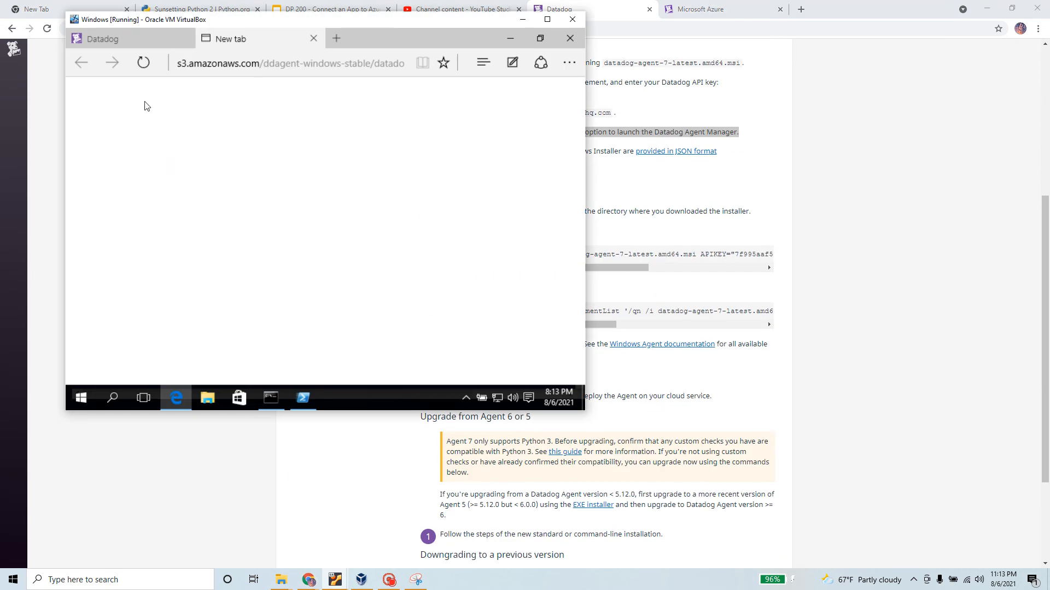
left_click(303, 399)
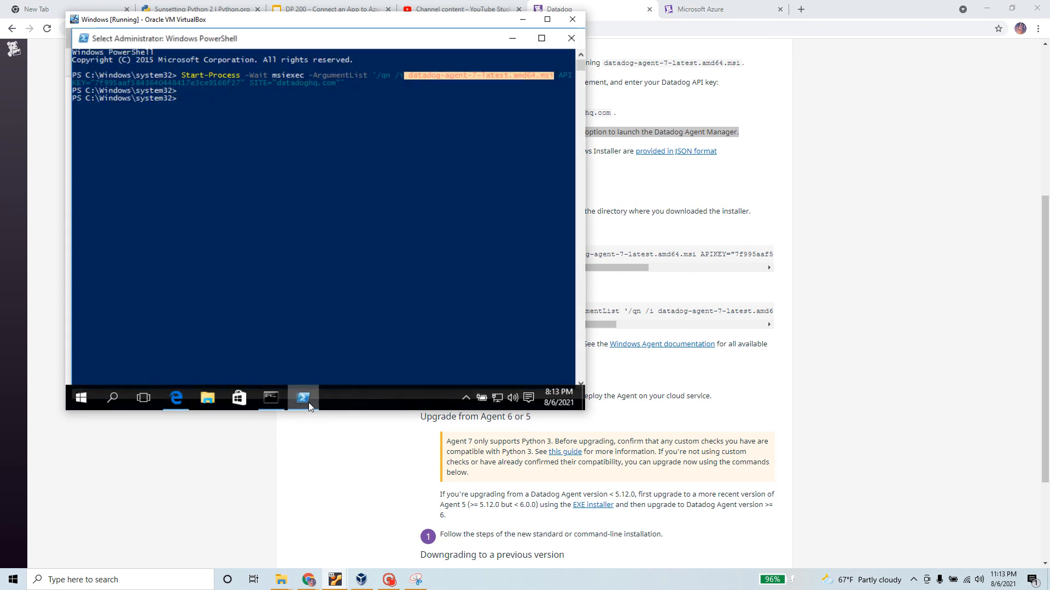
left_click(308, 403)
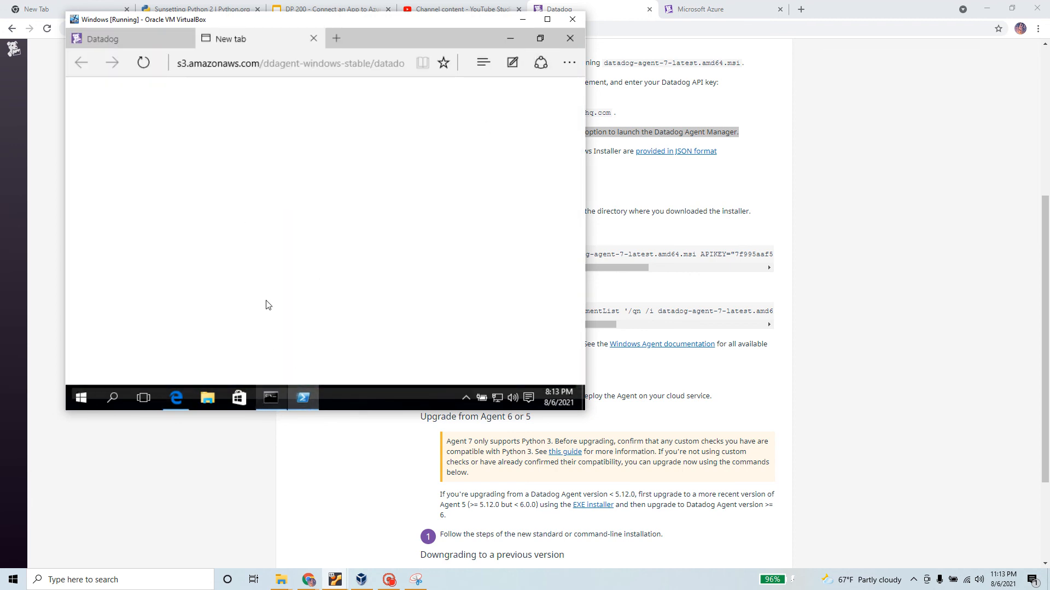
left_click(143, 61)
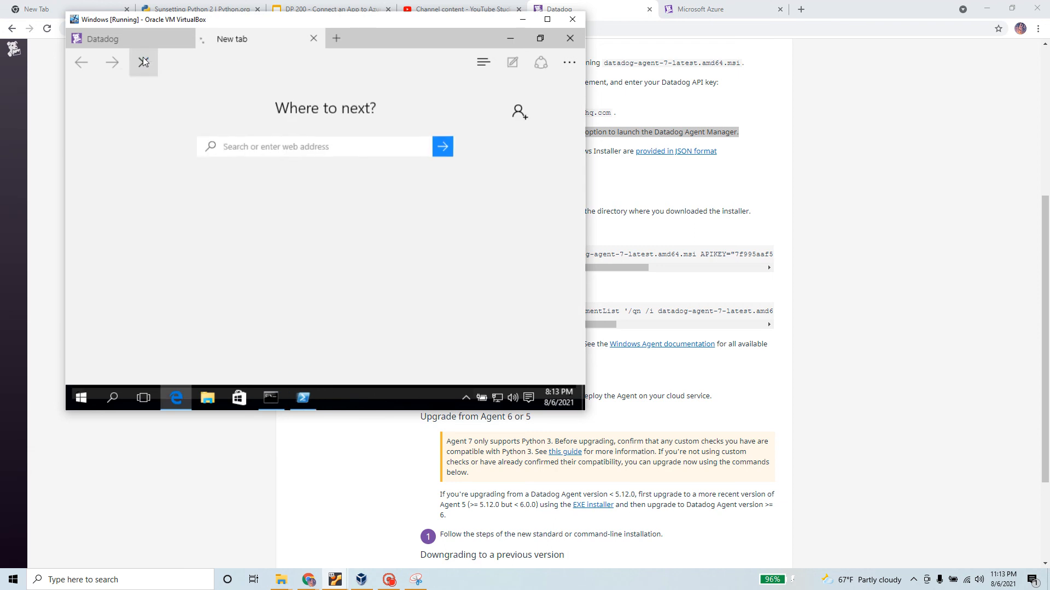
left_click(180, 402)
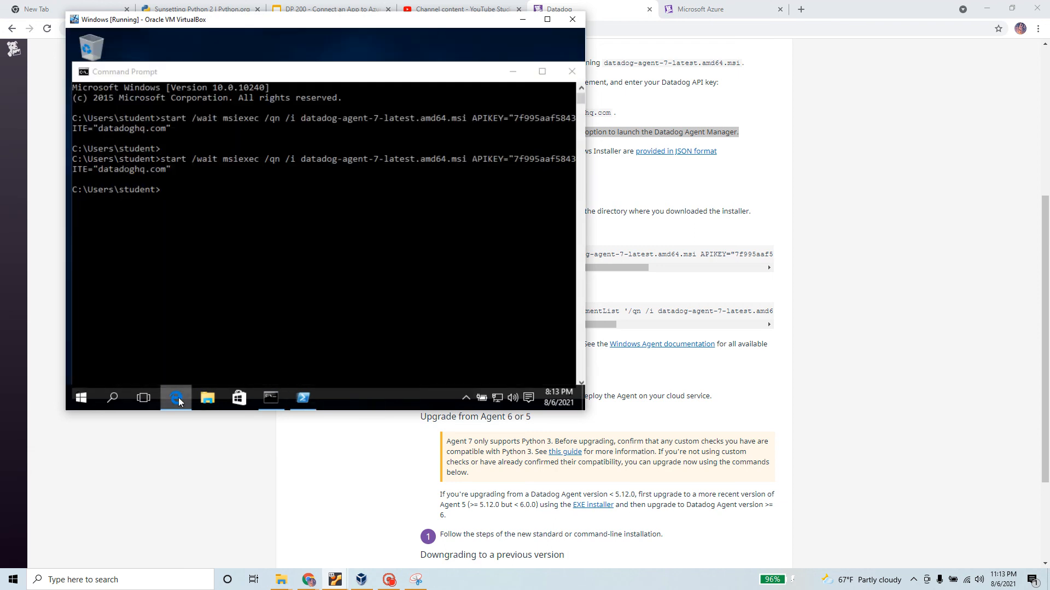
left_click(179, 398)
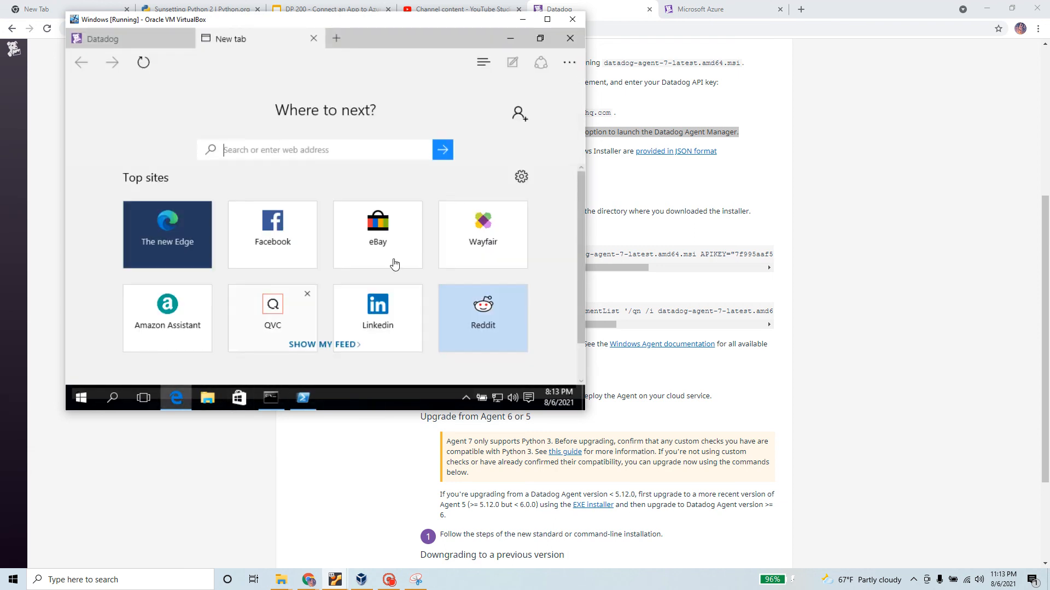
left_click(886, 147)
scroll(490, 285, "up", 5)
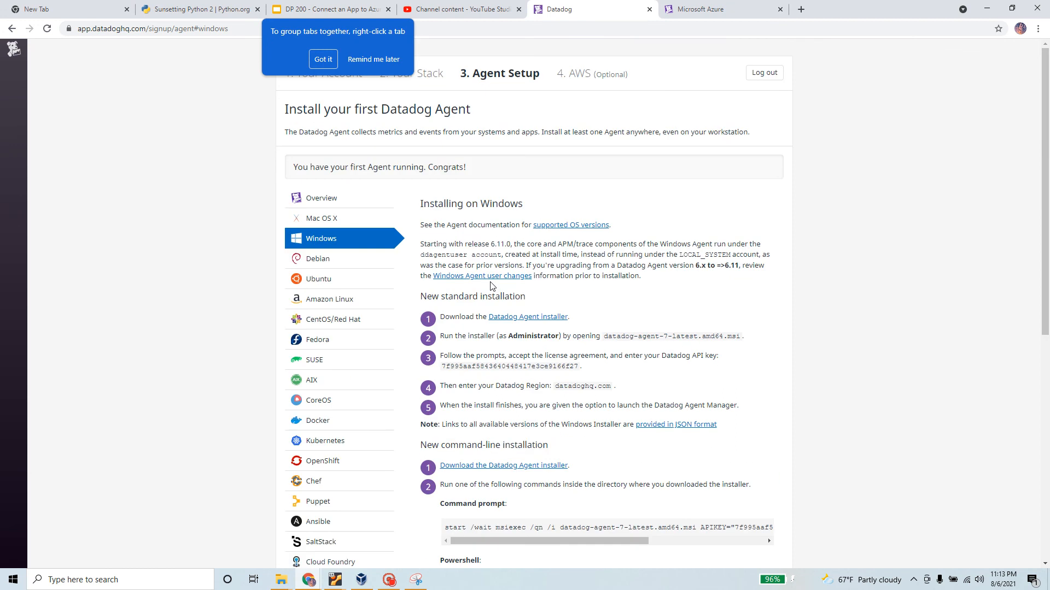
scroll(588, 237, "down", 8)
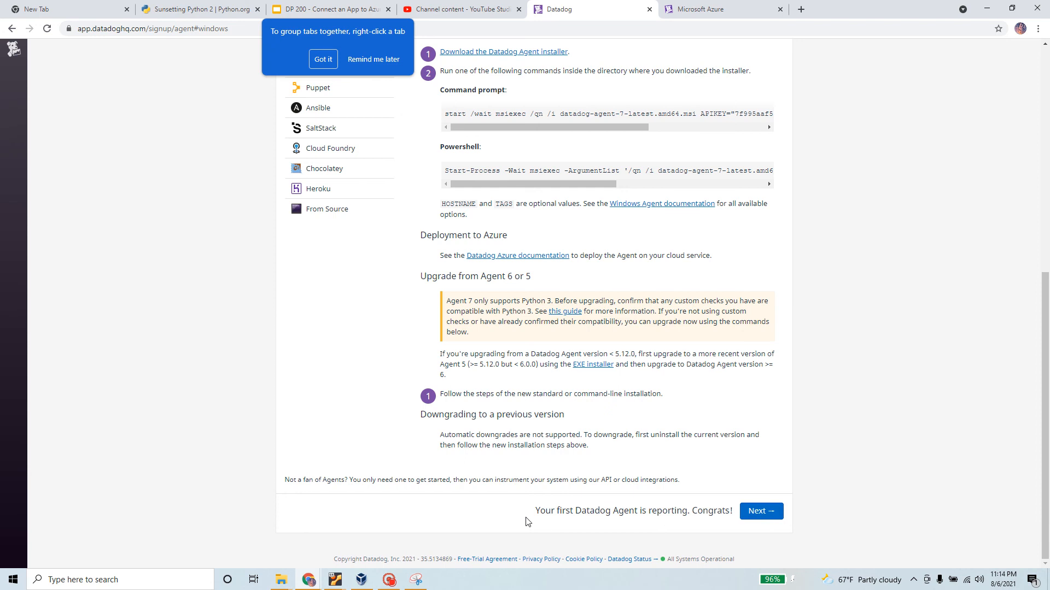
left_click_drag(525, 520, 736, 520)
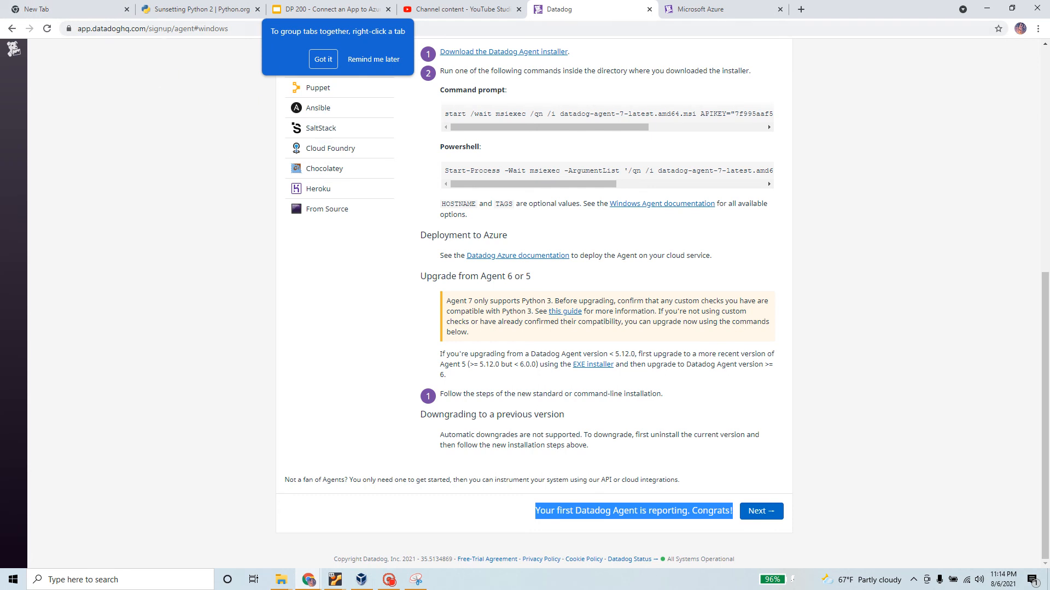
left_click(241, 29)
key("ctrl+a")
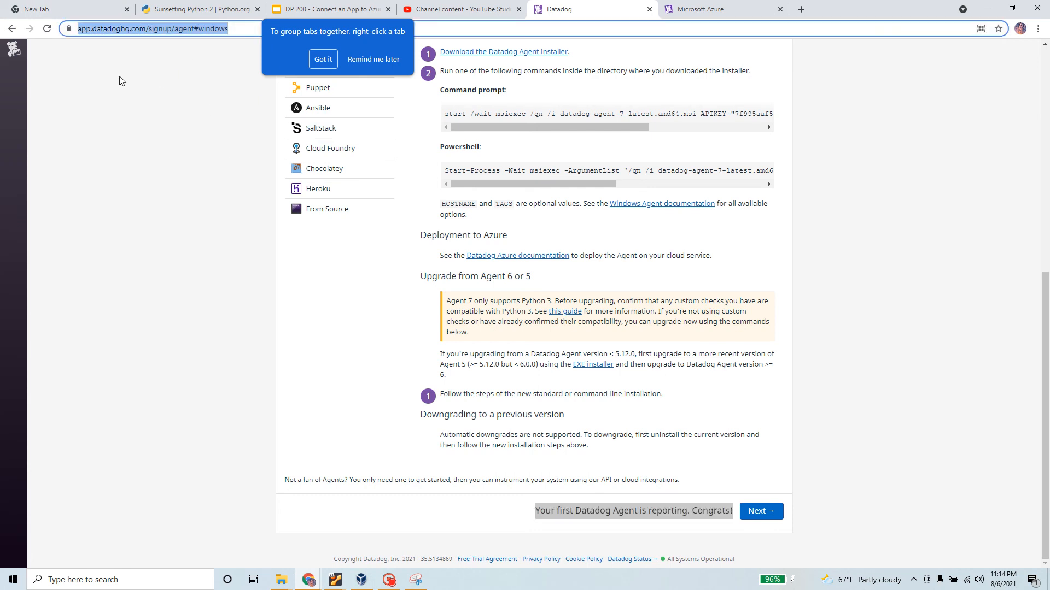
mouse_move(339, 585)
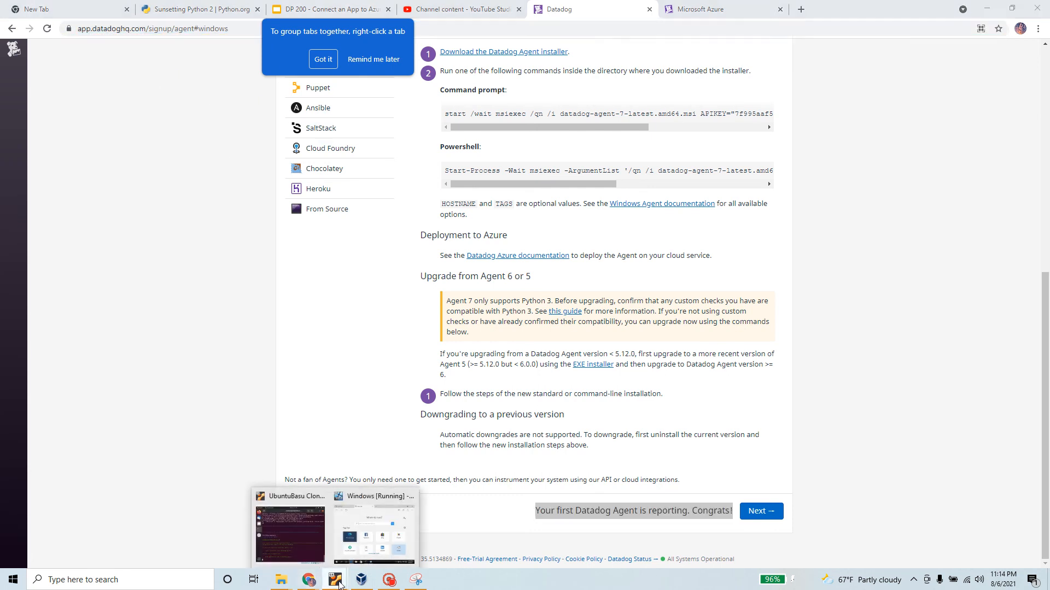
Confirm the Ubuntu agent is running, note its stop and start commands, and return to Datadog
left_click(303, 543)
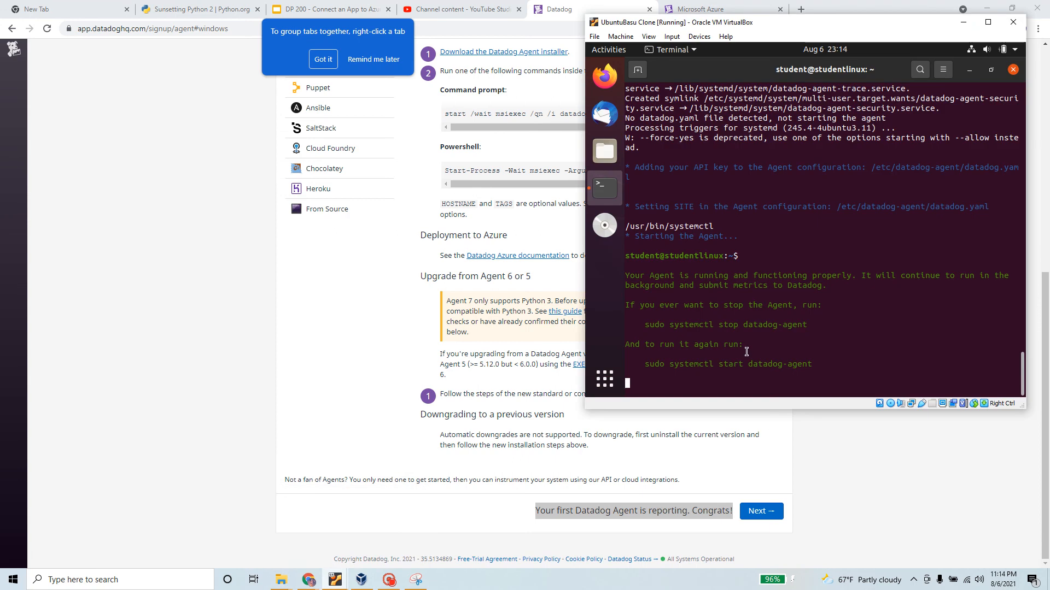
scroll(749, 349, "up", 3)
scroll(750, 349, "down", 3)
left_click_drag(626, 276, 832, 288)
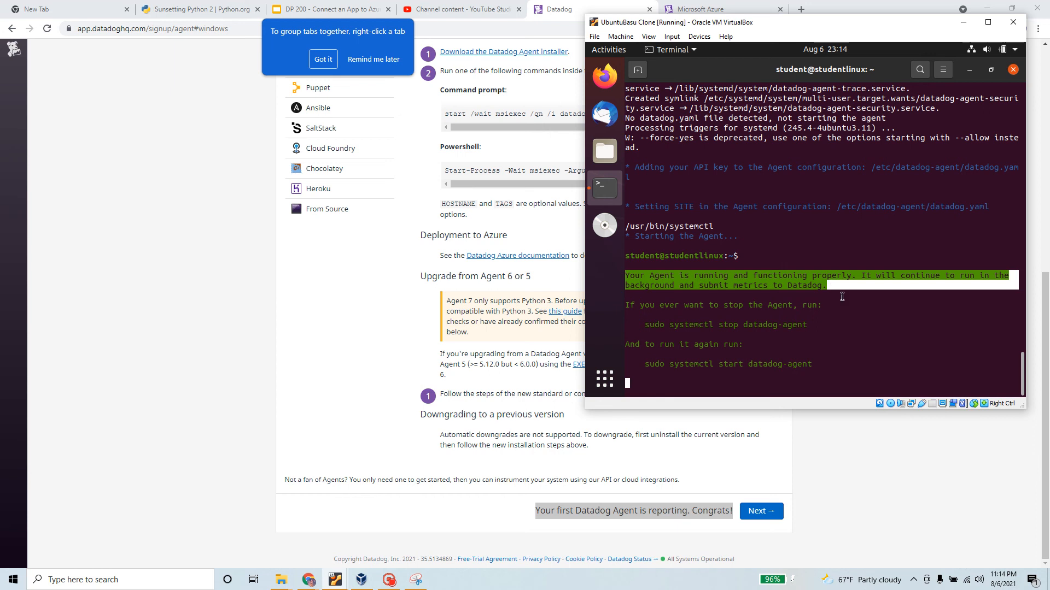
mouse_move(842, 297)
left_mouse_down()
mouse_move(851, 358)
mouse_move(843, 296)
left_mouse_up()
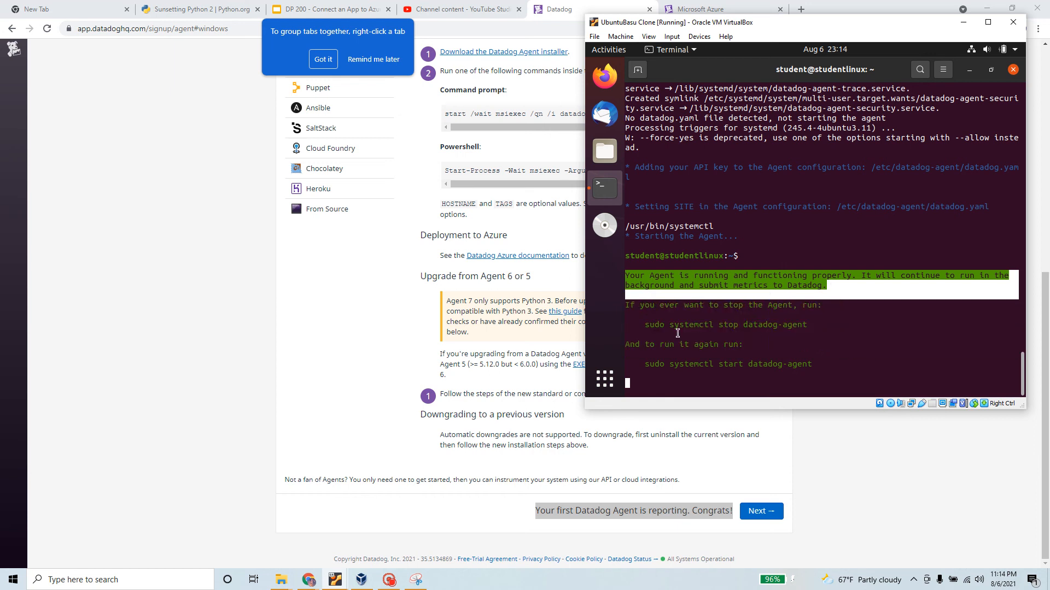
left_click_drag(645, 326, 814, 327)
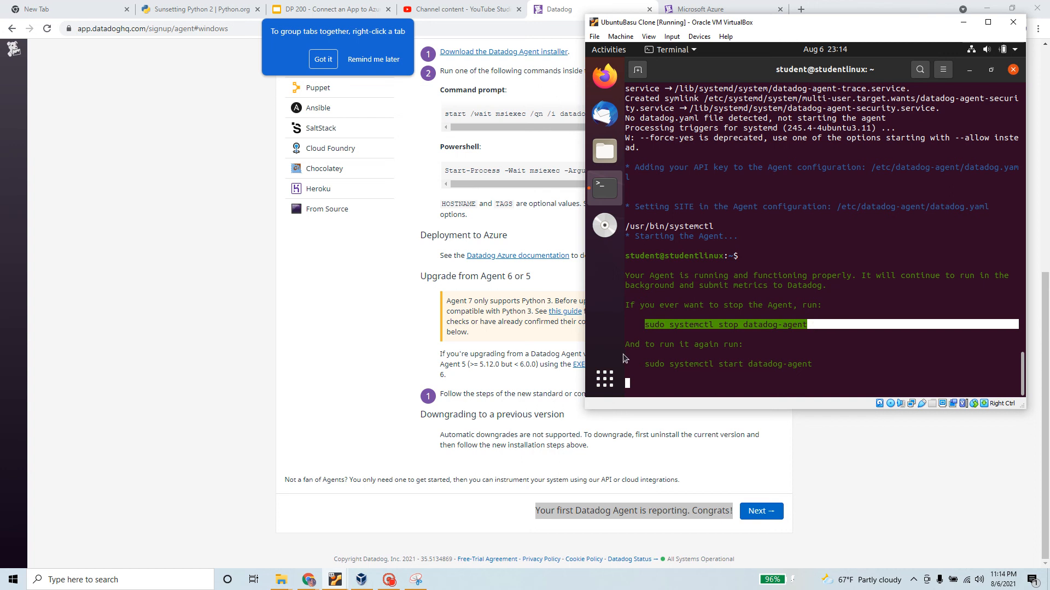
left_click_drag(639, 364, 821, 365)
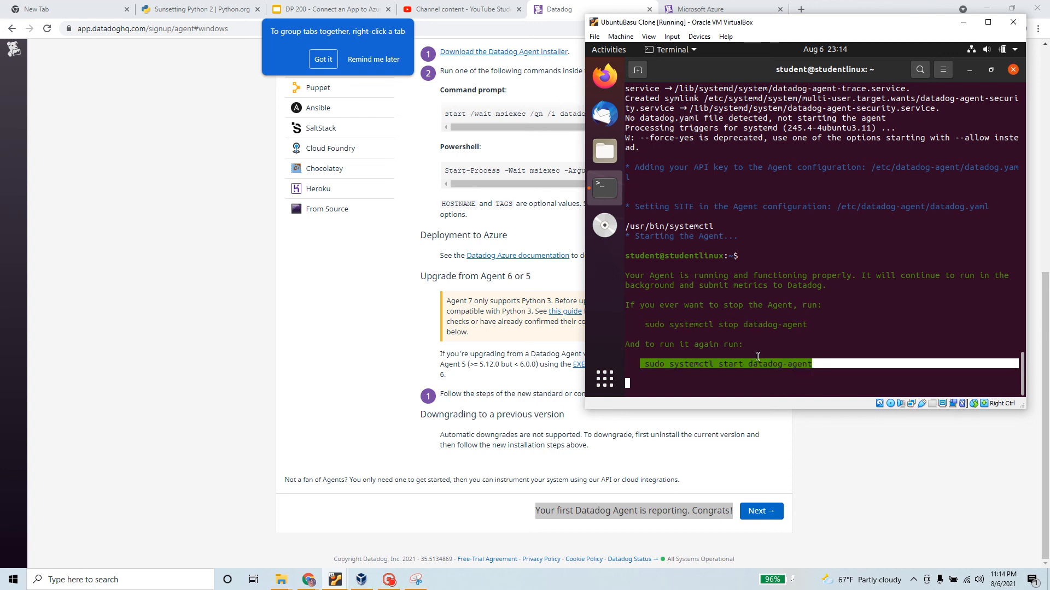
left_click(783, 473)
scroll(533, 268, "up", 4)
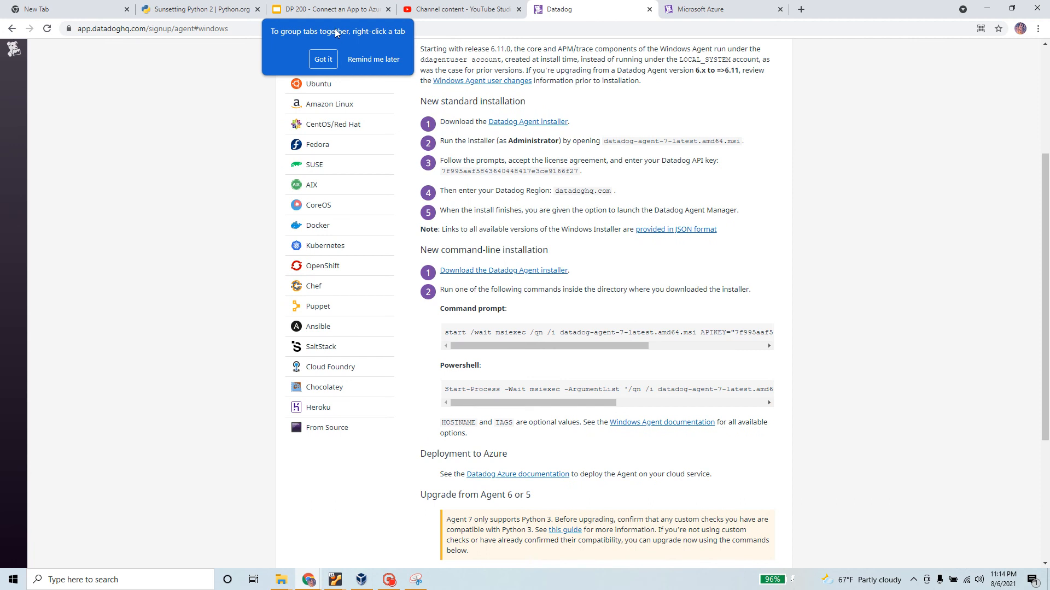
Dismiss the tab-grouping tip, continue past the agent step, and skip the AWS connection
left_click(323, 59)
scroll(759, 471, "down", 1)
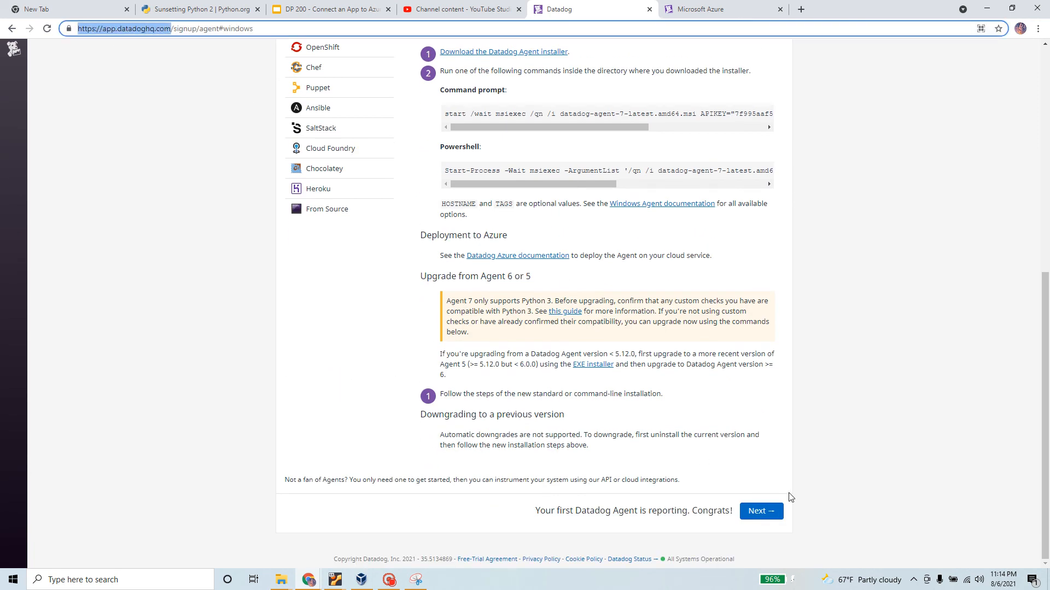
left_click(758, 513)
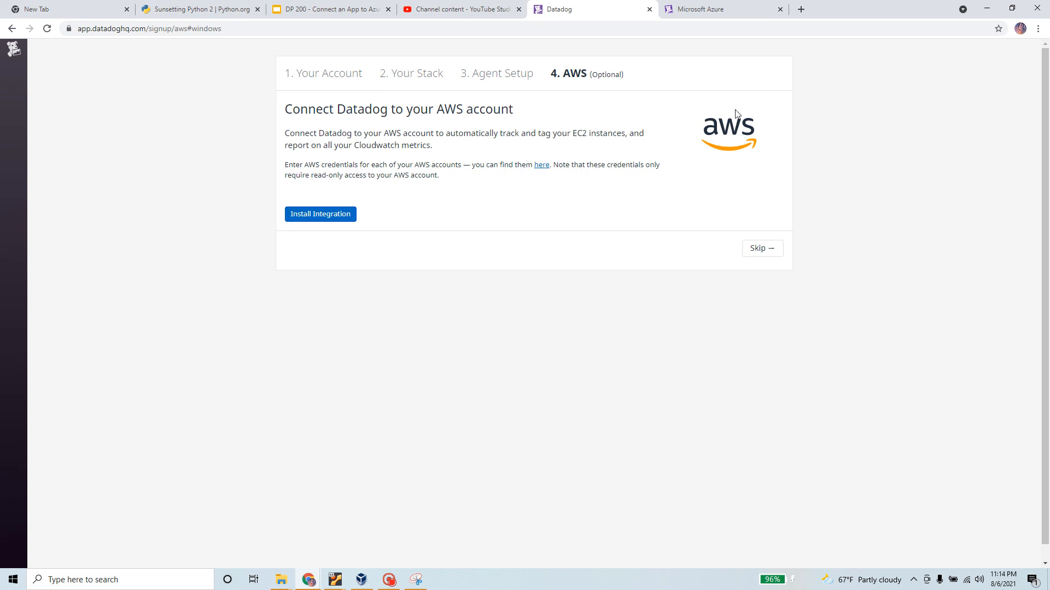
left_click(765, 255)
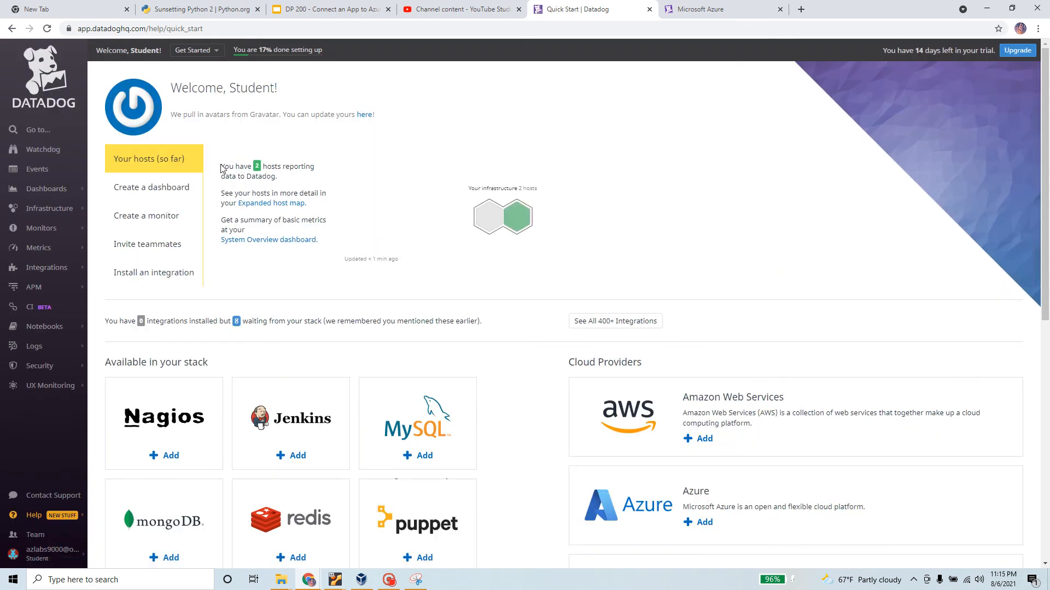
left_click_drag(221, 169, 322, 241)
left_click(327, 190)
left_click(360, 579)
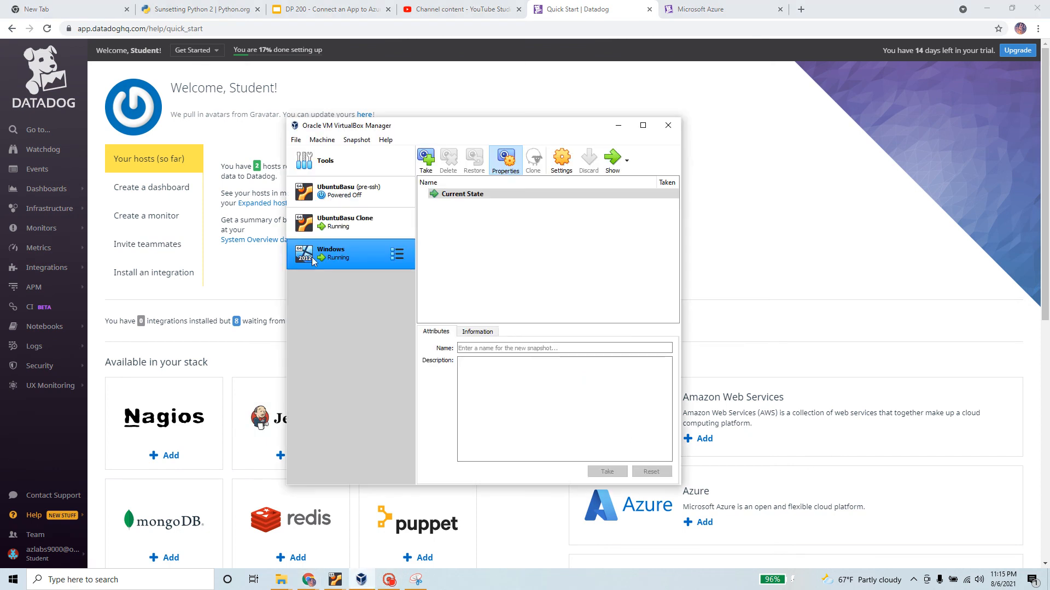
left_click(356, 220, "ctrl")
left_click(351, 233, "ctrl")
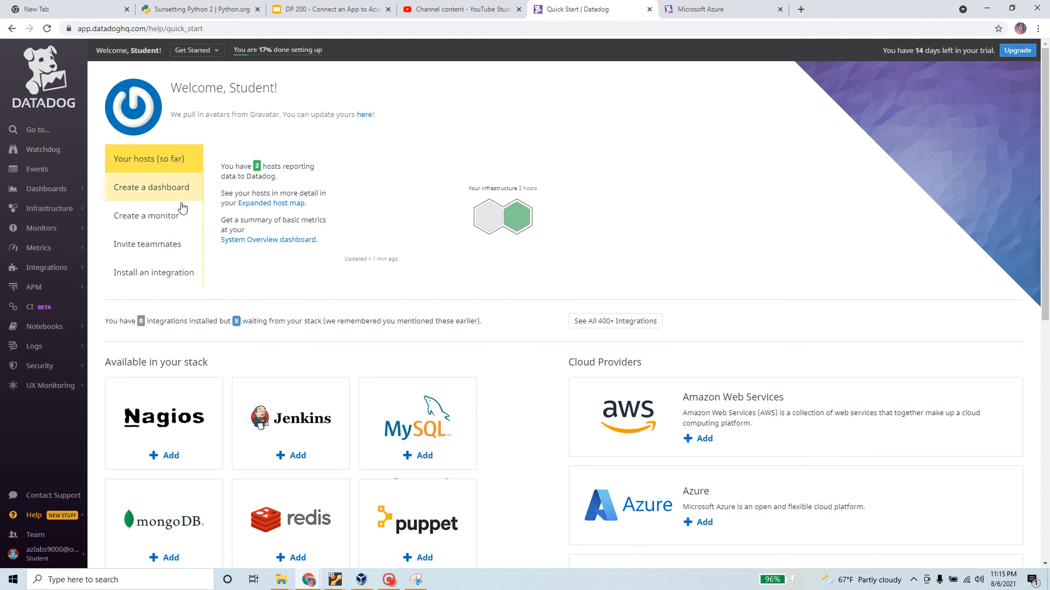
scroll(389, 359, "down", 7)
scroll(398, 373, "up", 3)
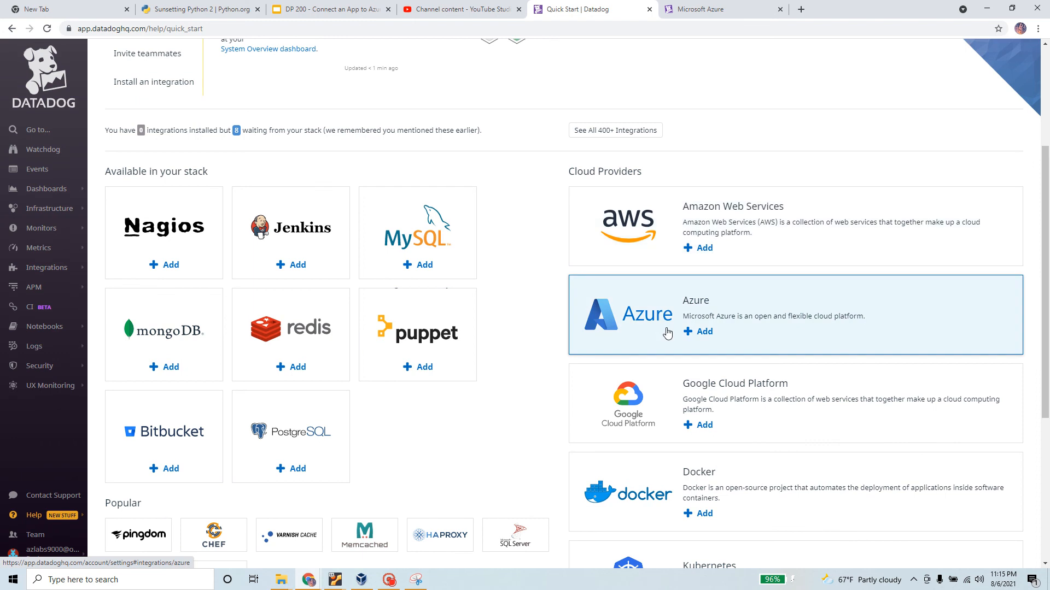
scroll(667, 332, "down", 4)
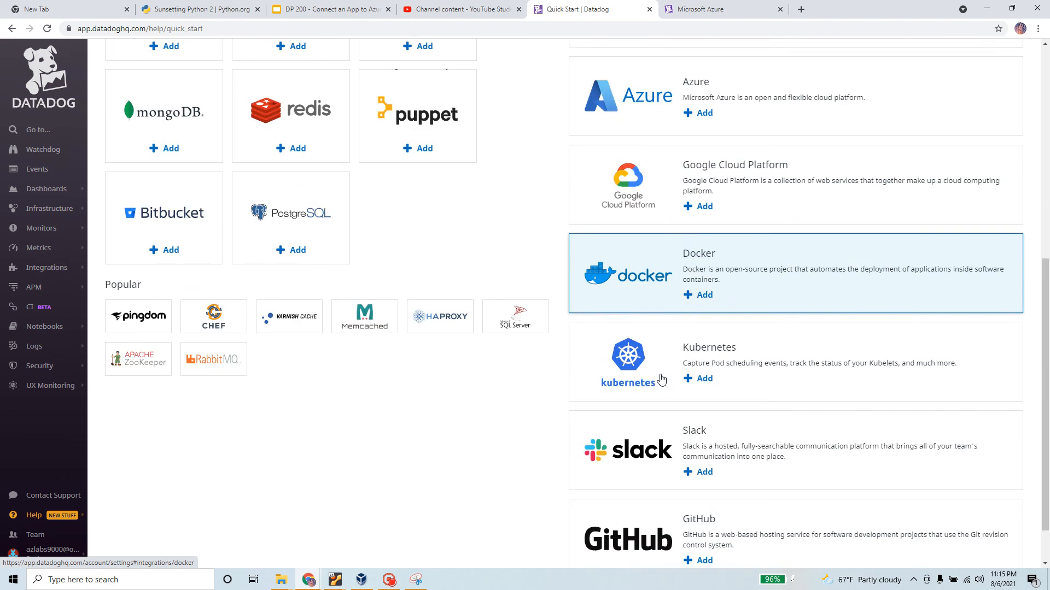
scroll(656, 361, "down", 1)
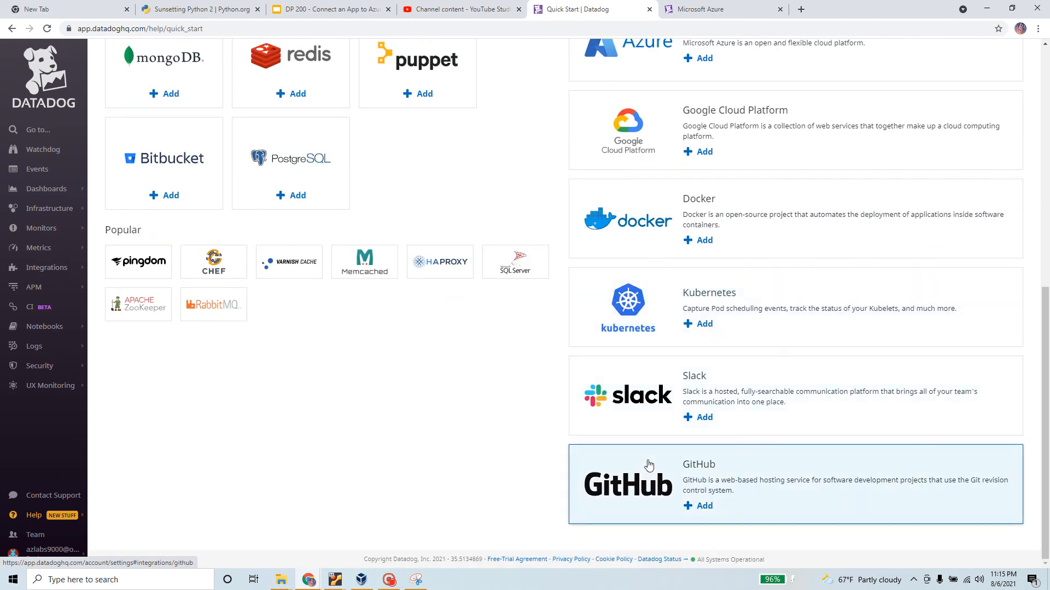
scroll(639, 419, "up", 5)
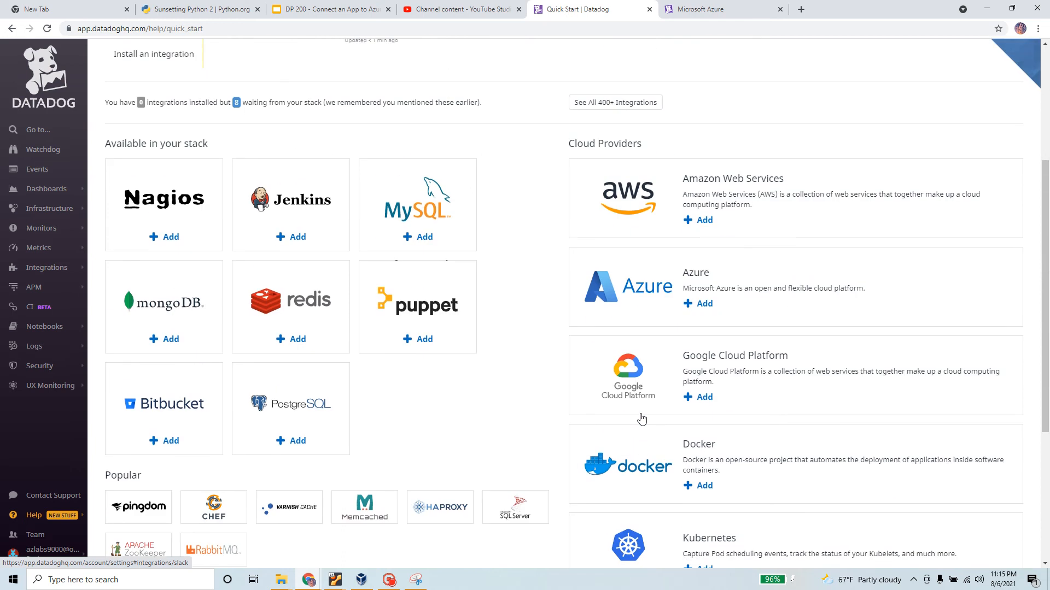
scroll(641, 419, "up", 2)
scroll(269, 286, "down", 2)
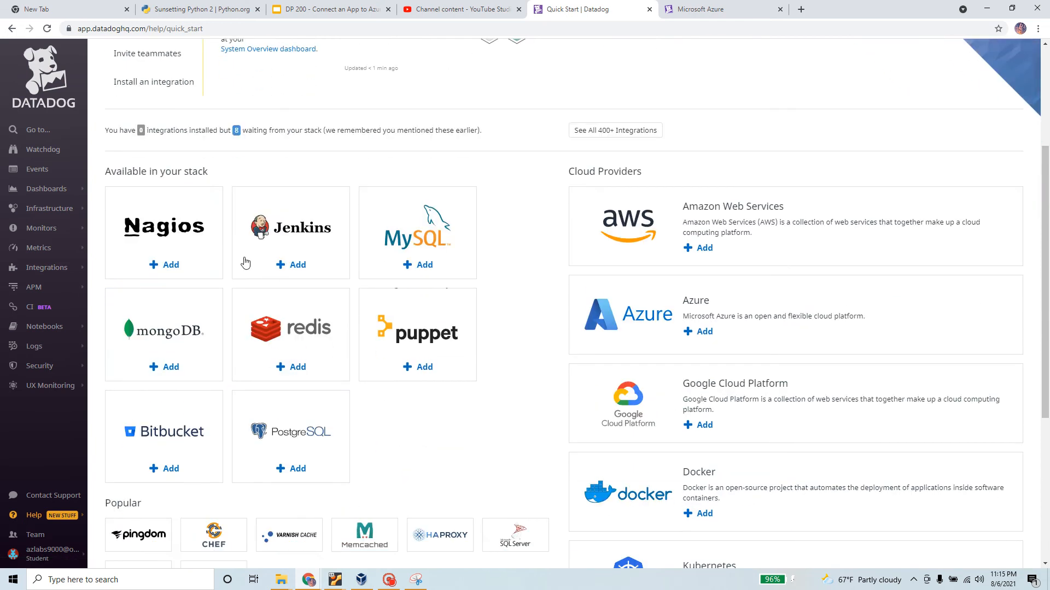
scroll(411, 410, "up", 3)
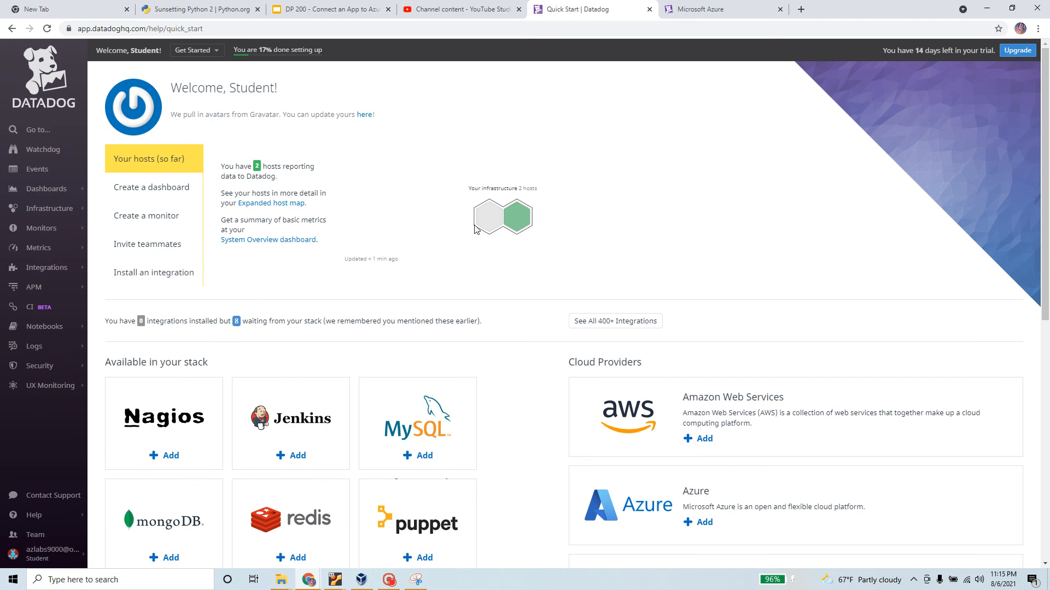
mouse_move(493, 219)
mouse_move(527, 214)
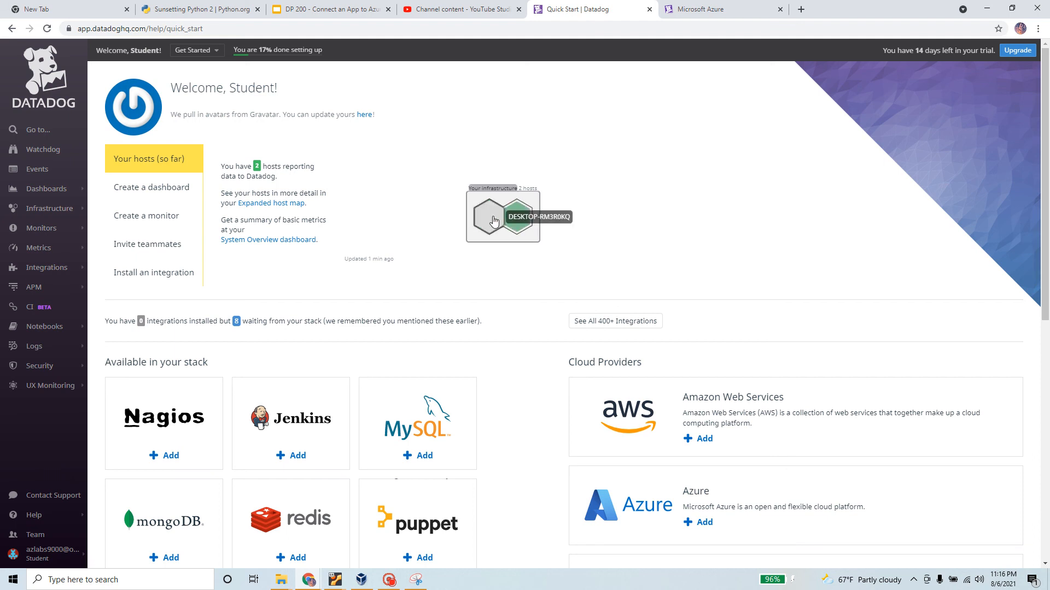
Run hostname in the Windows VM's Command Prompt, confirming DESKTOP-RM3R0KQ, and return to Datadog
left_click(360, 579)
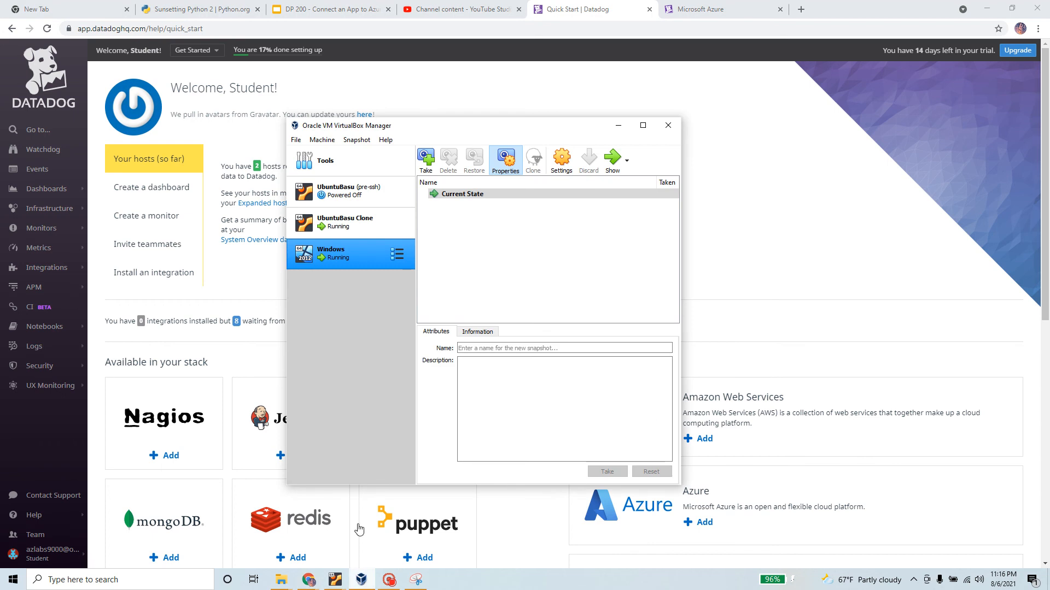
left_click(613, 159)
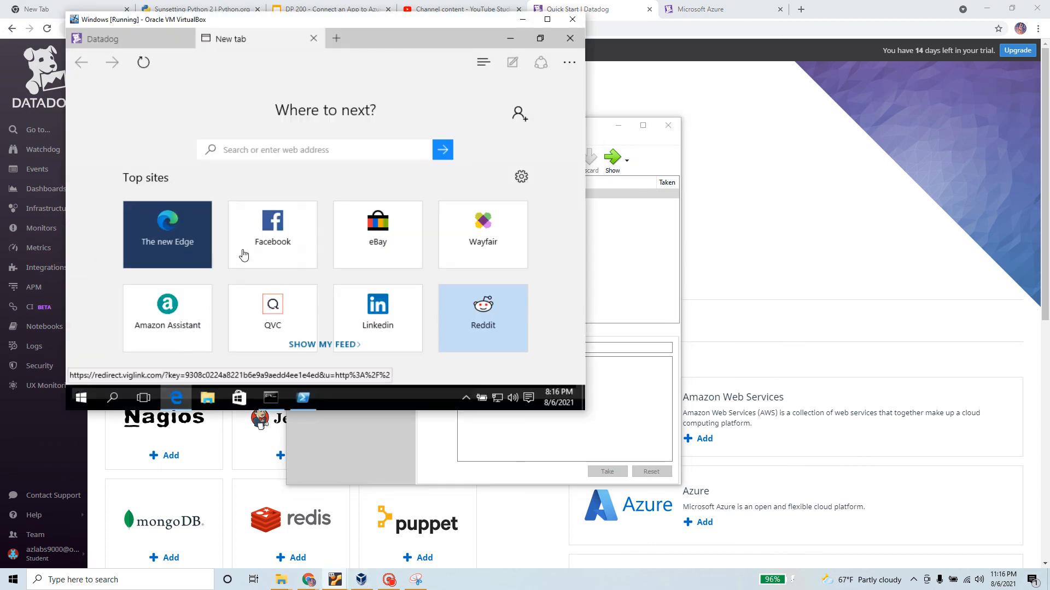
left_click(270, 398)
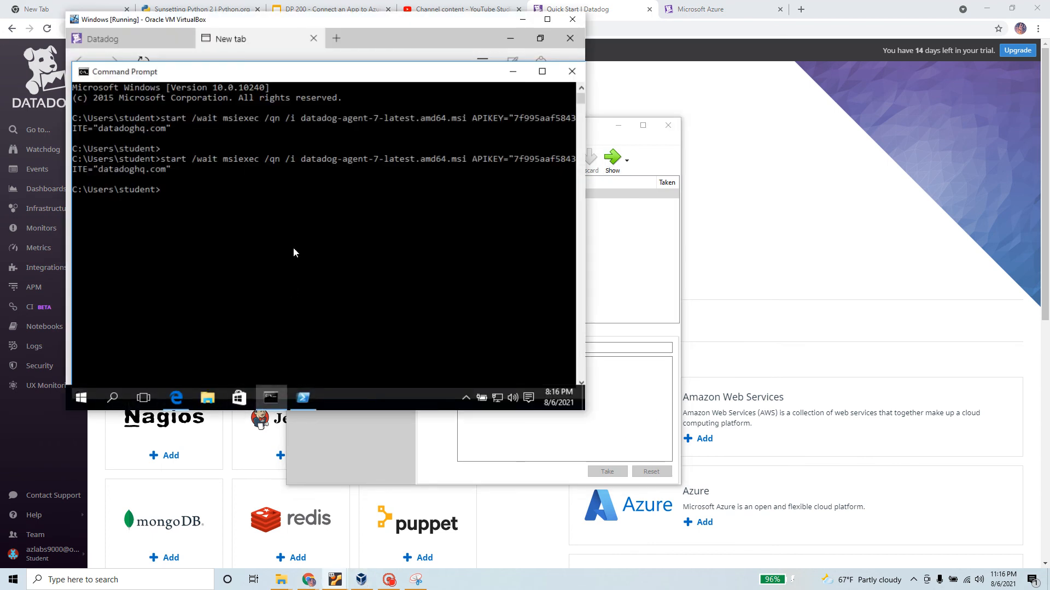
left_click(293, 250)
type("hostname")
key("Return")
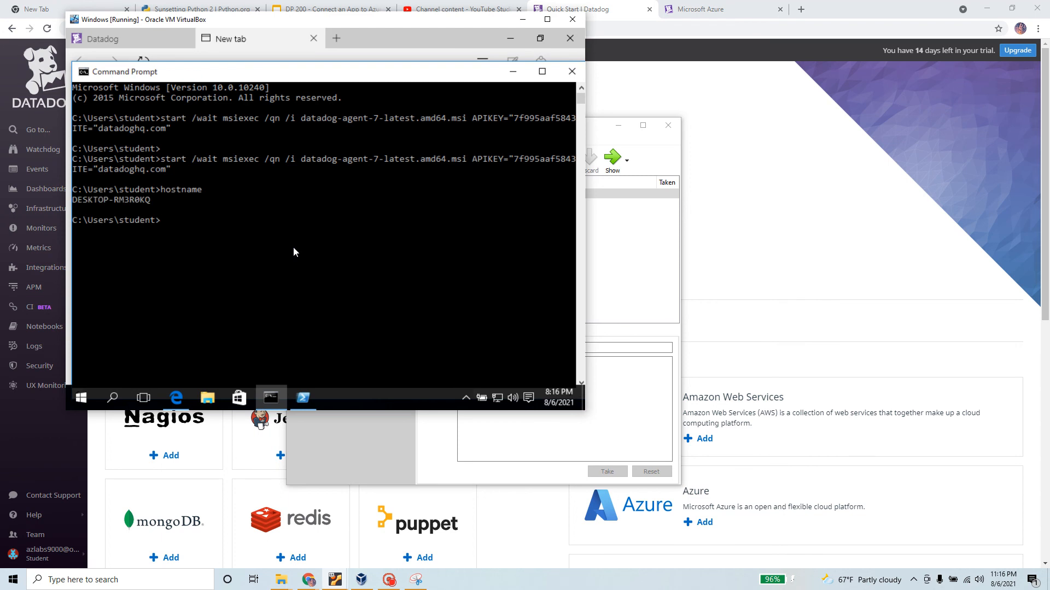
left_click_drag(156, 201, 77, 205)
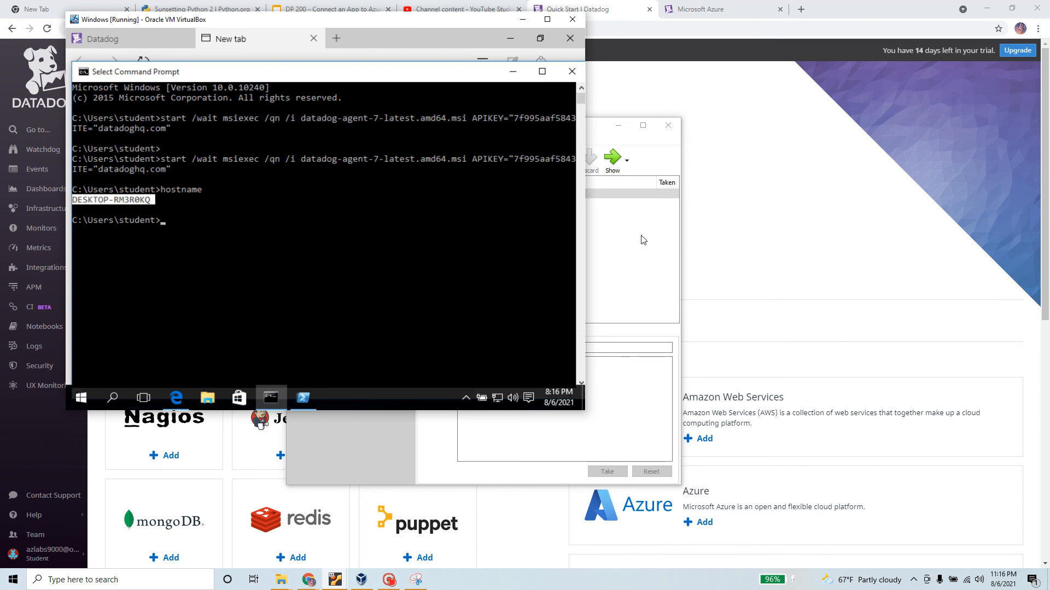
left_click(713, 223)
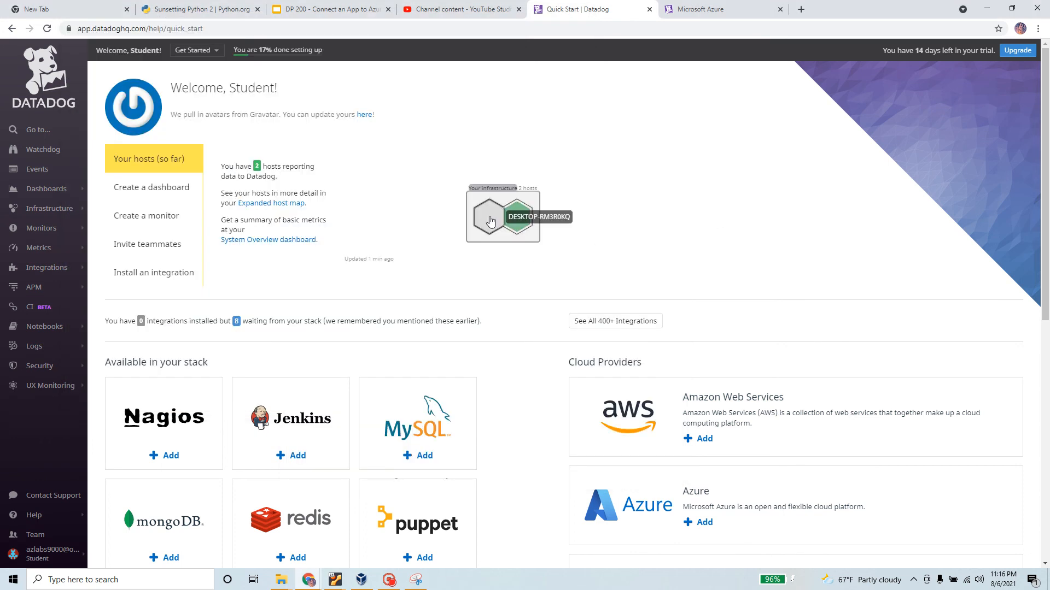
Run hostname in a new Ubuntu terminal tab, confirming studentlinux, and return to the host map
key("alt+Tab")
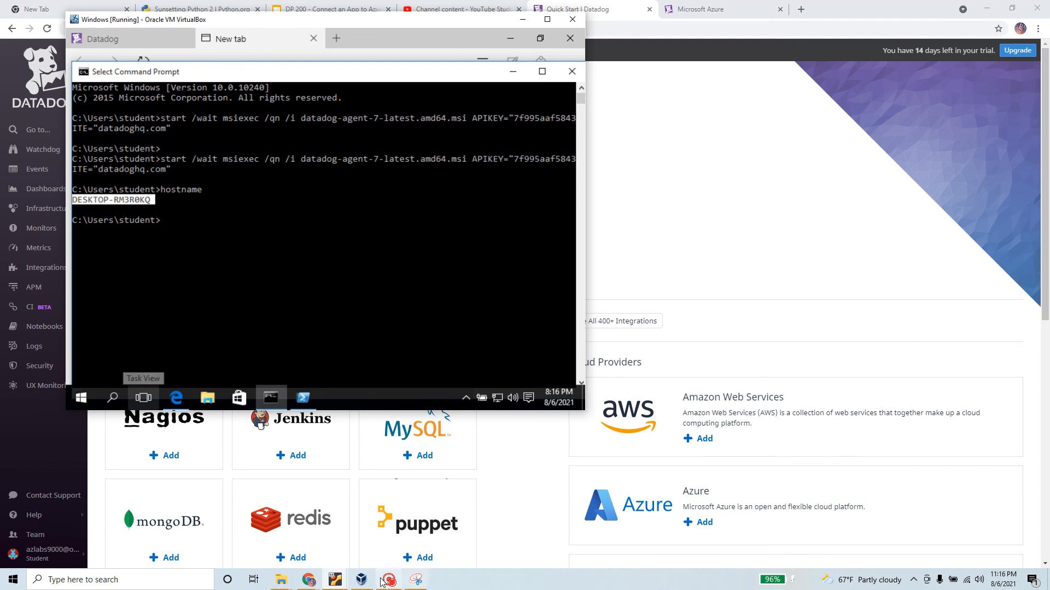
mouse_move(344, 583)
left_click(297, 536)
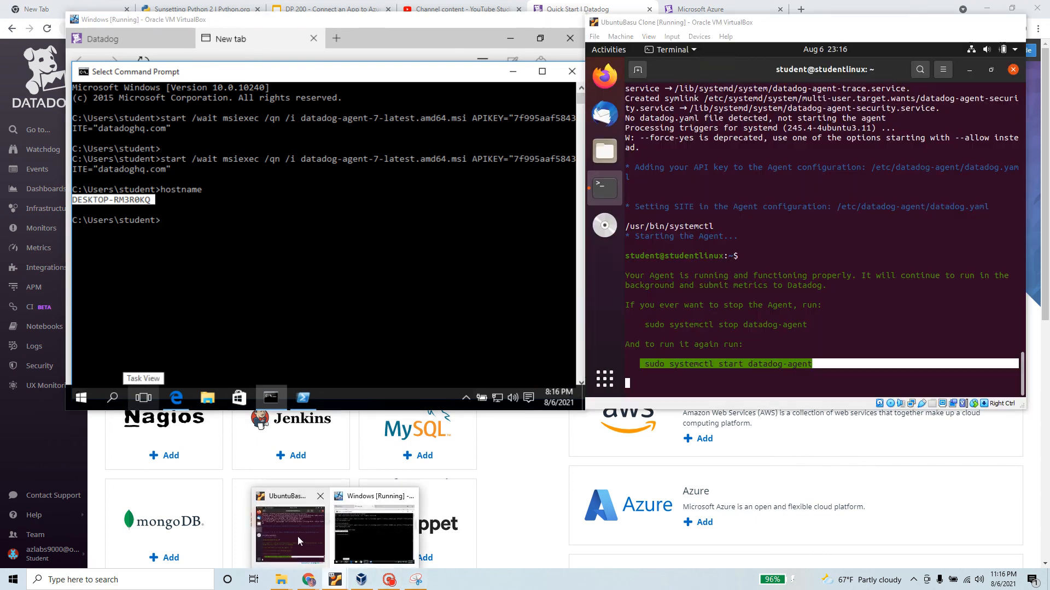
left_click(641, 73)
type("ho")
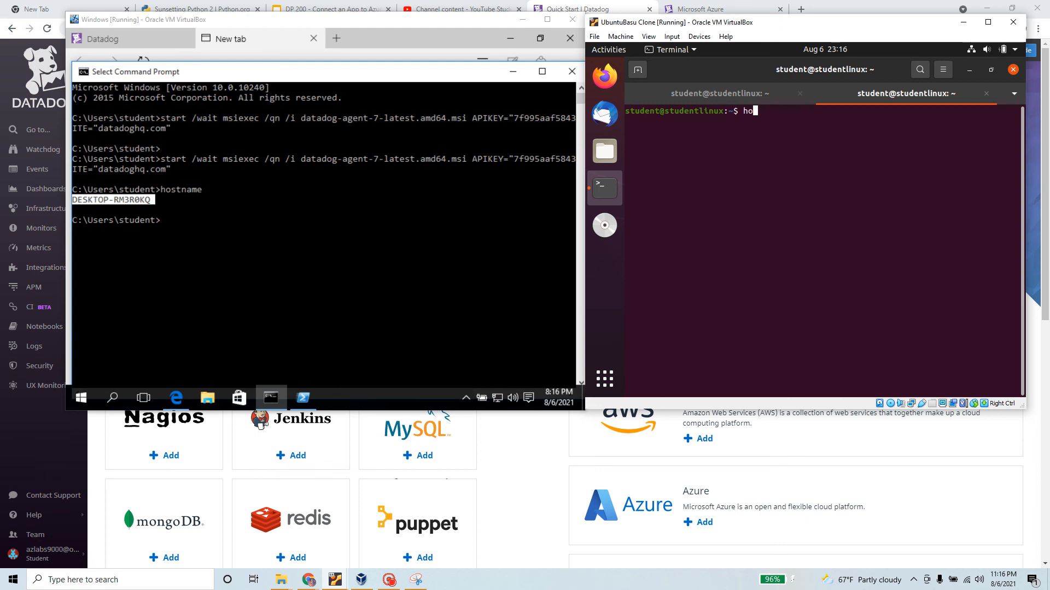
type("stname")
key("Return")
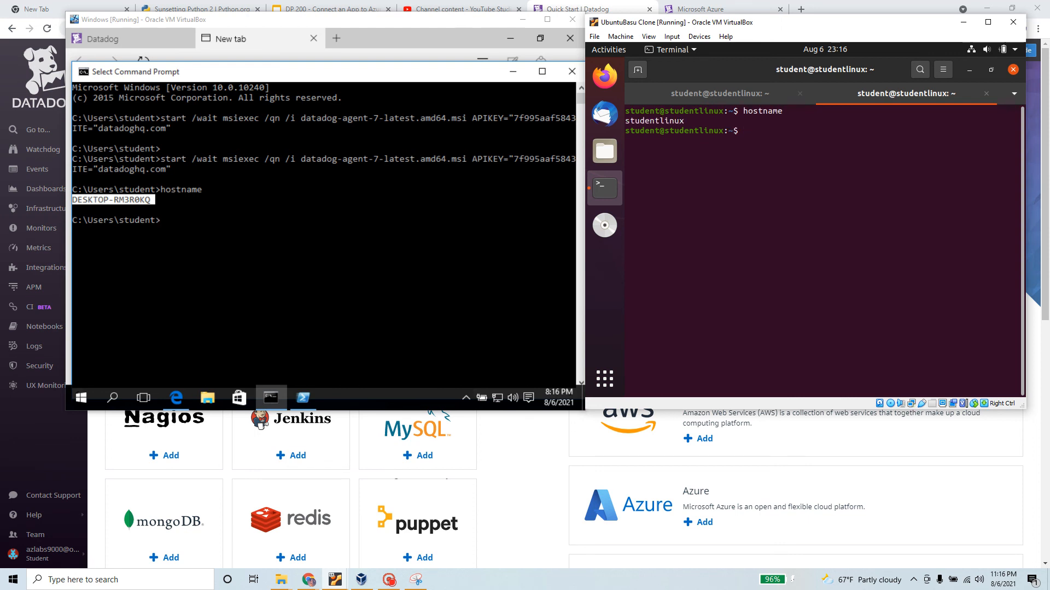
triple_click(675, 122)
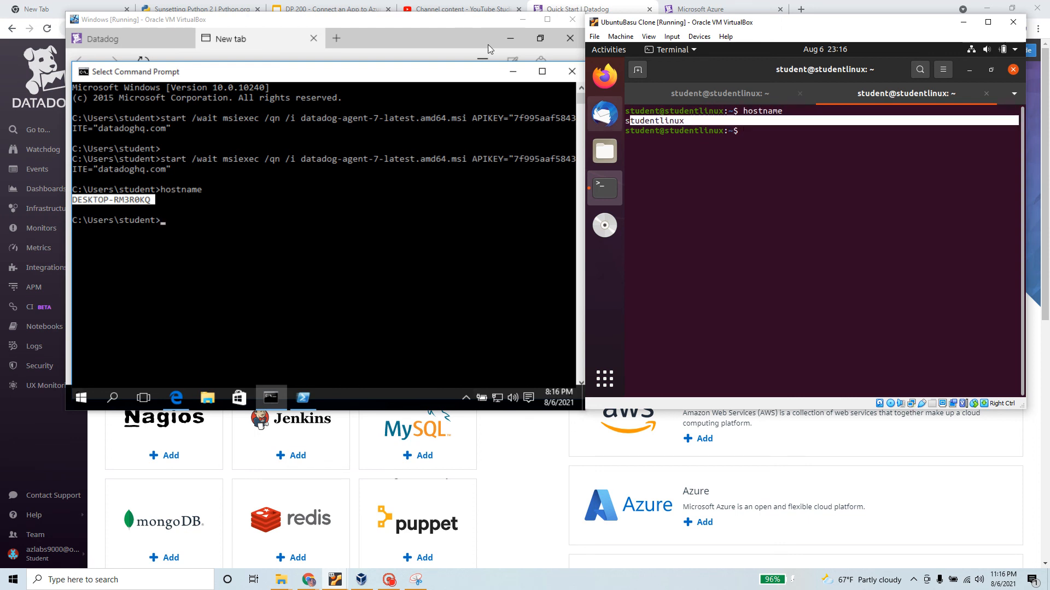
left_click(543, 542)
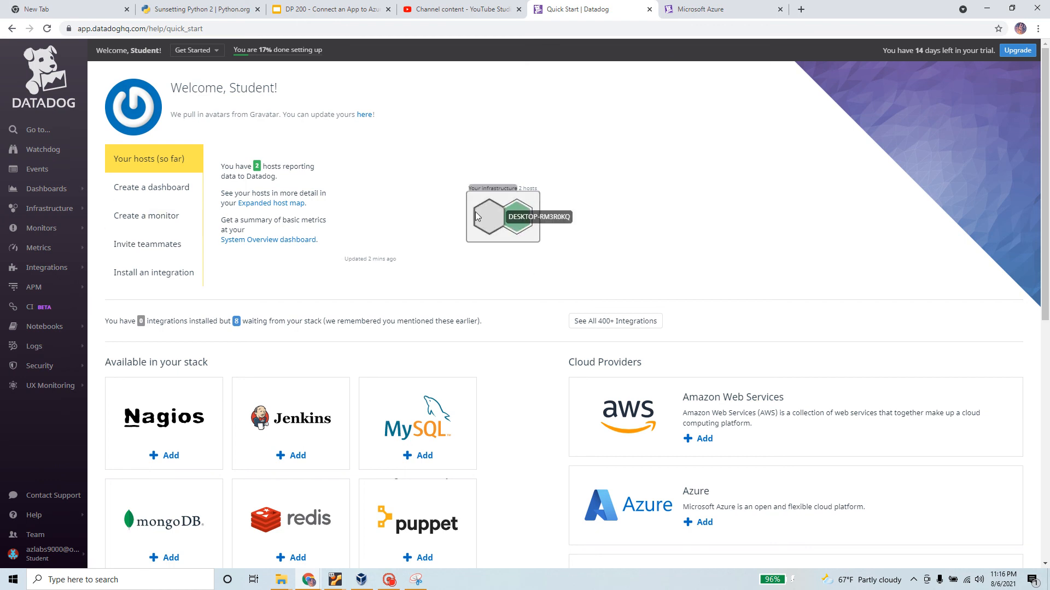
Inspect the DESKTOP-RM3R0KQ and studentlinux hosts on the Quick Start host map
left_click(490, 223)
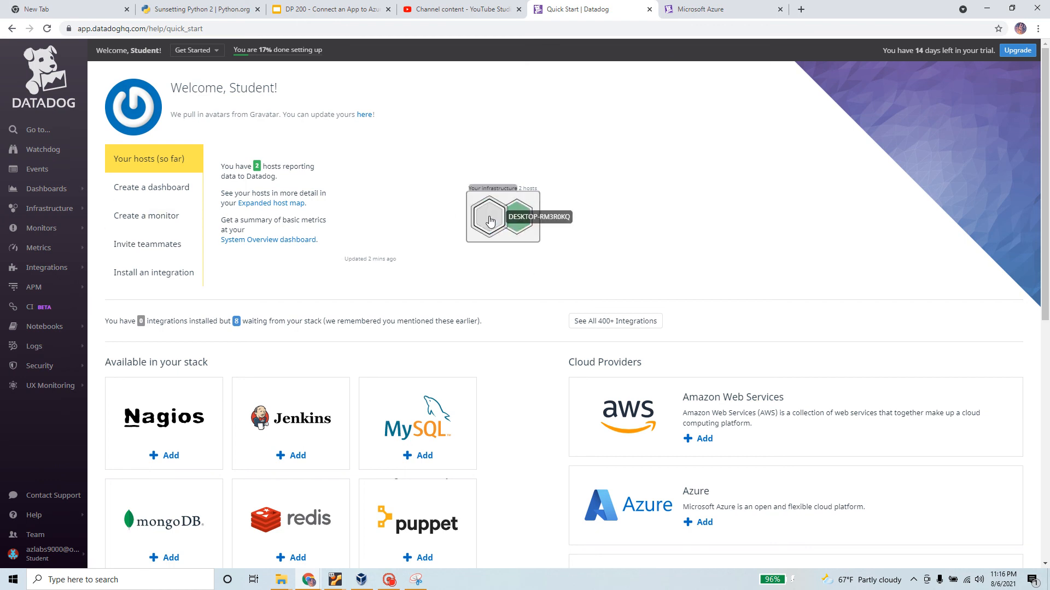
left_click(521, 222)
scroll(521, 223, "down", 1)
scroll(521, 222, "down", 1)
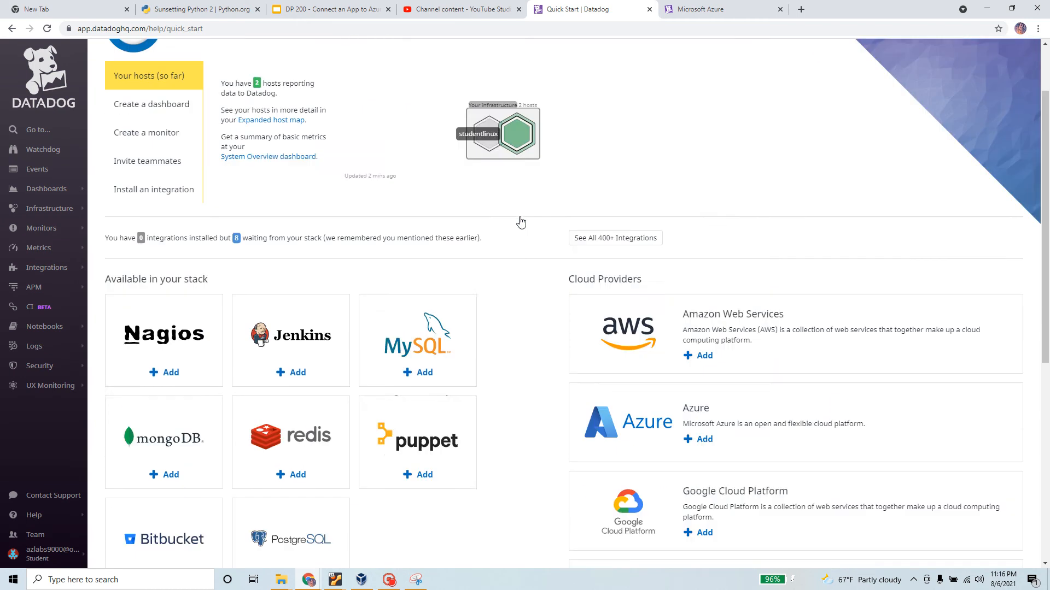
scroll(522, 223, "up", 2)
left_click_drag(881, 49, 983, 50)
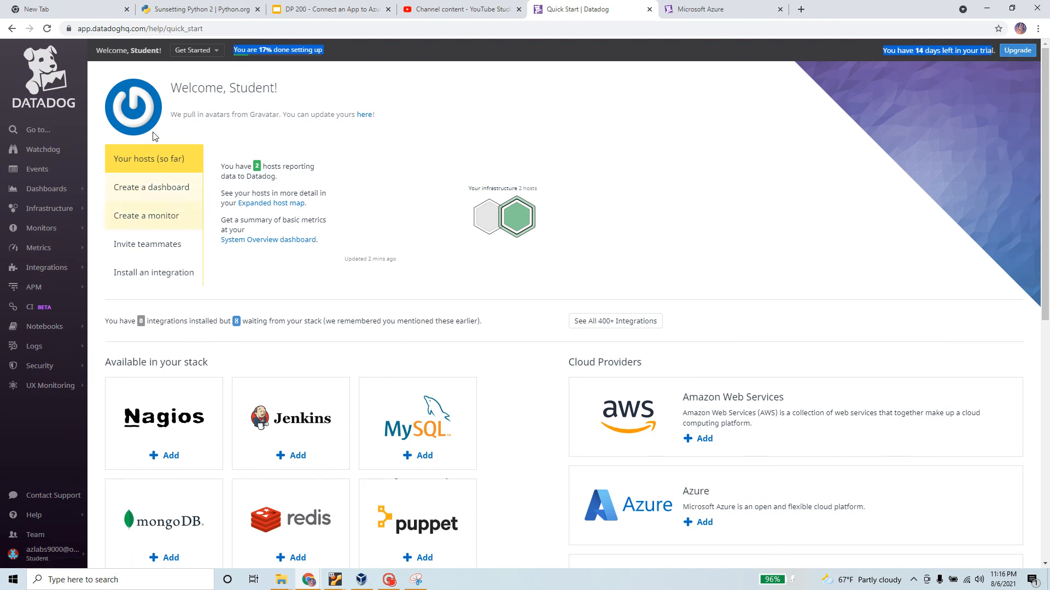
Create a new snap-to-grid dashboard named 'test dashboard'
left_click(146, 190)
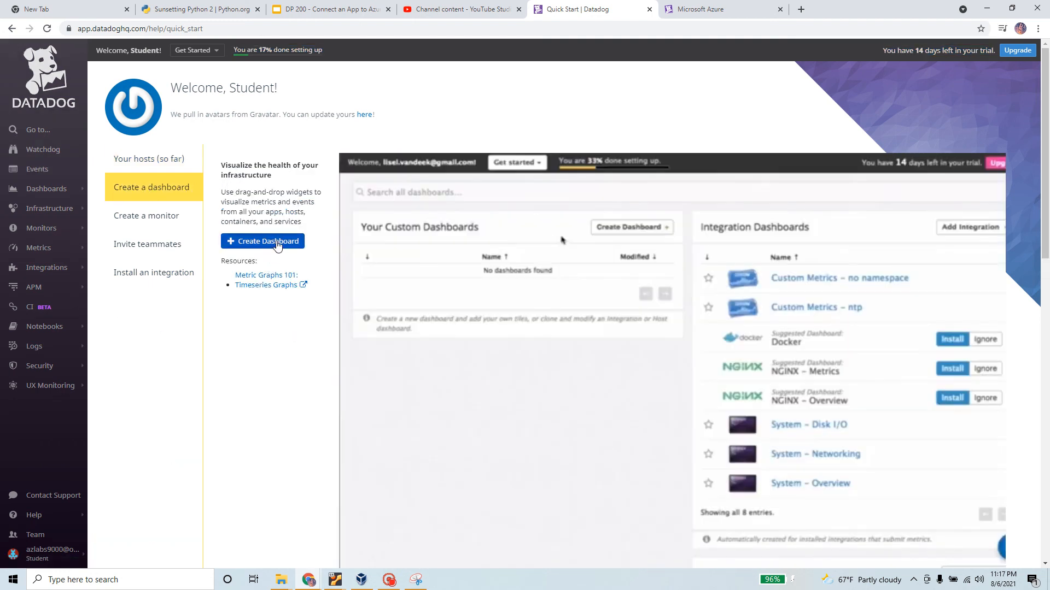
left_click(276, 241)
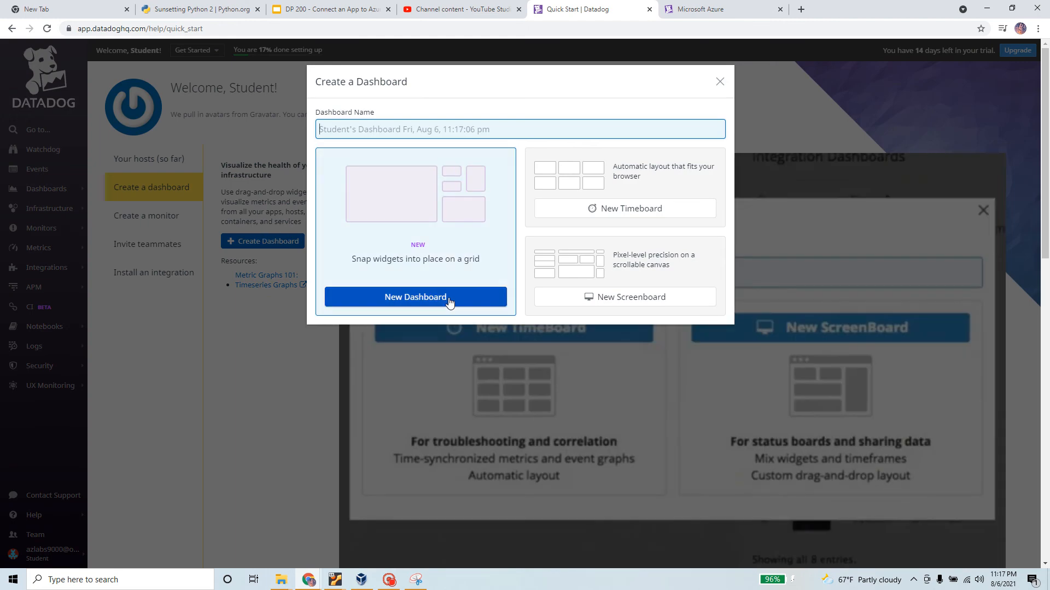
left_click(449, 298)
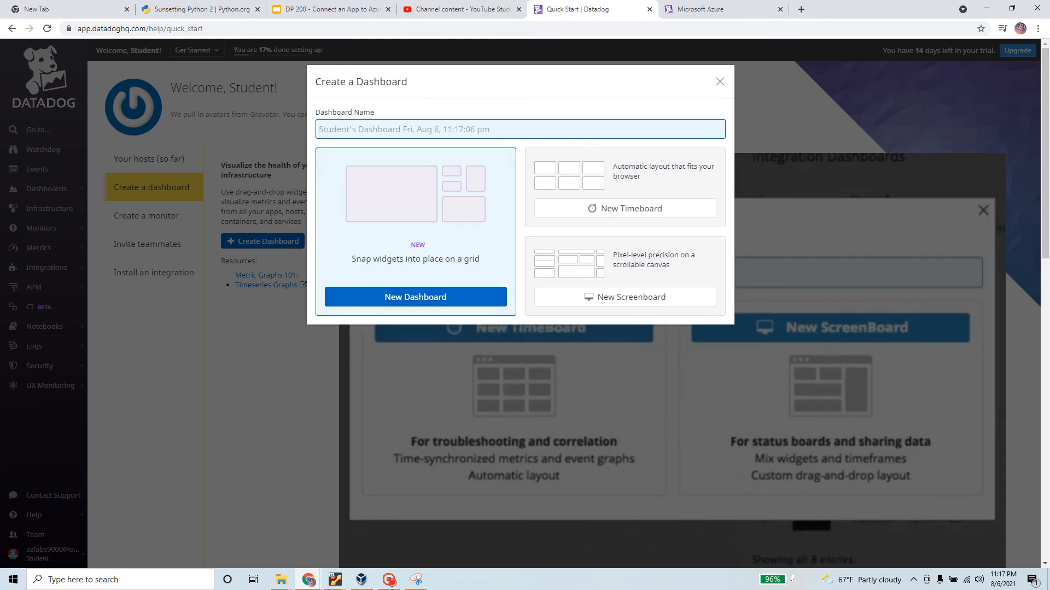
type("test")
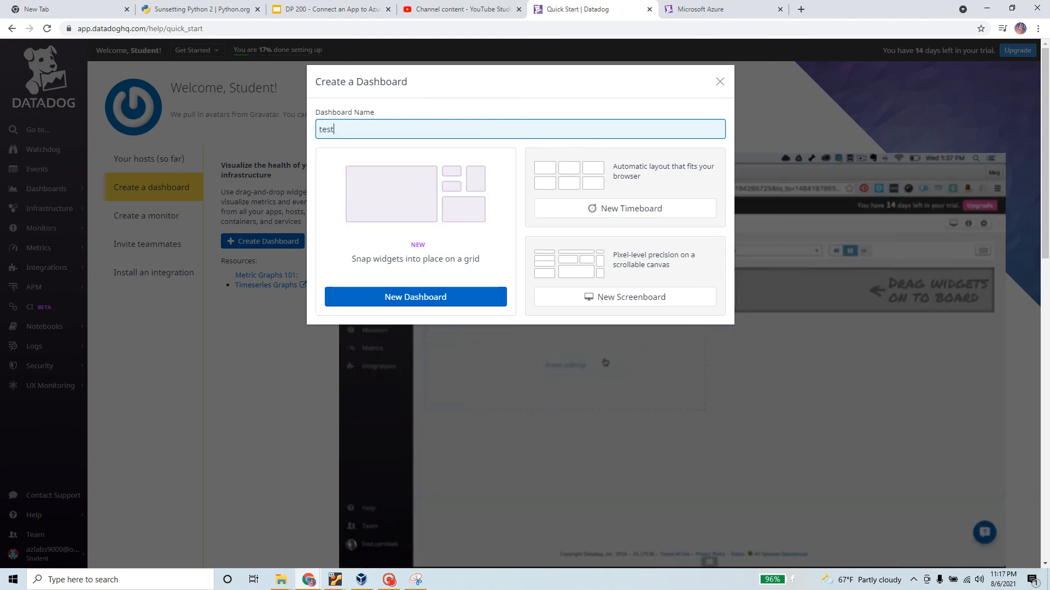
type(" dashboard")
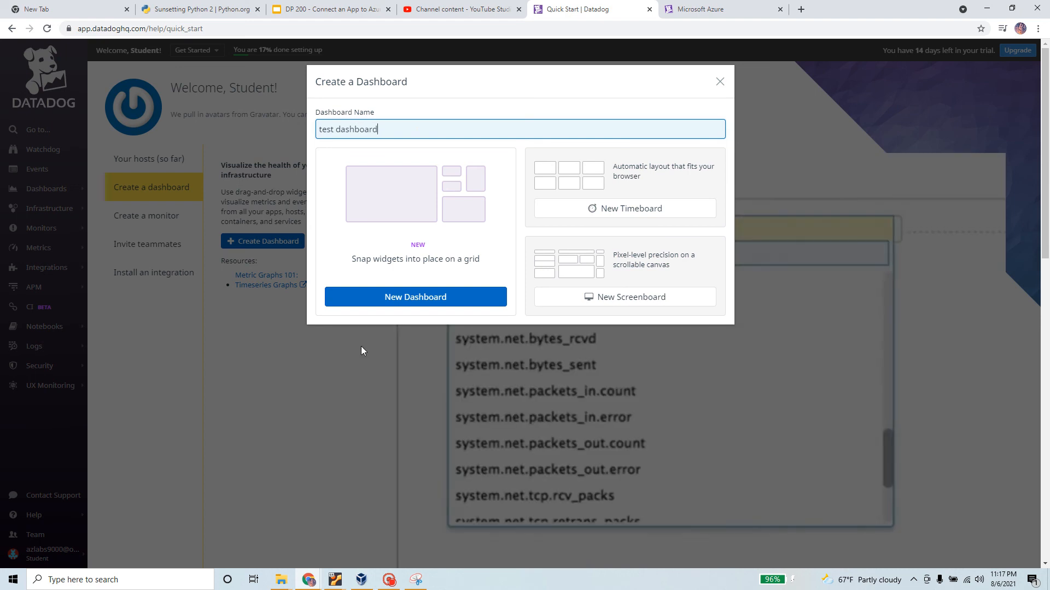
left_click(443, 304)
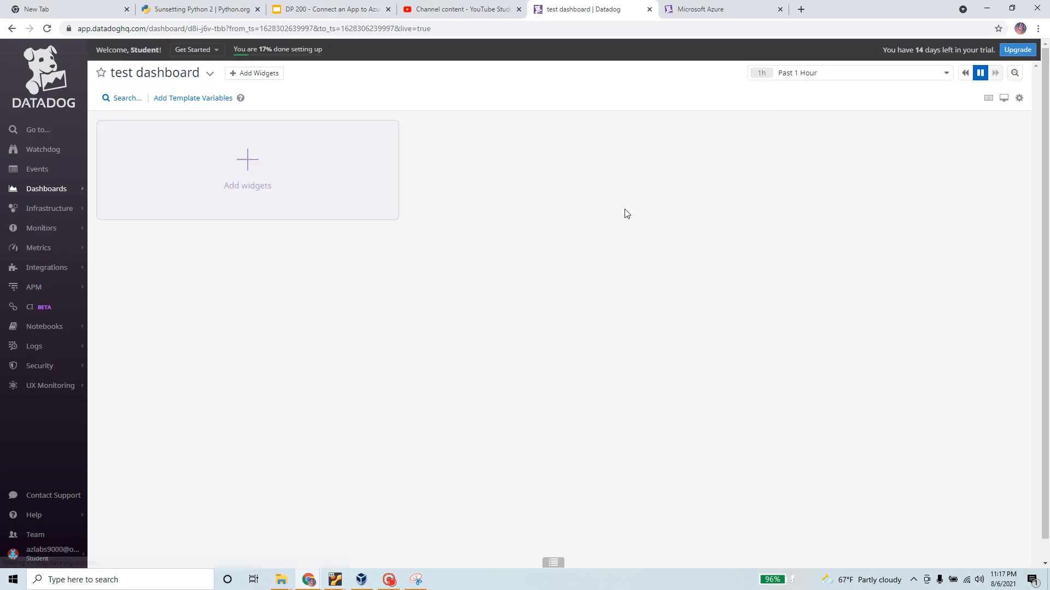
Save a Query Value widget on the Metrics source's system.cpu.user, then a system.cpu.user Timeseries widget
left_click(264, 168)
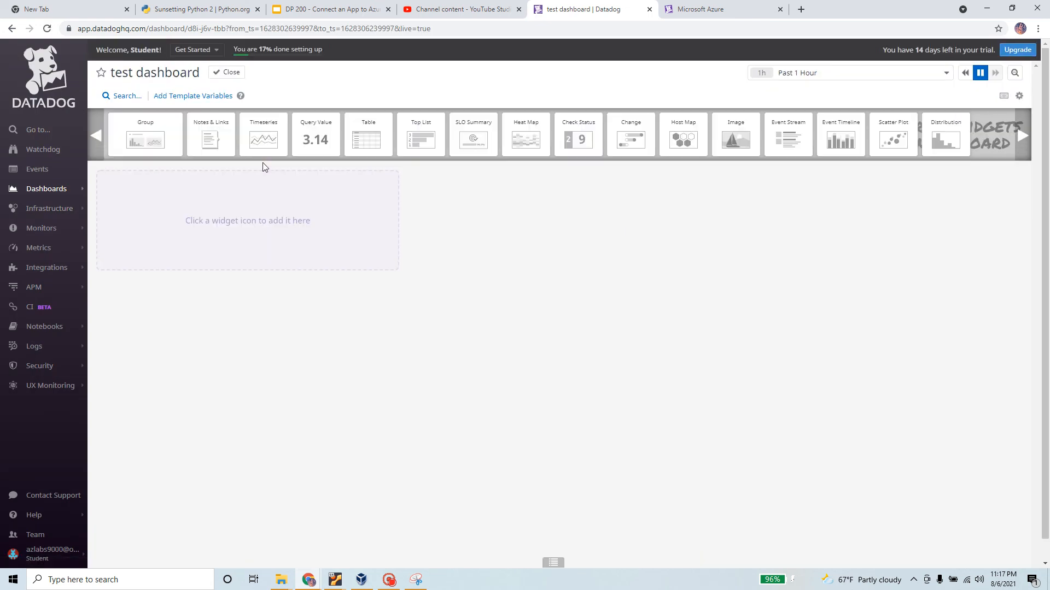
left_click(322, 141)
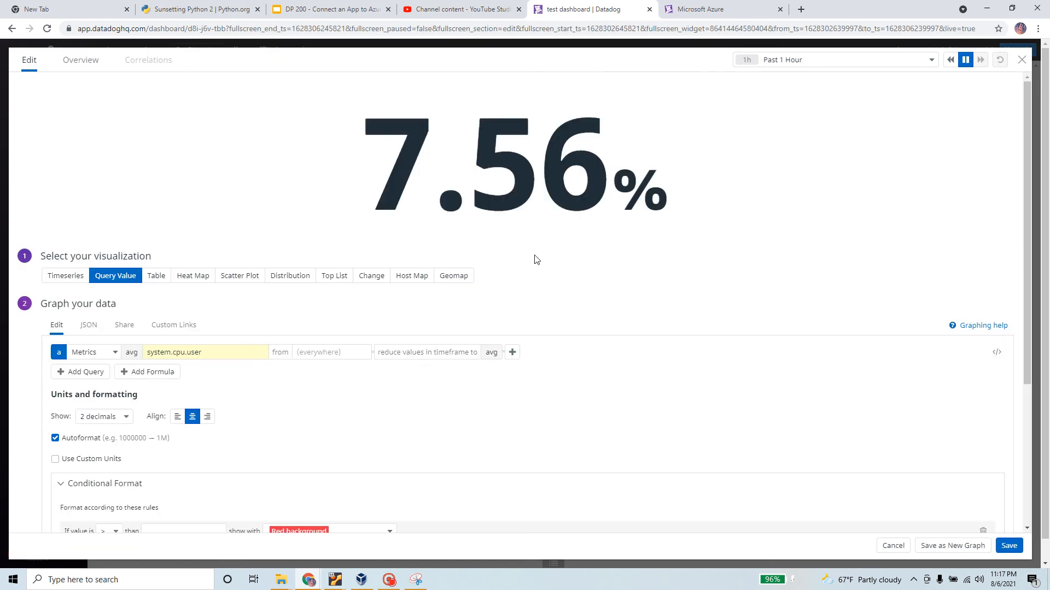
left_click(88, 354)
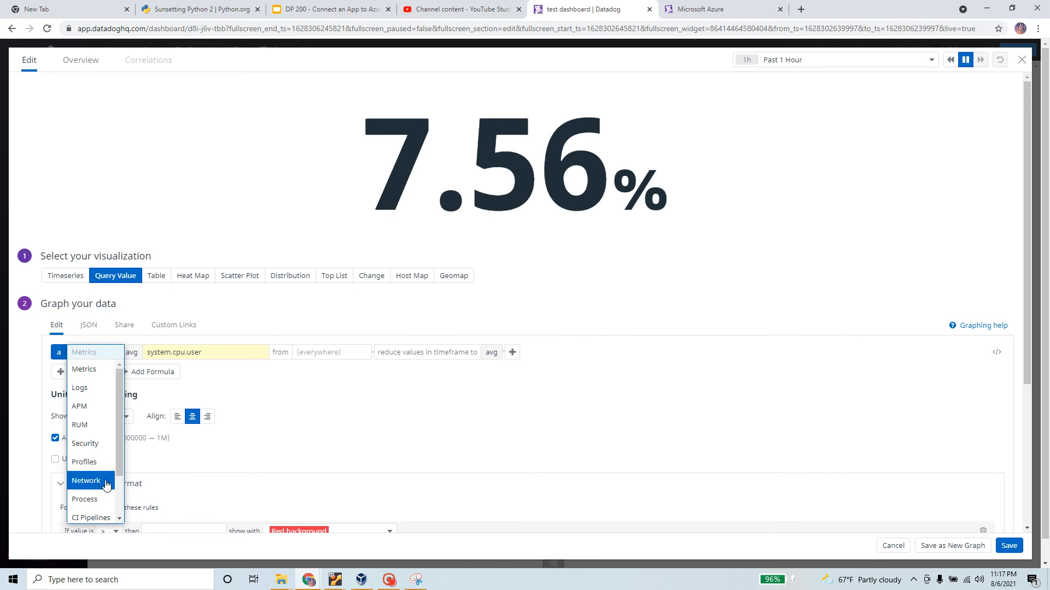
left_click(250, 222)
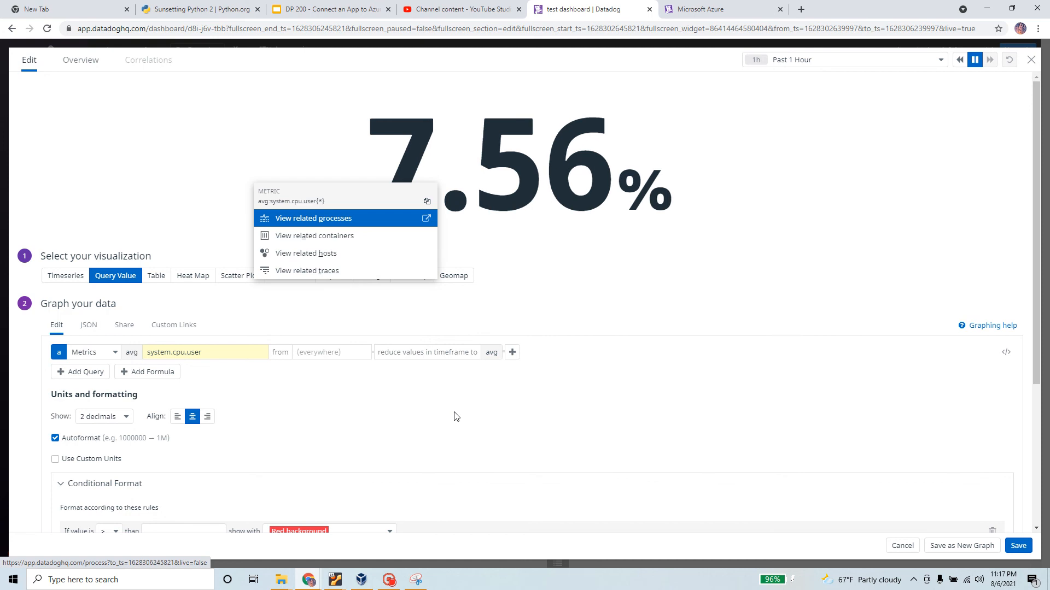
left_click(970, 187)
scroll(811, 436, "down", 4)
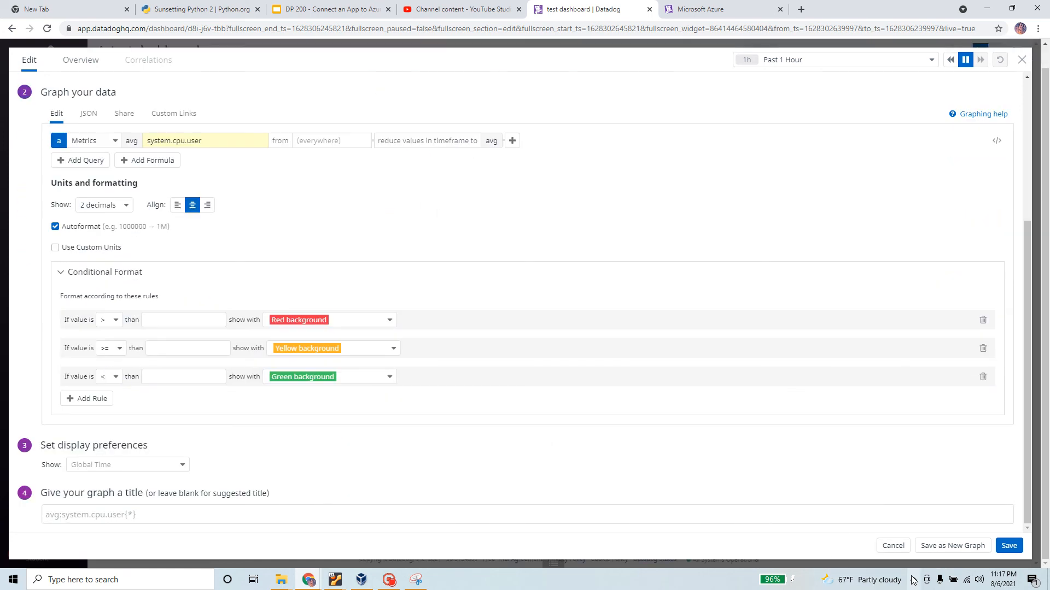
left_click(1002, 546)
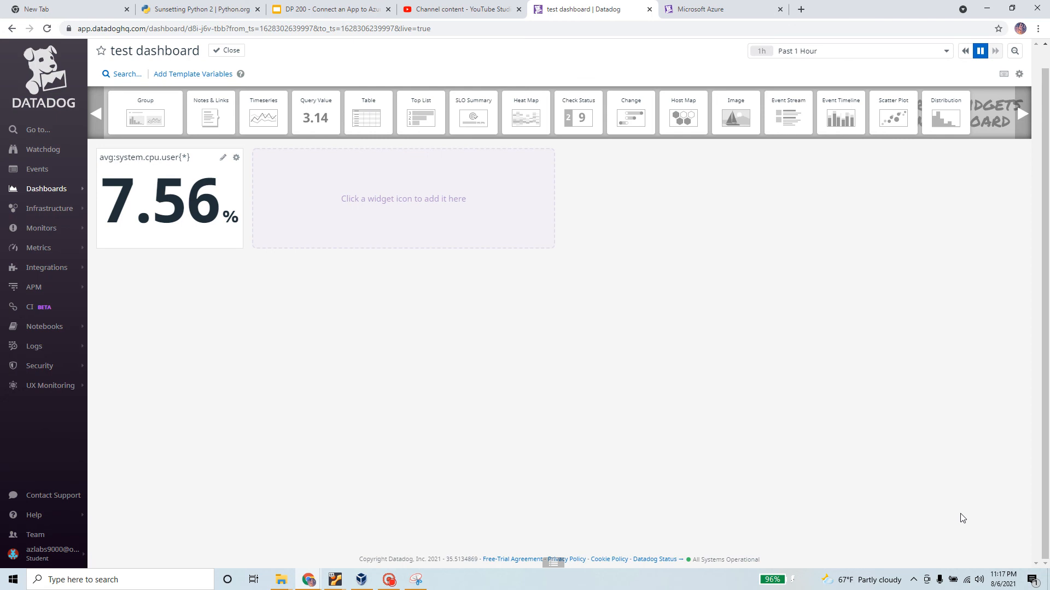
left_click(269, 115)
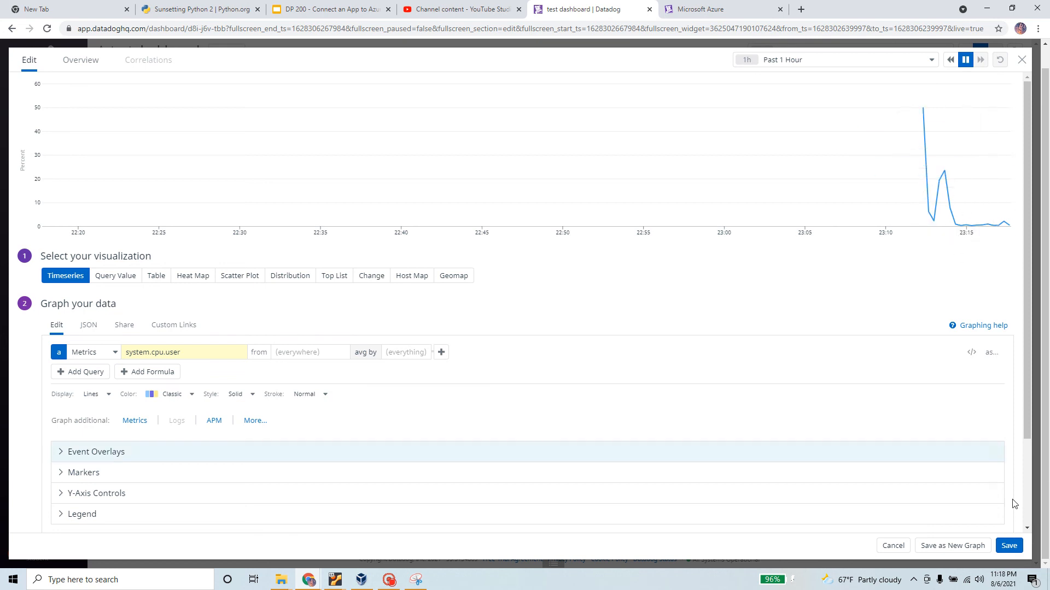
left_click(1009, 545)
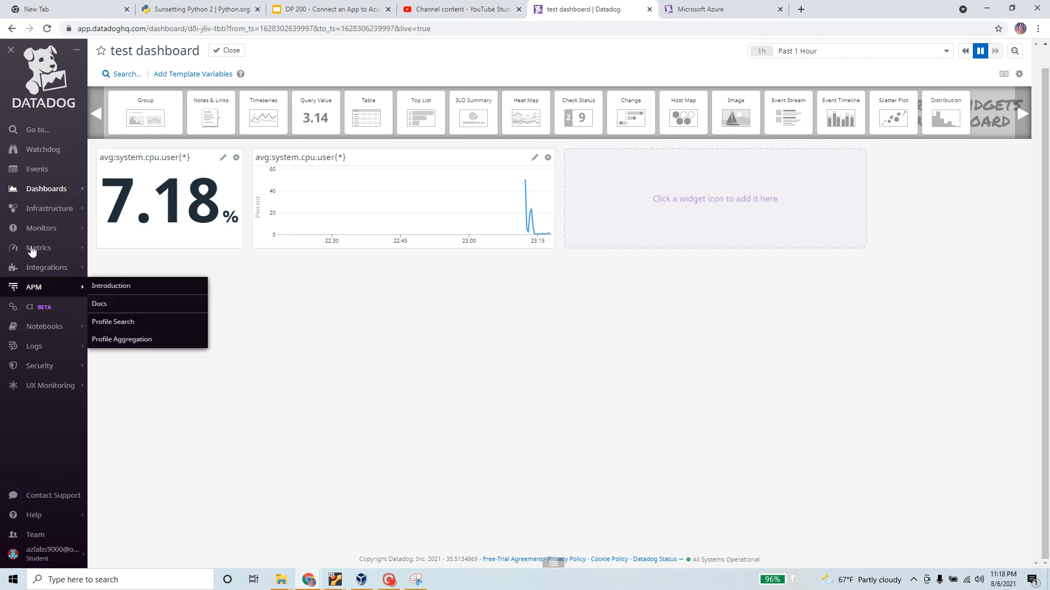
Browse the 4 matching events in the Events stream, then go back to Quick Start
left_click(46, 171)
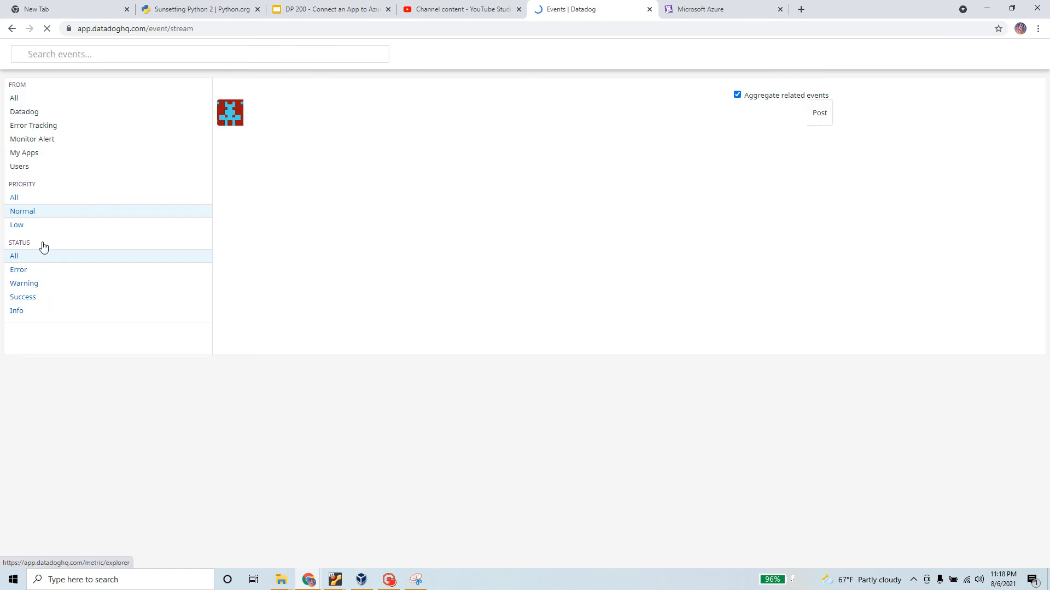
mouse_move(43, 248)
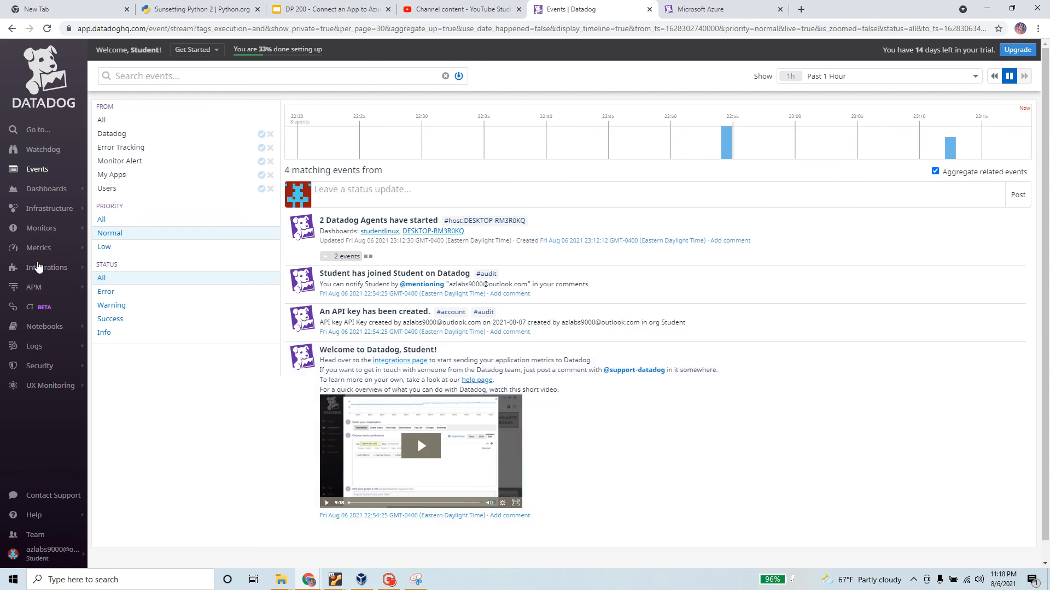
mouse_move(35, 189)
triple_click(323, 48)
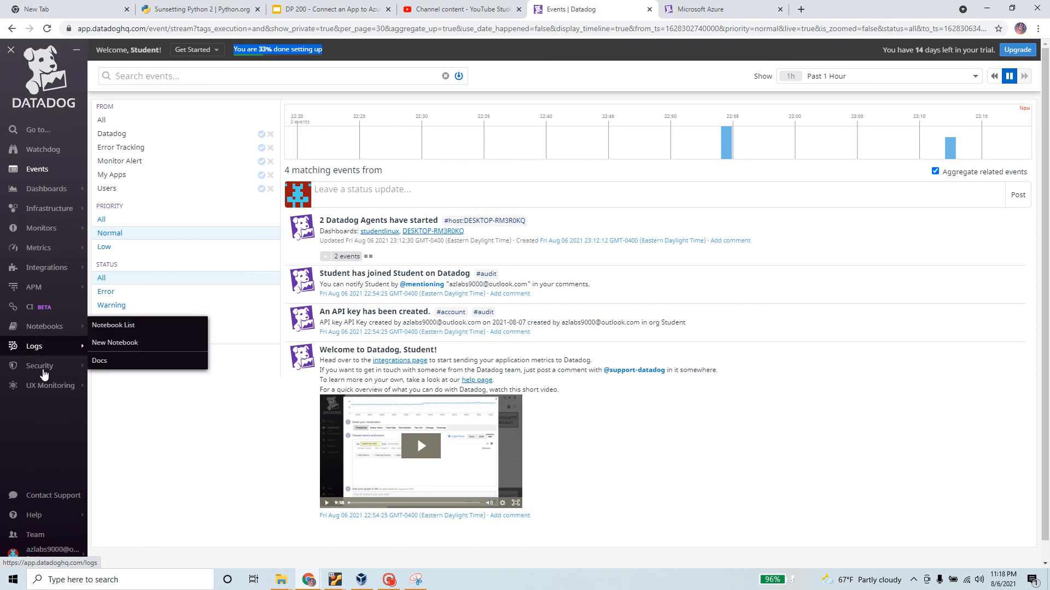
mouse_move(45, 373)
mouse_move(56, 395)
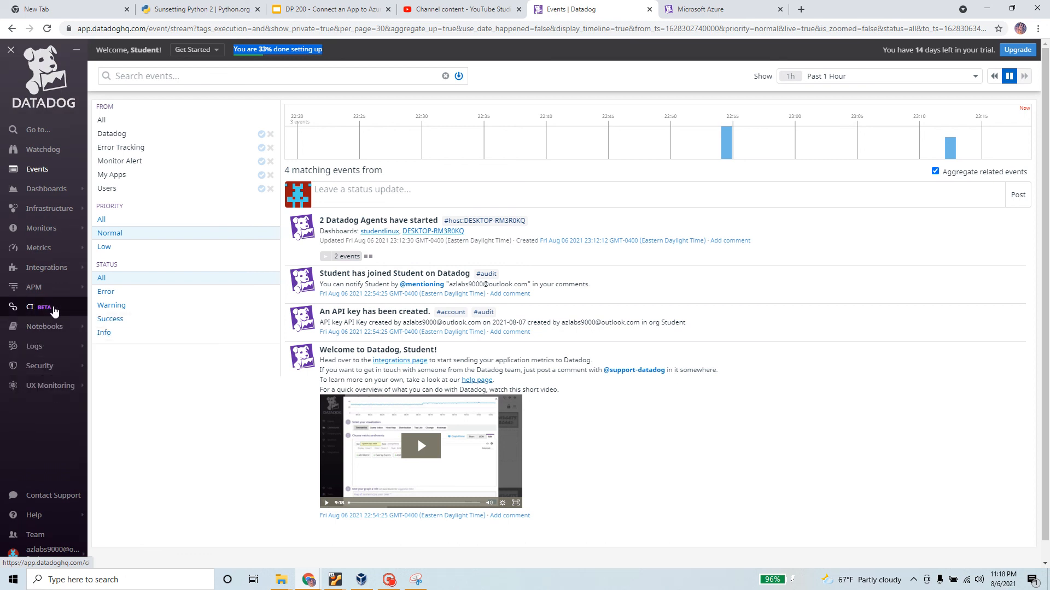
mouse_move(50, 271)
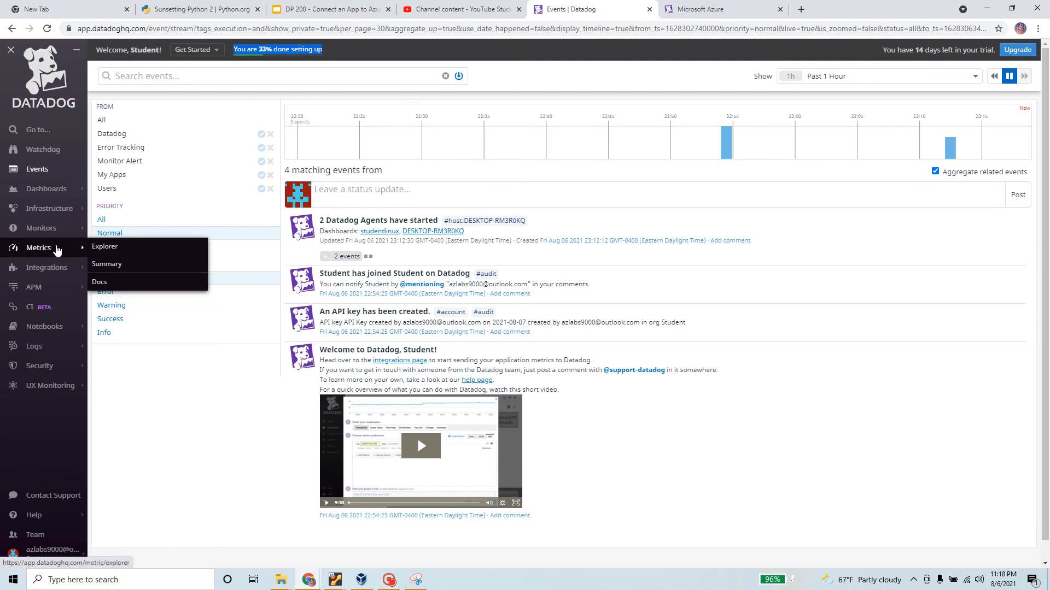
mouse_move(59, 232)
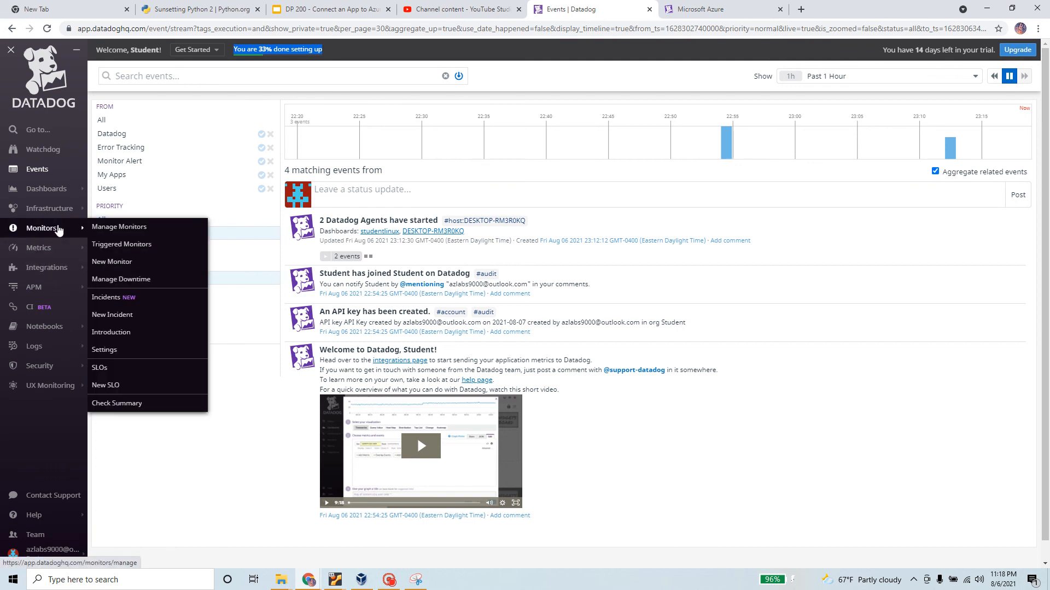
left_click(50, 92)
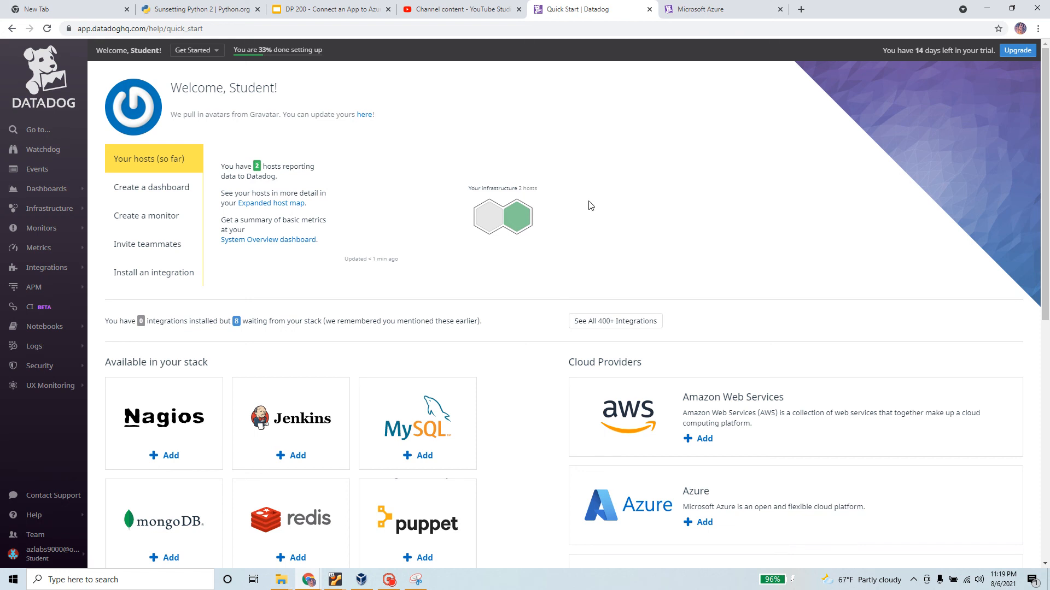
left_click(153, 222)
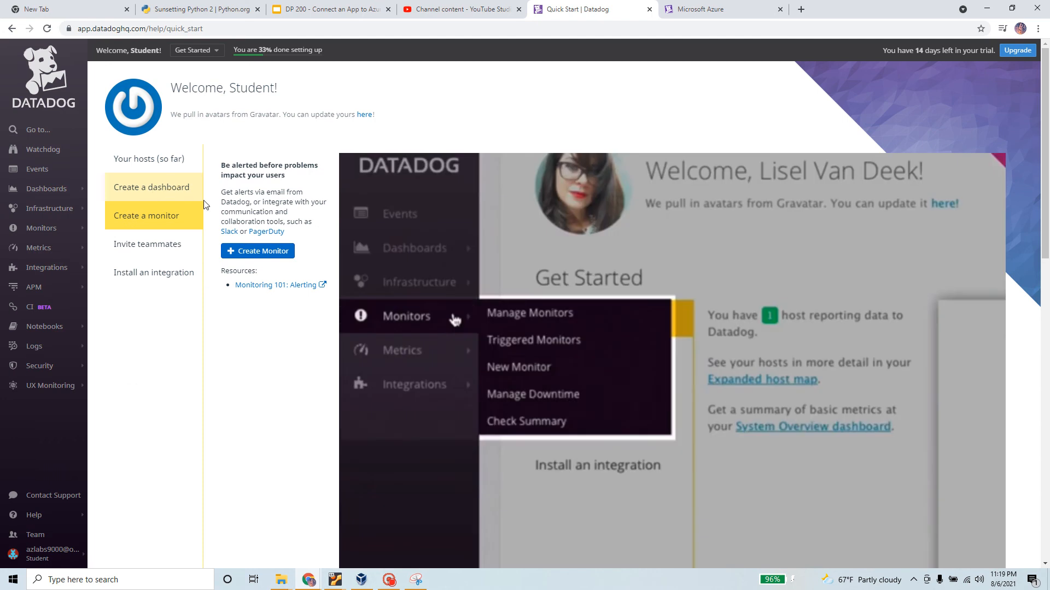
left_click(163, 243)
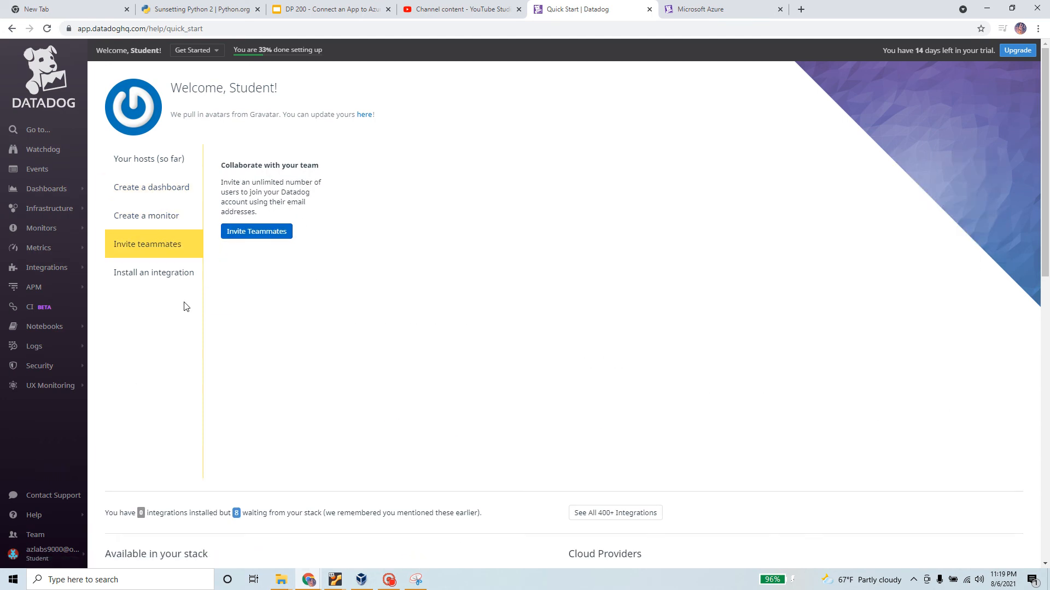
left_click(163, 272)
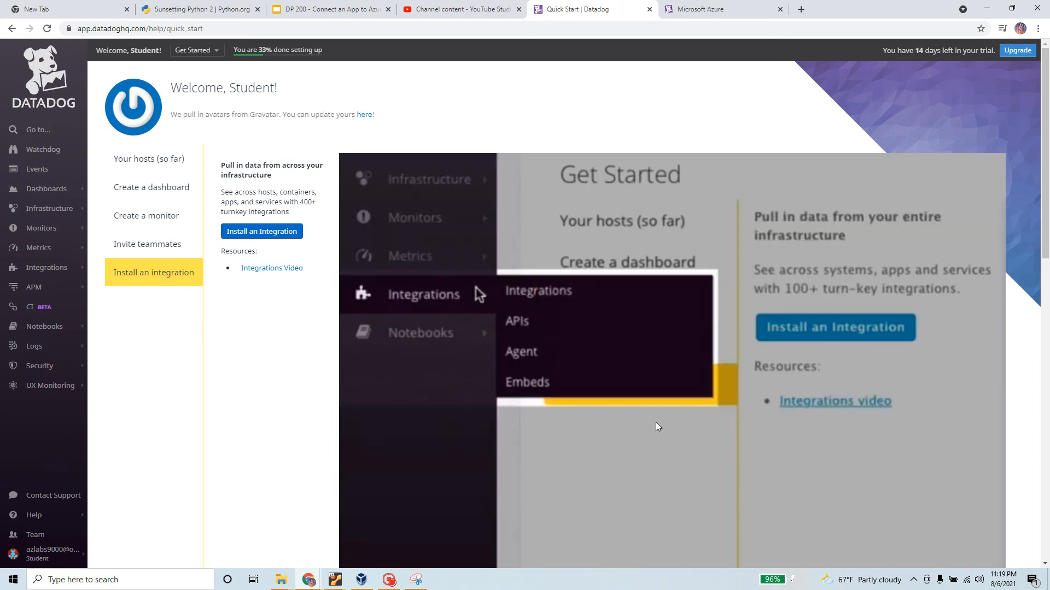
scroll(552, 376, "down", 3)
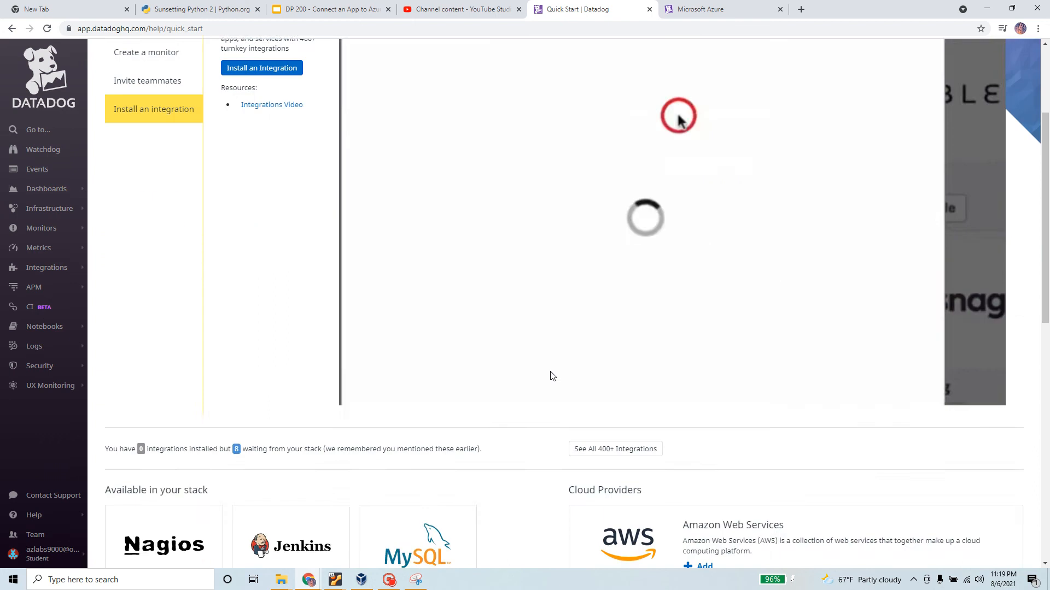
scroll(464, 454, "up", 4)
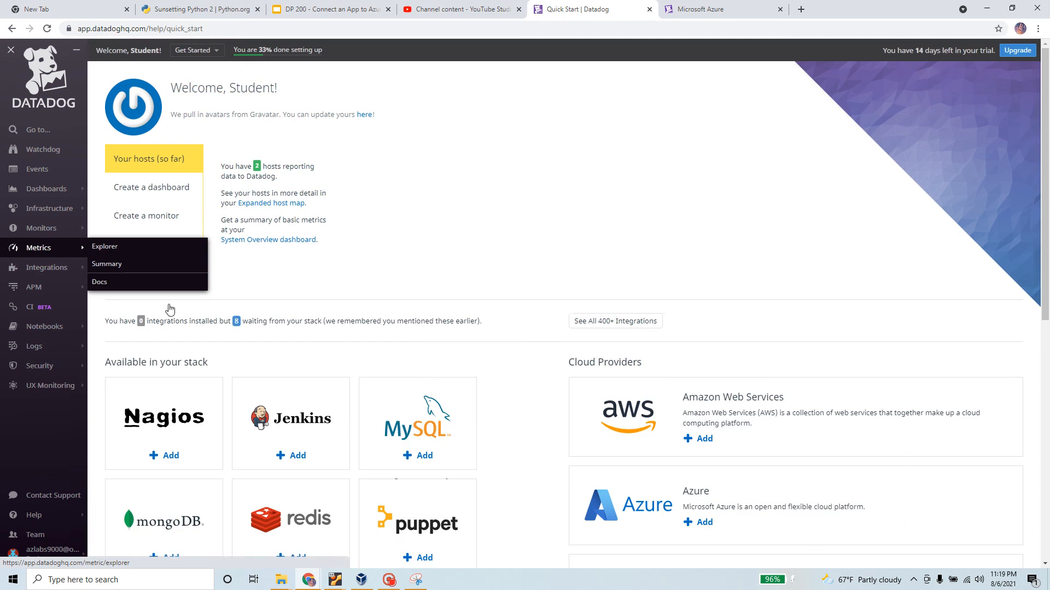
left_click_drag(352, 243, 326, 170)
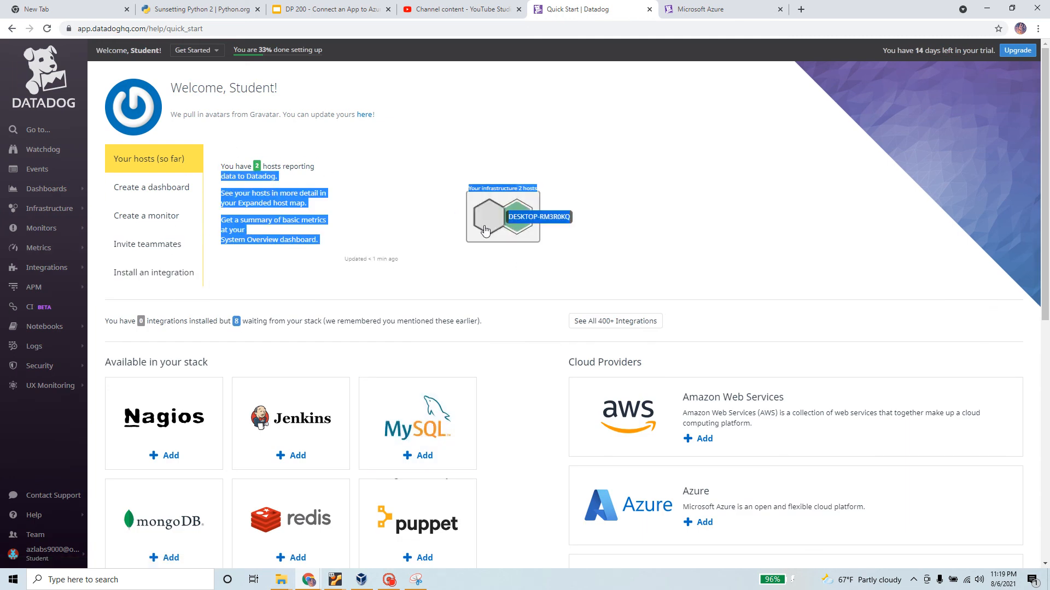
scroll(535, 281, "down", 2)
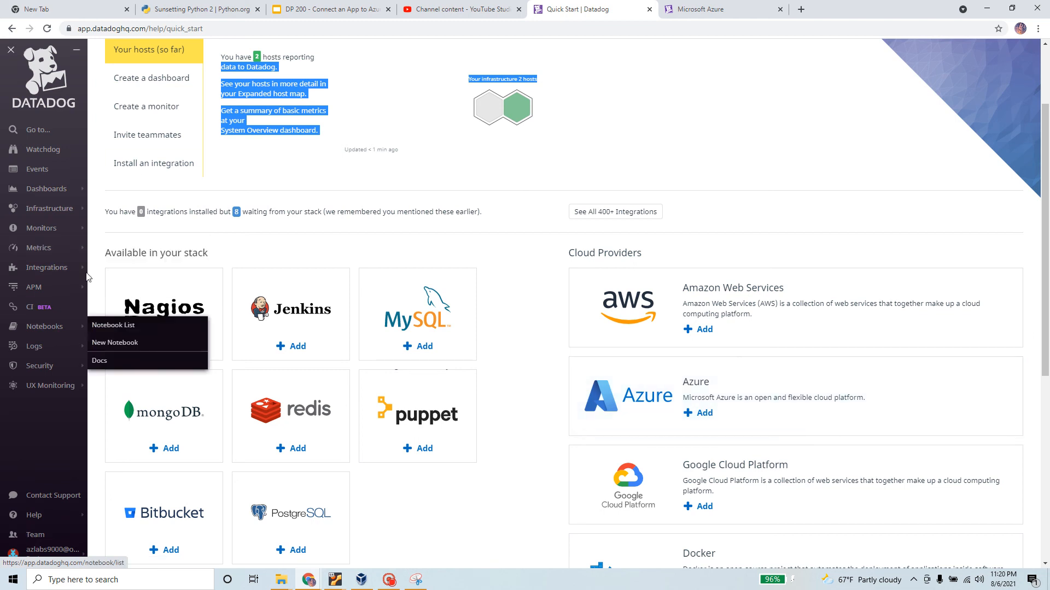
mouse_move(10, 396)
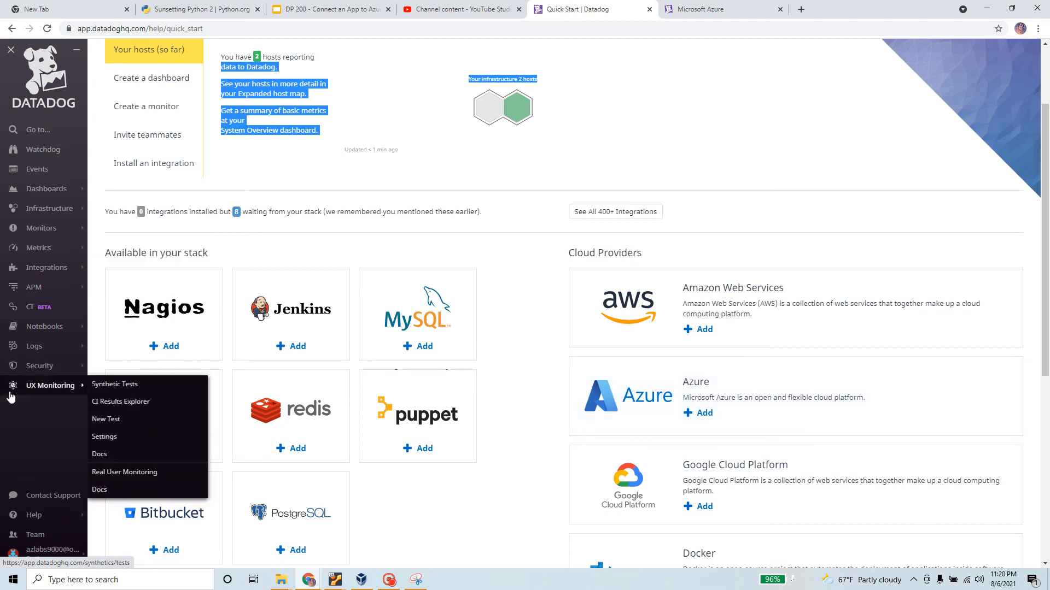